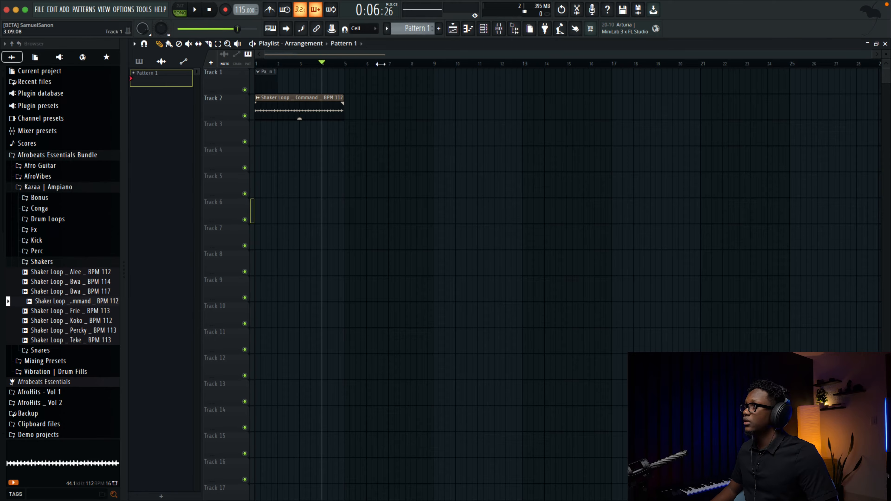
- Open the Perc folder of the Kazaa | Ampiano pack and audition samples from Perc _ Aye to Perc _ Kember, finishing on Perc _ Epic
{"action": "left_click", "coordinate": [37, 252]}
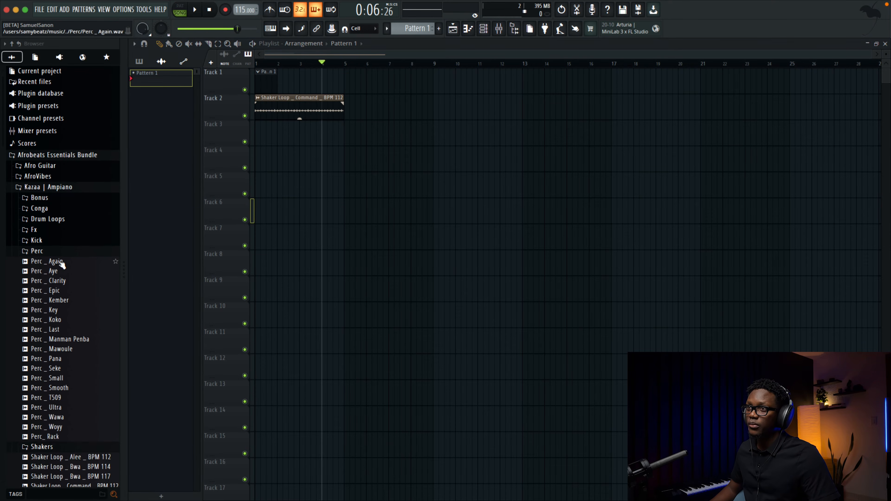
{"action": "left_click", "coordinate": [56, 273]}
{"action": "left_click", "coordinate": [59, 282]}
{"action": "left_click", "coordinate": [61, 292]}
{"action": "left_click", "coordinate": [64, 304]}
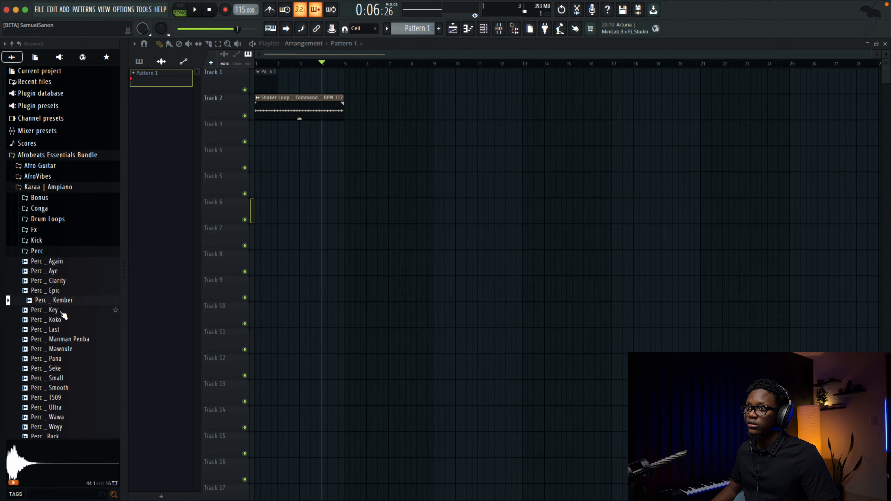
{"action": "left_click", "coordinate": [60, 290]}
- Load Perc _ Epic into a new channel, put a hit on its first step and play it back
{"action": "right_click", "coordinate": [61, 293]}
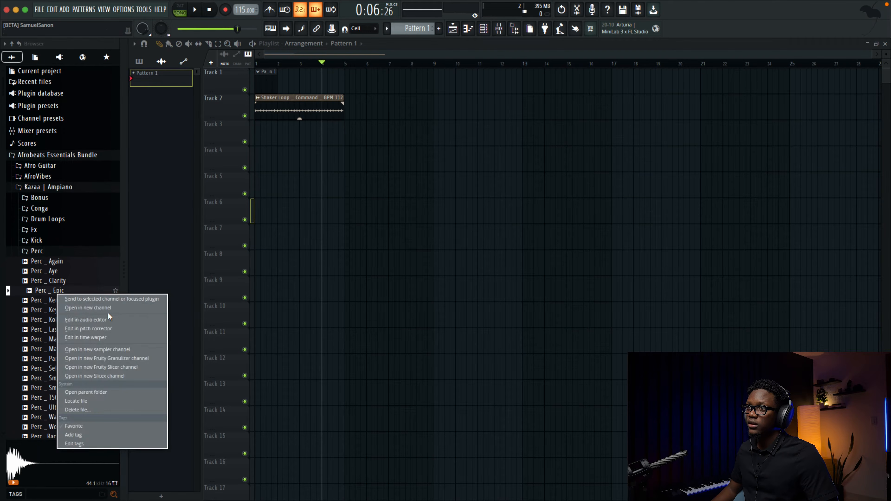
{"action": "left_click", "coordinate": [102, 308]}
{"action": "left_click", "coordinate": [483, 29]}
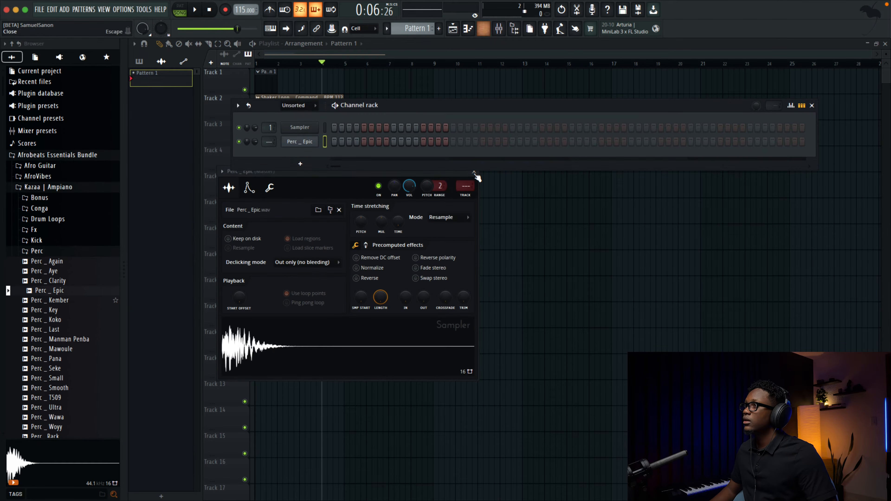
{"action": "left_click", "coordinate": [474, 171]}
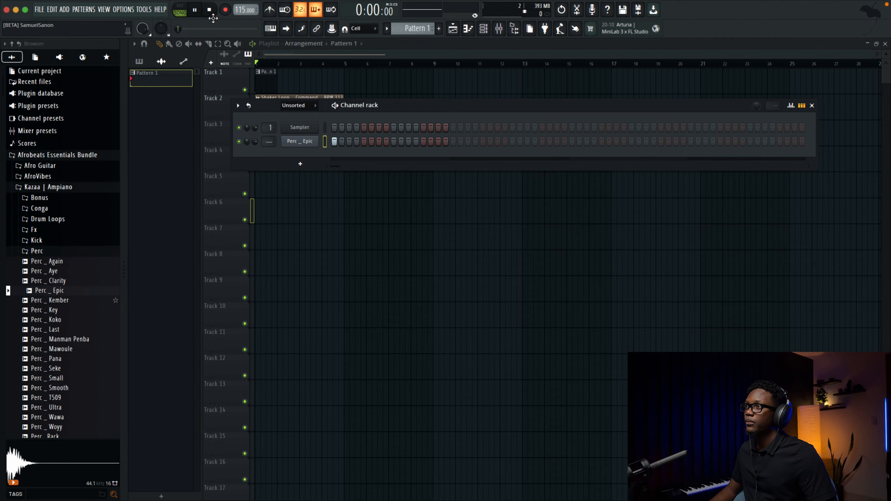
{"action": "key", "text": "space"}
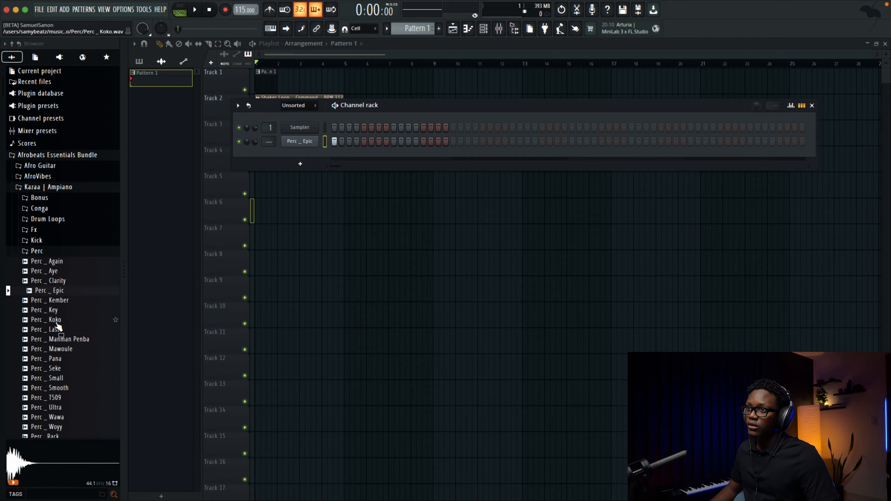
- Add Perc _ Last as a channel with a hit on step 4 and shift its pitch to -400 cents
{"action": "left_click", "coordinate": [57, 329]}
{"action": "left_click_drag", "start_coordinate": [290, 214], "coordinate": [300, 152]}
{"action": "left_click", "coordinate": [357, 156]}
{"action": "key", "text": "space"}
{"action": "key", "text": "space"}
{"action": "left_click", "coordinate": [303, 156]}
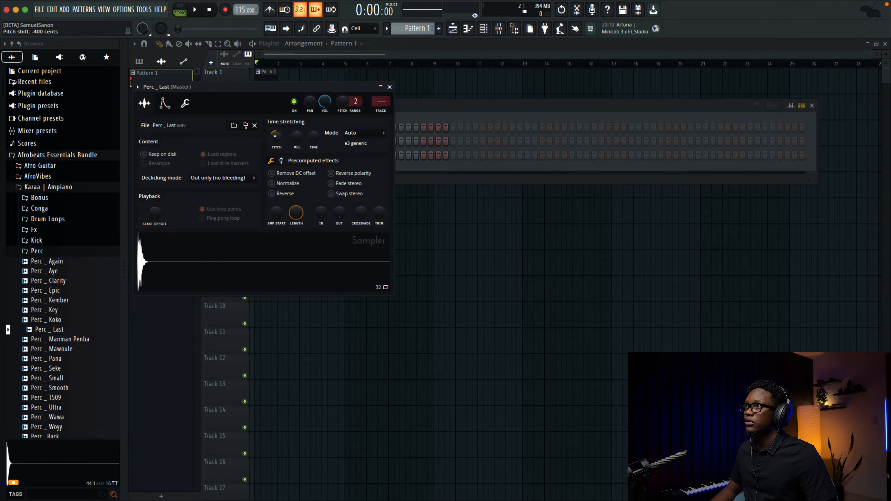
{"action": "left_click", "coordinate": [390, 87]}
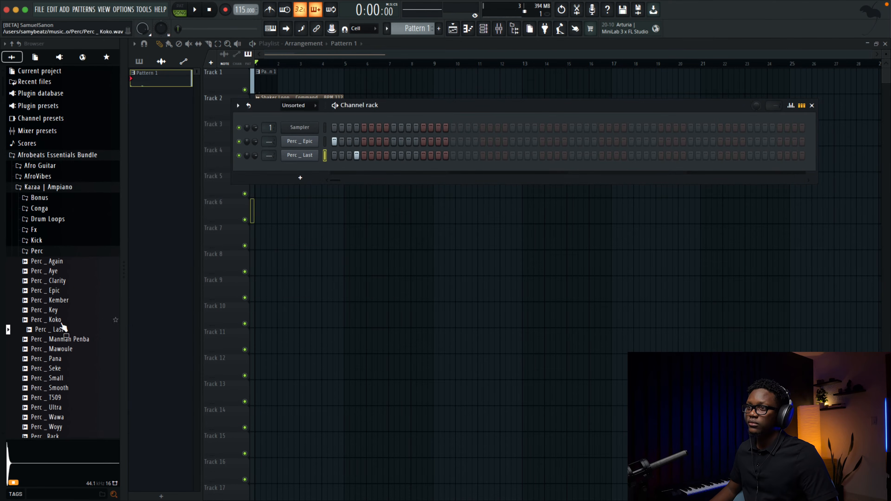
- Audition more Perc samples and add Perc _ Small and Perc _ Aye as channels below Perc _ Last
{"action": "scroll", "coordinate": [46, 311], "scroll_direction": "down", "scroll_amount": 2}
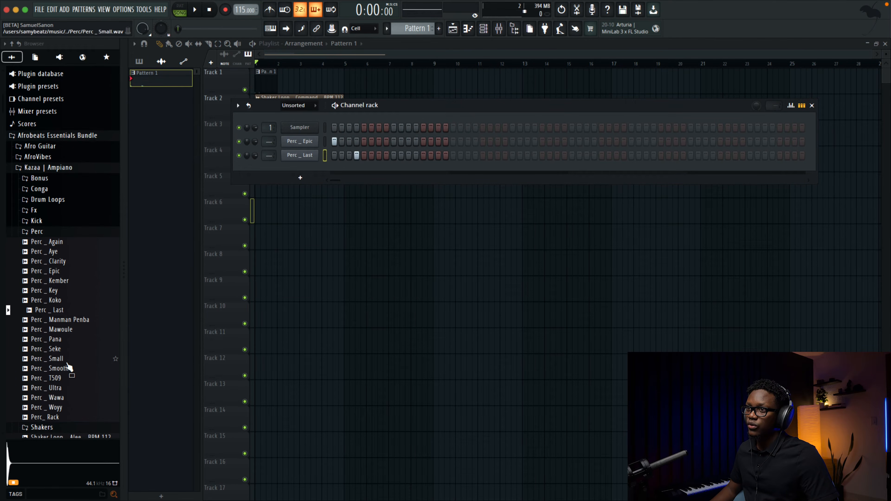
{"action": "left_click_drag", "start_coordinate": [67, 362], "coordinate": [312, 185]}
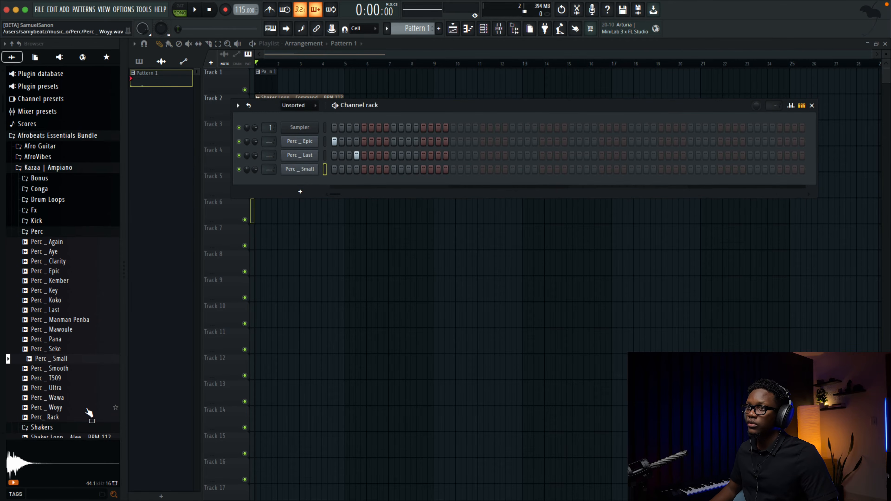
{"action": "scroll", "coordinate": [50, 391], "scroll_direction": "up", "scroll_amount": 1}
{"action": "left_click", "coordinate": [52, 389]}
{"action": "left_click", "coordinate": [53, 348]}
{"action": "scroll", "coordinate": [53, 298], "scroll_direction": "down", "scroll_amount": 2}
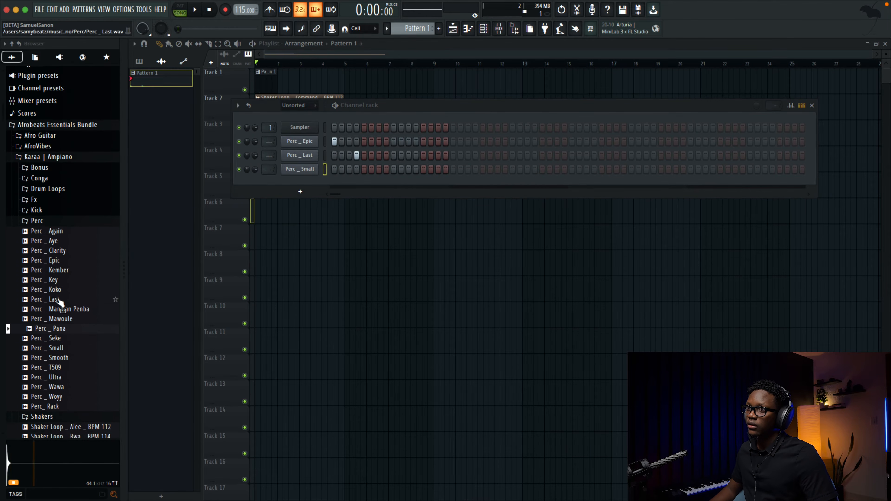
{"action": "left_click", "coordinate": [53, 222]}
{"action": "left_click_drag", "start_coordinate": [316, 196], "coordinate": [316, 197]}
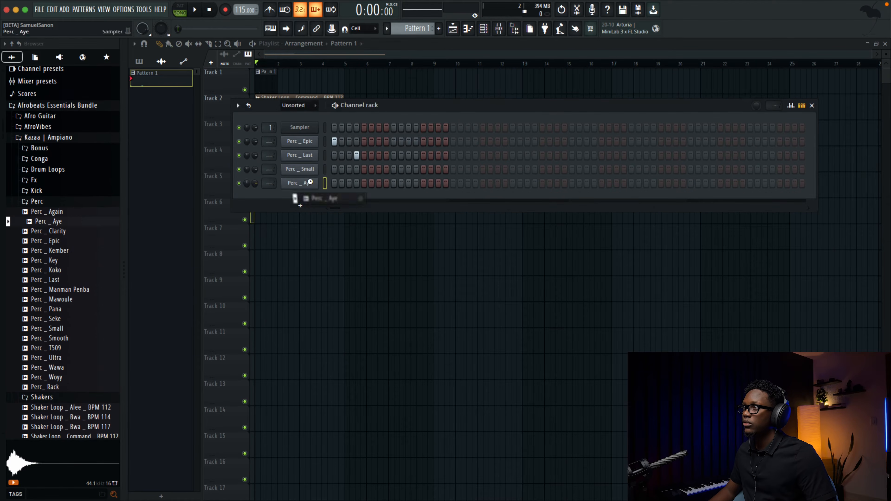
- Place a Perc _ Small hit on step 7 and a Perc _ Aye hit on step 11 during playback
{"action": "key", "text": "space"}
{"action": "left_click", "coordinate": [409, 183]}
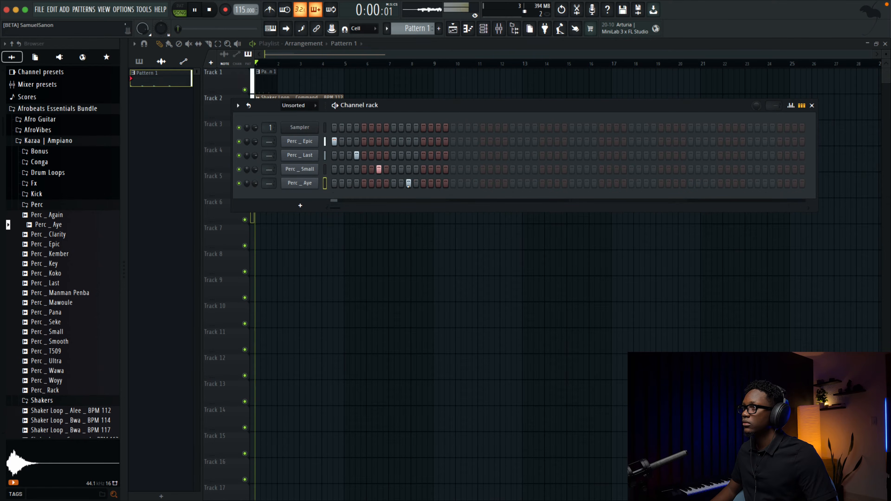
{"action": "key", "text": "space"}
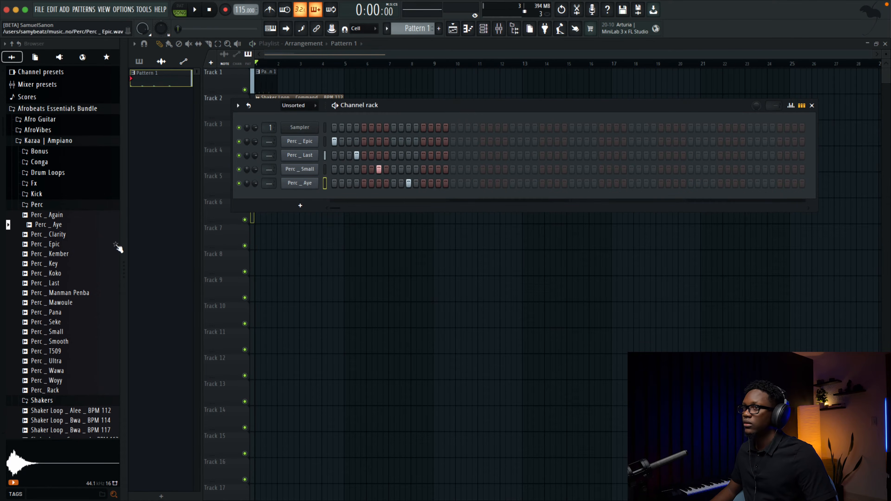
- Add Perc _ Wawa as a new channel and place its hit on step 13, then play the pattern
{"action": "left_click", "coordinate": [60, 372]}
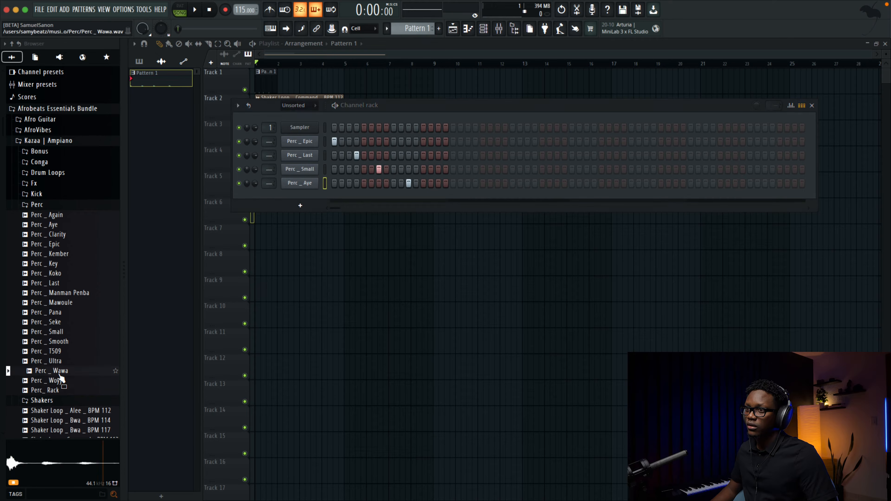
{"action": "left_click_drag", "start_coordinate": [57, 375], "coordinate": [307, 199]}
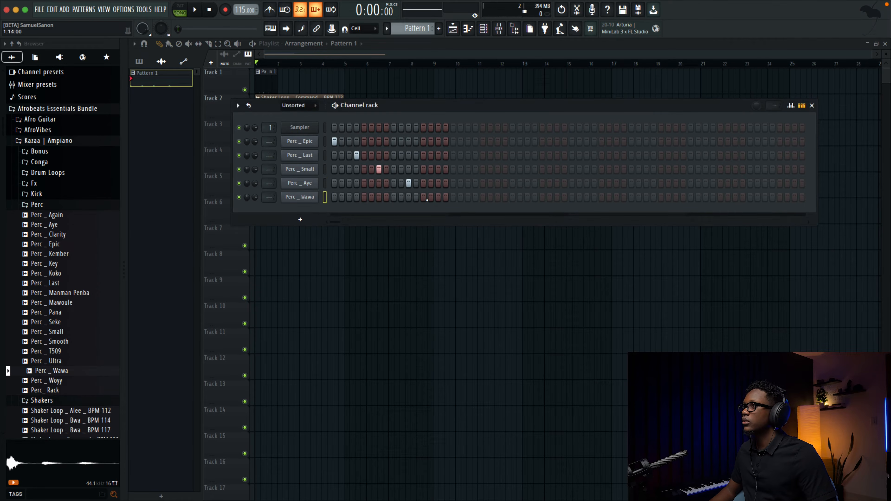
{"action": "left_click", "coordinate": [425, 197]}
{"action": "key", "text": "space"}
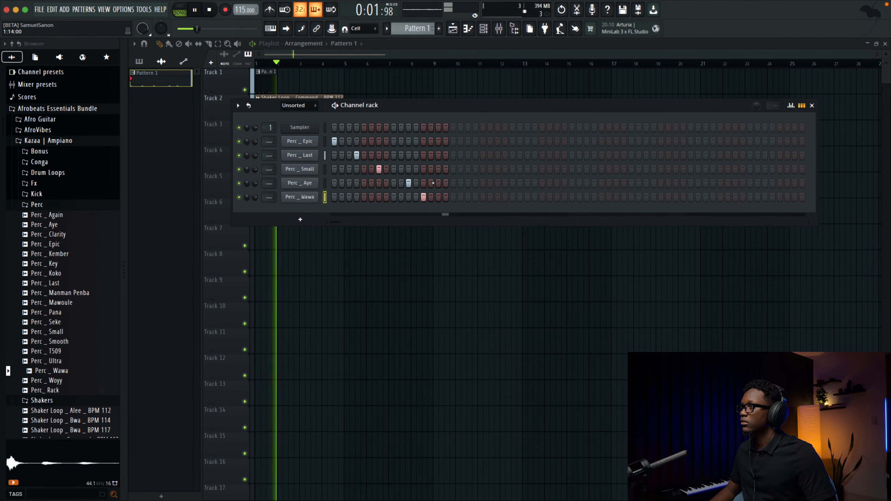
- Extend the percussion into the second bar with Perc _ Epic on step 17, Perc _ Last on 20, Perc _ Aye on 24 and Perc _ Small on 27
{"action": "left_click", "coordinate": [453, 141]}
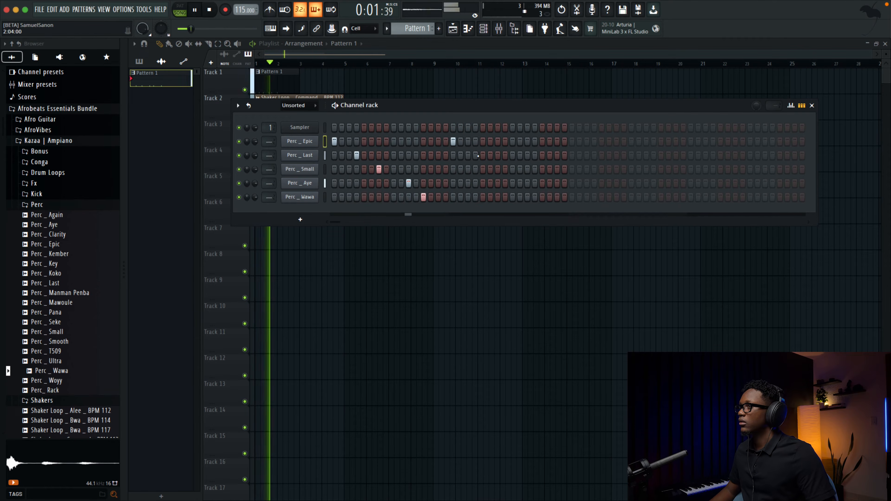
{"action": "left_click", "coordinate": [477, 155]}
{"action": "key", "text": "space"}
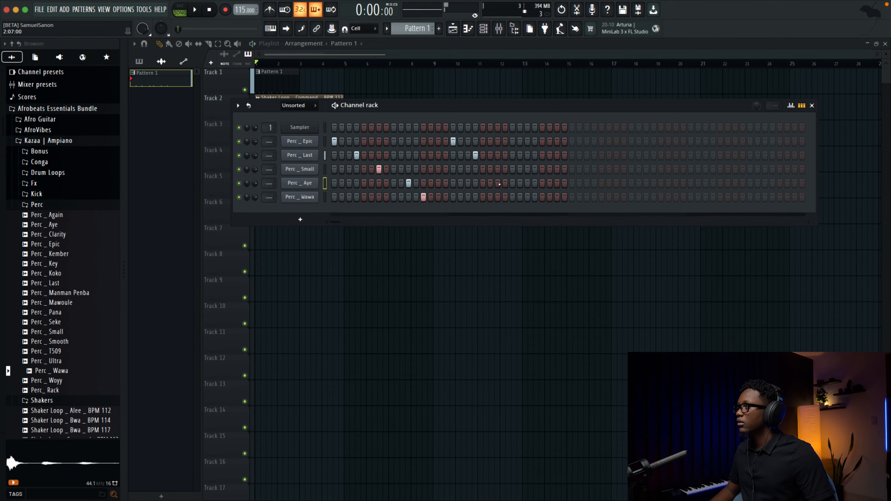
{"action": "left_click", "coordinate": [505, 184]}
{"action": "key", "text": "space"}
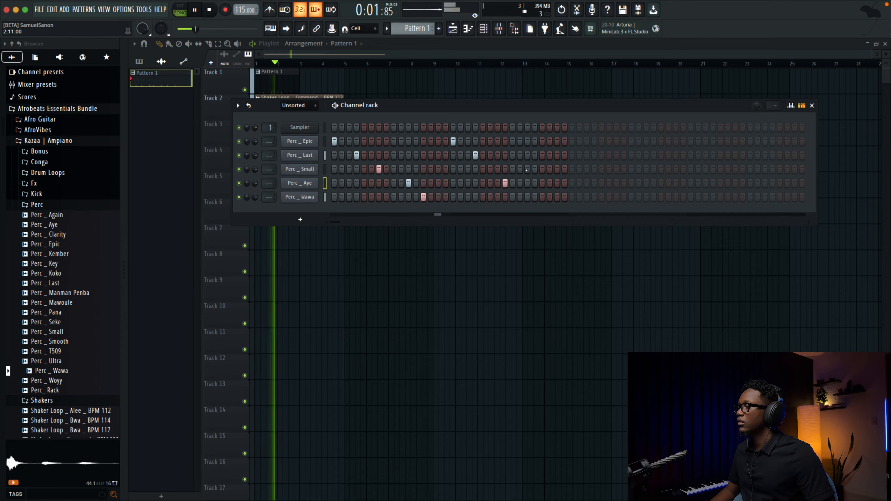
{"action": "left_click", "coordinate": [527, 169]}
{"action": "key", "text": "space"}
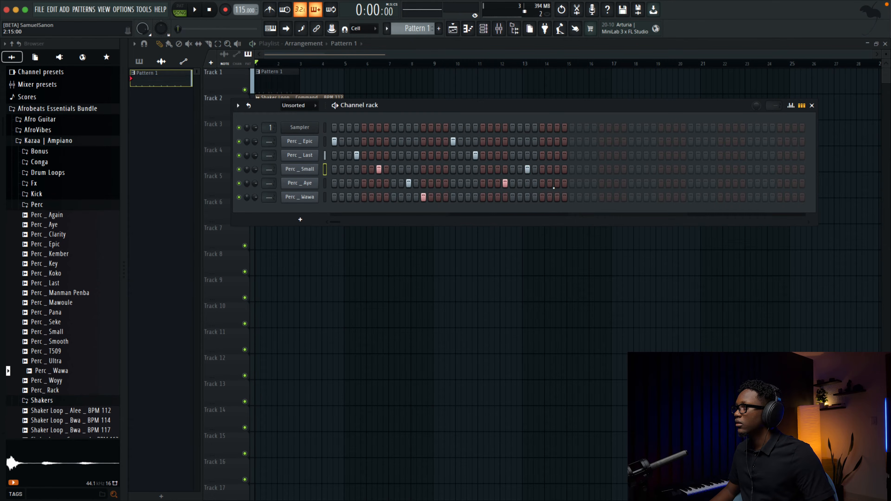
- Add Perc _ Ultra as a channel with a hit on step 31 and play back the pattern
{"action": "left_click", "coordinate": [53, 361]}
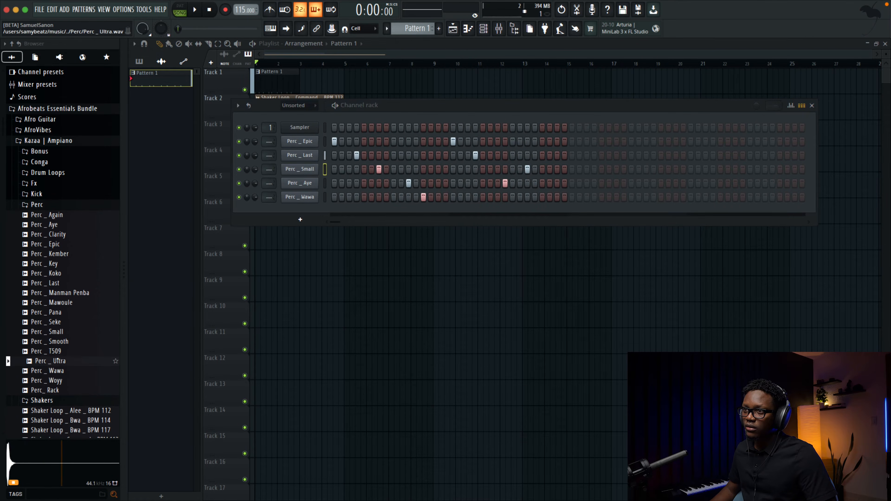
{"action": "left_click_drag", "start_coordinate": [60, 361], "coordinate": [307, 212]}
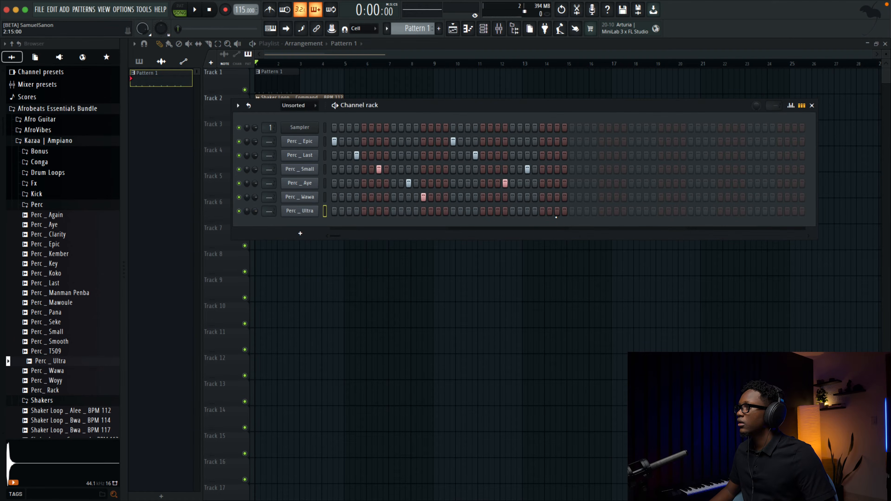
{"action": "key", "text": "space"}
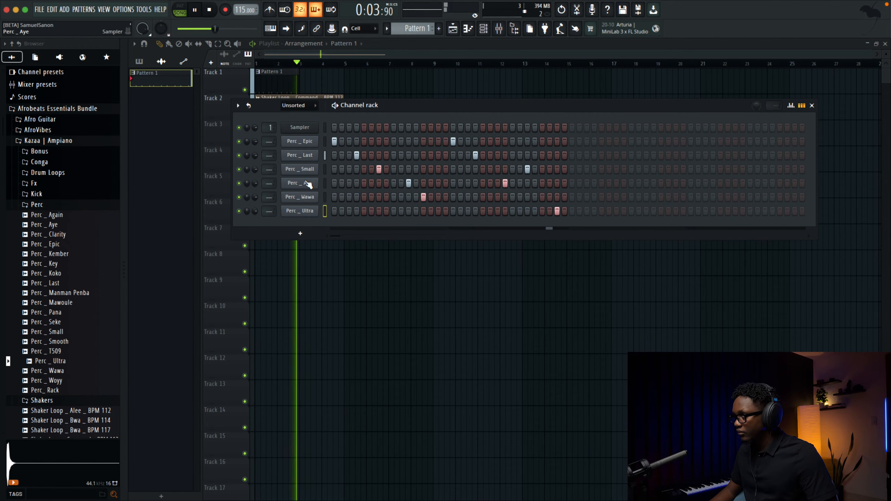
{"action": "key", "text": "space"}
- Replace the empty Sampler channel with Kick _ Herby and fill its steps every 4 steps
{"action": "left_click", "coordinate": [40, 195]}
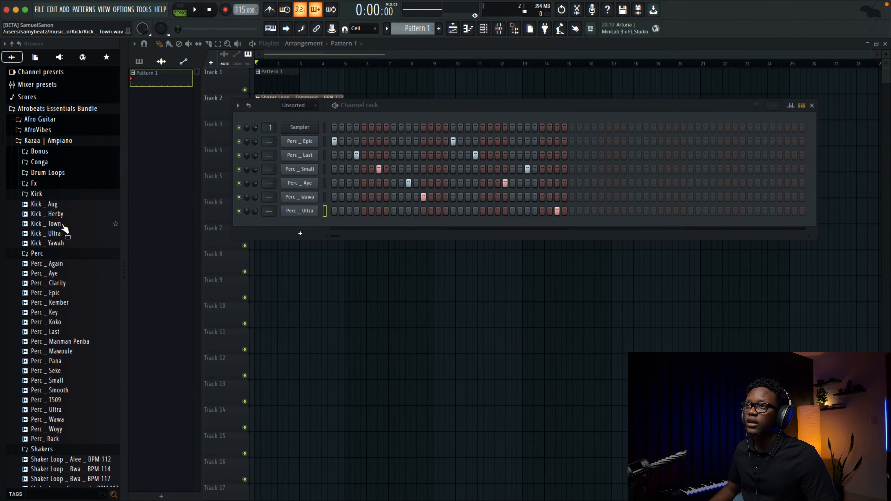
{"action": "left_click_drag", "start_coordinate": [60, 213], "coordinate": [288, 138]}
{"action": "right_click", "coordinate": [301, 126]}
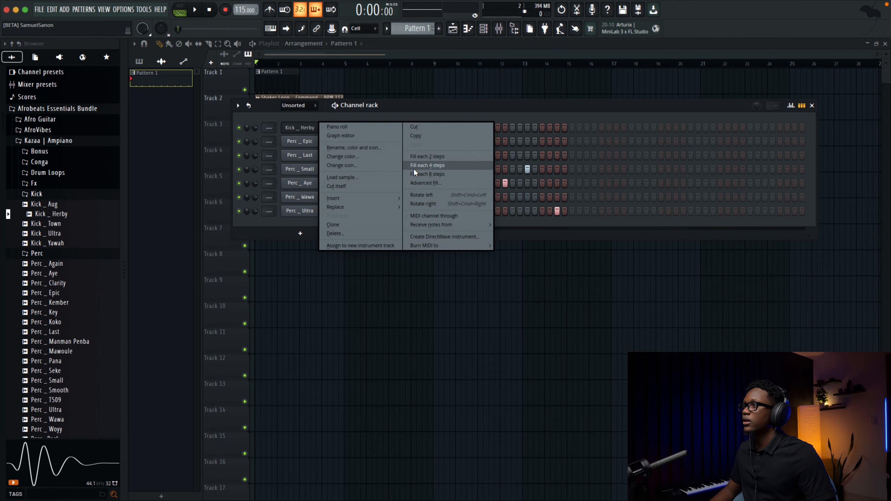
{"action": "left_click", "coordinate": [413, 165]}
{"action": "key", "text": "space"}
- Set the channel rack filter to All to include the audio channels, and stop playback
{"action": "left_click", "coordinate": [293, 105]}
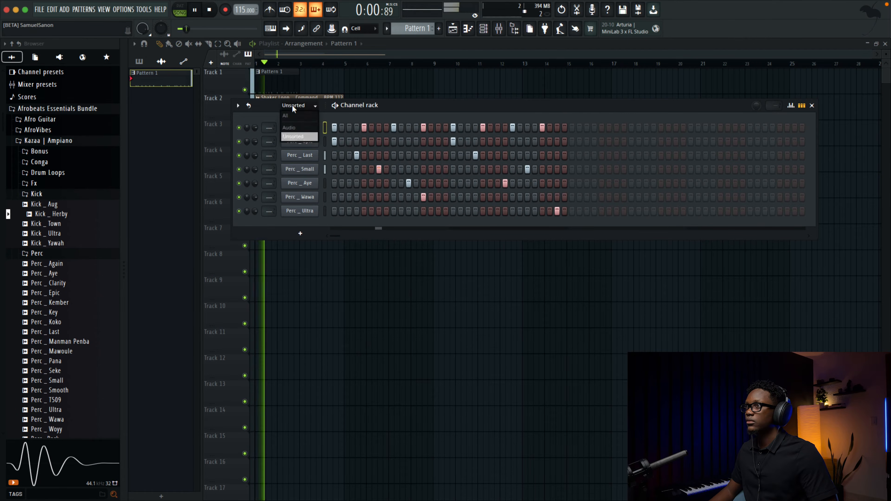
{"action": "left_click", "coordinate": [296, 119]}
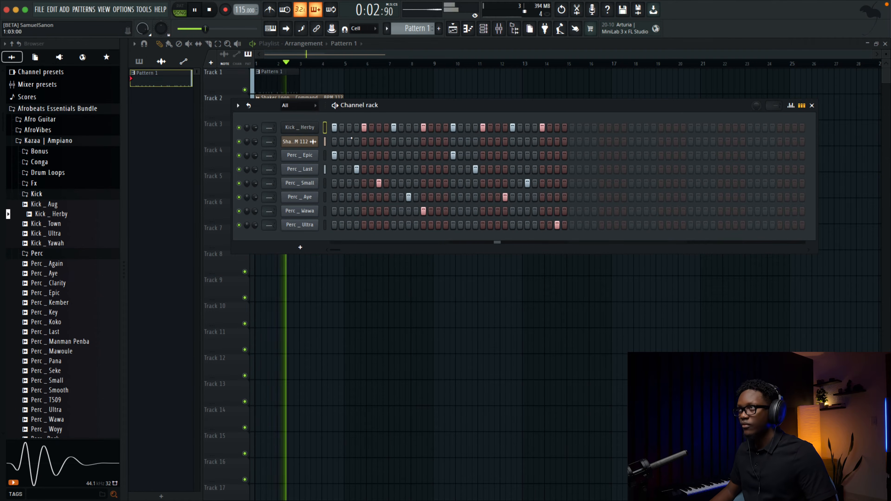
{"action": "key", "text": "space"}
- Place a second Pattern 1 clip at bar 3 on Track 1 of the playlist and play the arrangement
{"action": "left_click", "coordinate": [309, 83]}
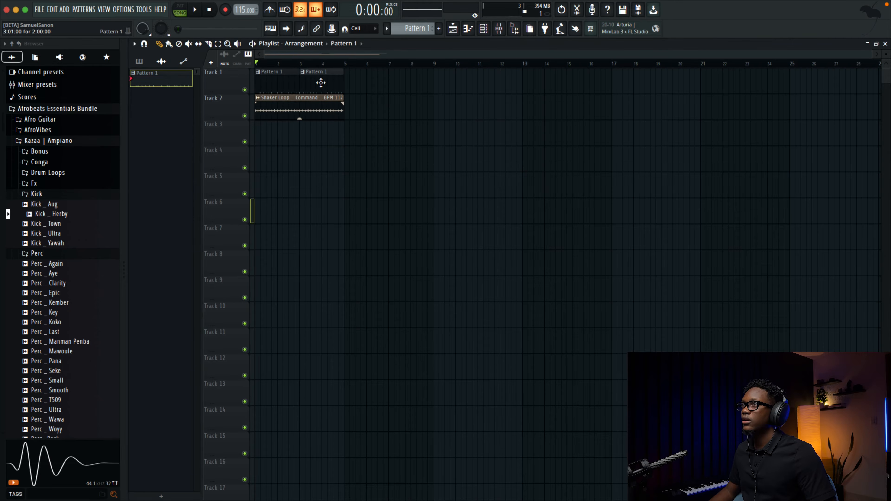
{"action": "key", "text": "space"}
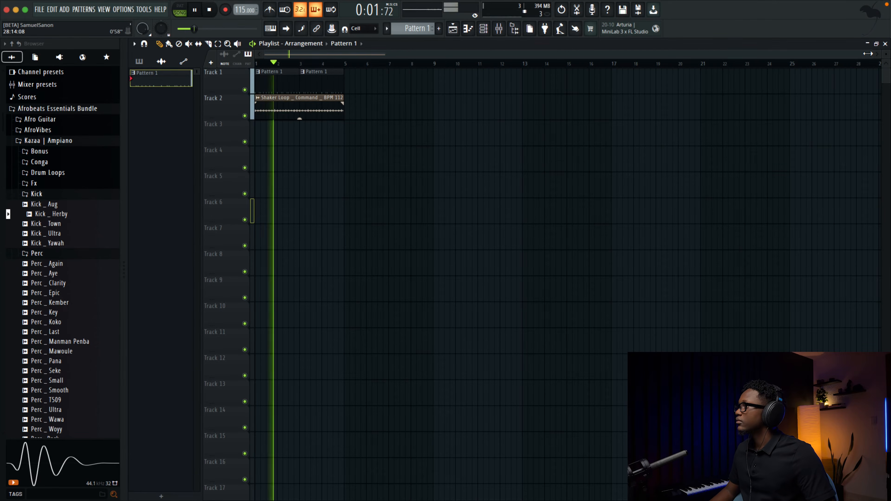
{"action": "left_click_drag", "start_coordinate": [869, 53], "coordinate": [546, 87]}
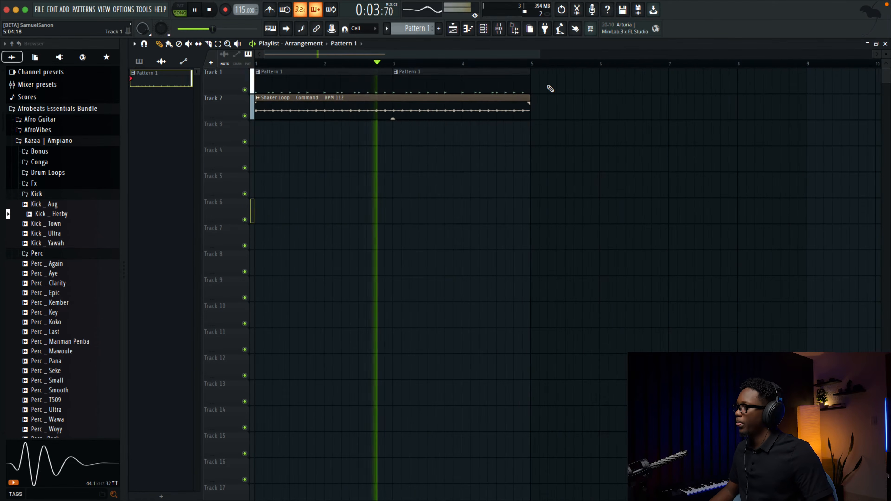
- Move the shaker loop channel to the end of the channel rack and select all channels
{"action": "left_click", "coordinate": [485, 35]}
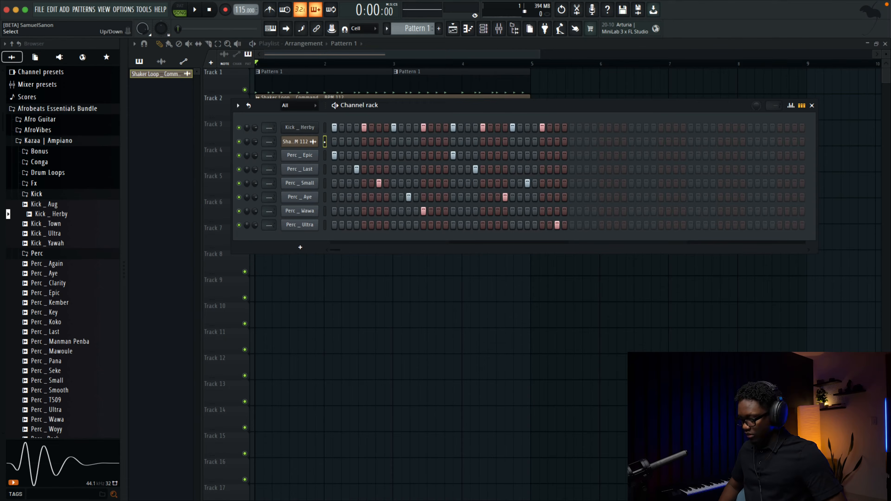
{"action": "key", "text": "alt+Down"}
{"action": "key", "text": "alt+Down"}
{"action": "key", "text": "alt+Down"}
{"action": "key", "text": "alt+Down"}
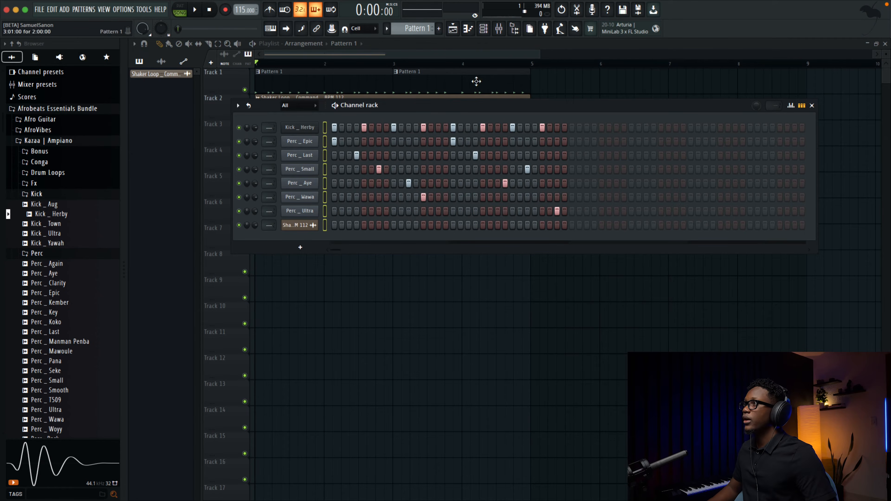
- Route the selected channels to consecutive mixer tracks starting from Insert 2
{"action": "left_click", "coordinate": [499, 29]}
{"action": "left_click", "coordinate": [163, 86]}
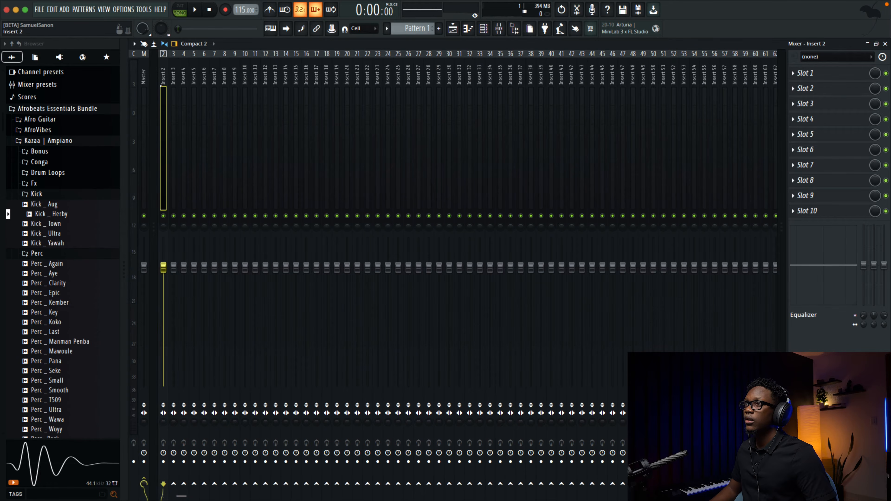
{"action": "right_click", "coordinate": [162, 87]}
{"action": "mouse_move", "coordinate": [260, 154]}
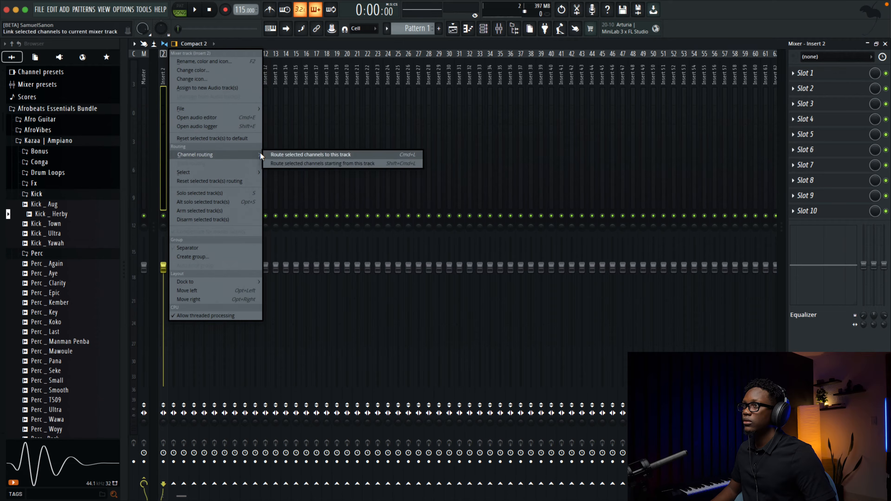
{"action": "left_click", "coordinate": [297, 164]}
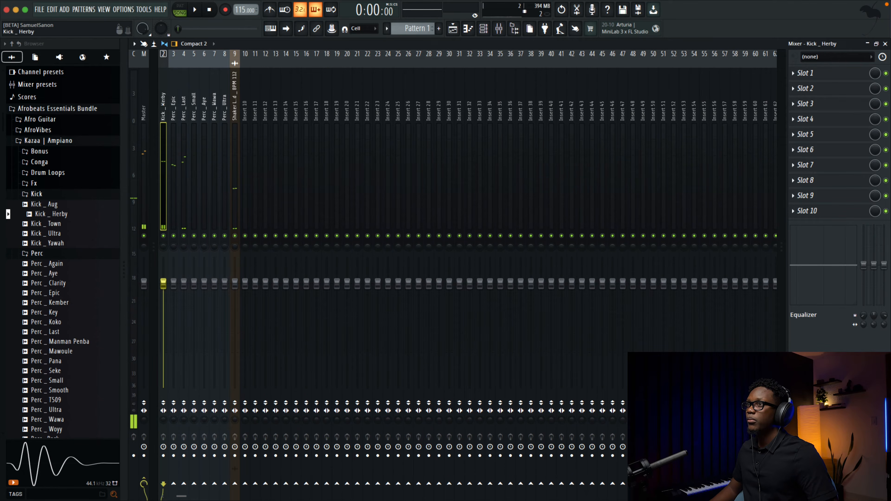
- Load Waves StudioRack Mono in slot 1 of the Kick _ Herby mixer track and add NLS Channel to its rack
{"action": "left_click", "coordinate": [813, 85]}
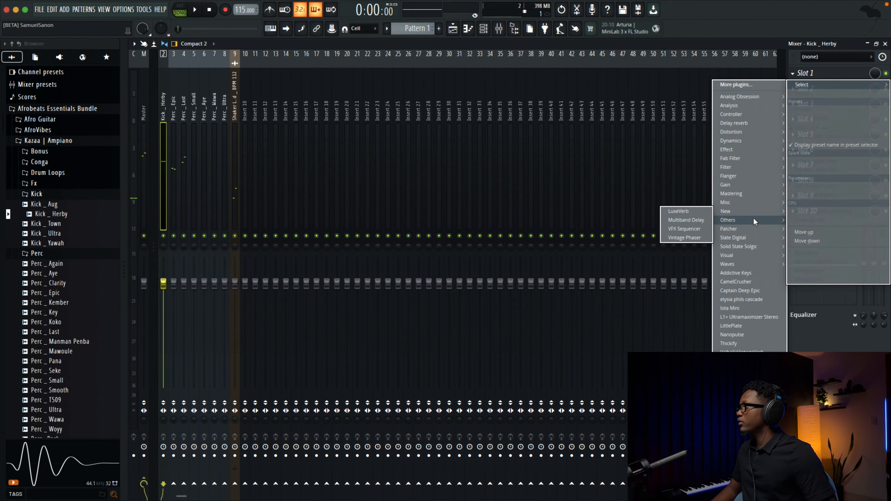
{"action": "mouse_move", "coordinate": [742, 246]}
{"action": "mouse_move", "coordinate": [733, 262]}
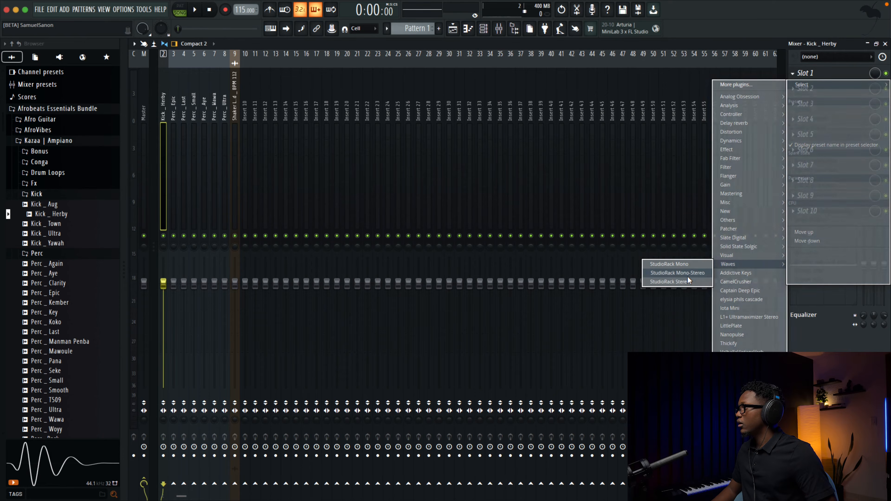
{"action": "left_click", "coordinate": [681, 265]}
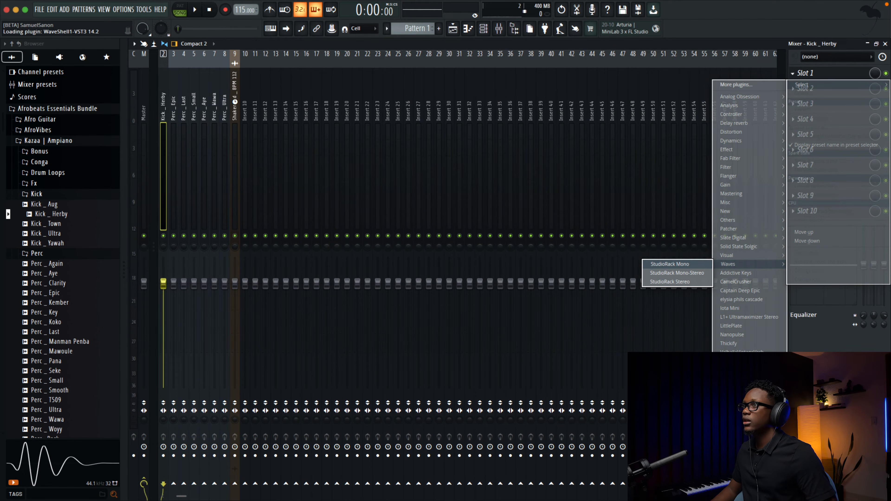
{"action": "left_click", "coordinate": [531, 252]}
{"action": "type", "text": "nls"}
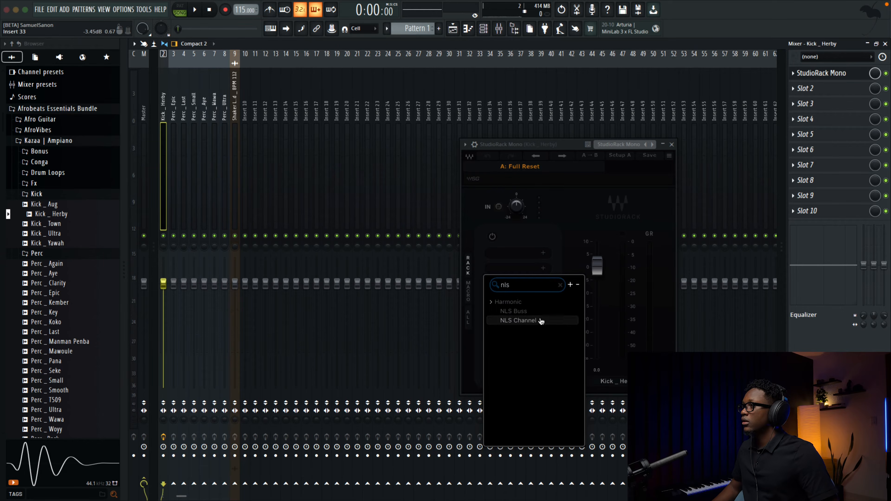
{"action": "left_click", "coordinate": [541, 321]}
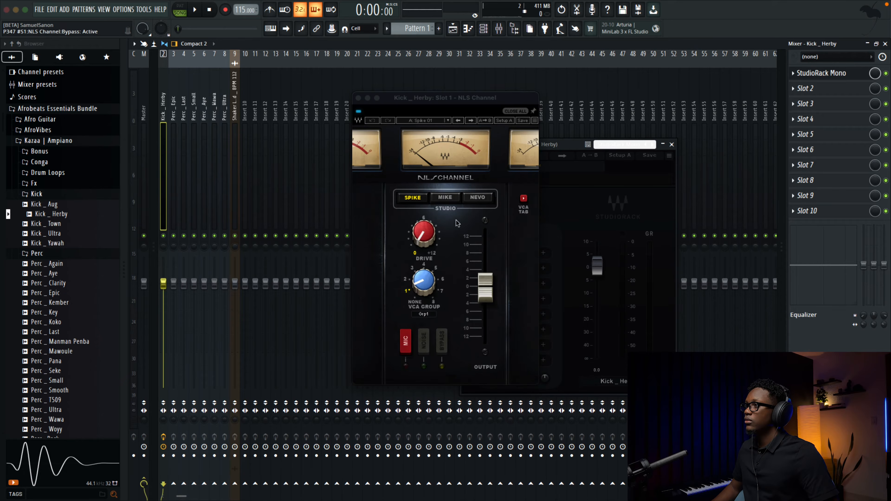
- Switch the kick's NLS Channel to the NEVO studio and raise its drive
{"action": "left_click_drag", "start_coordinate": [479, 101], "coordinate": [337, 86]}
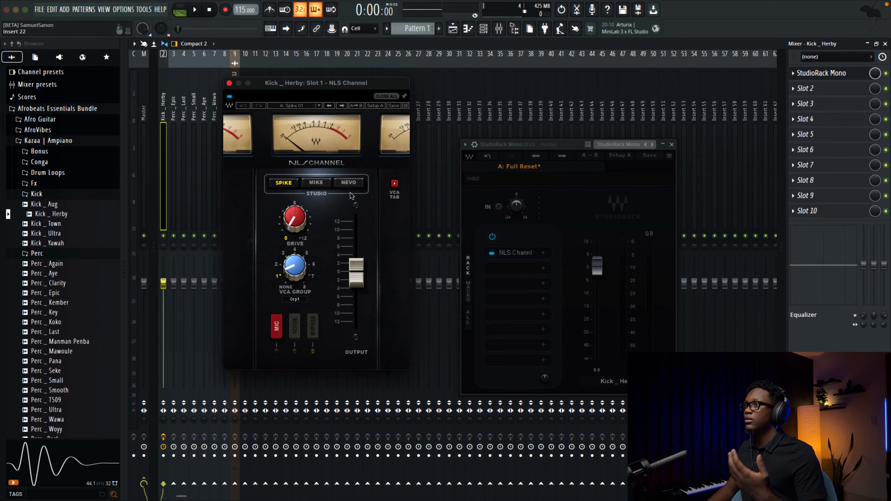
{"action": "left_click", "coordinate": [349, 183]}
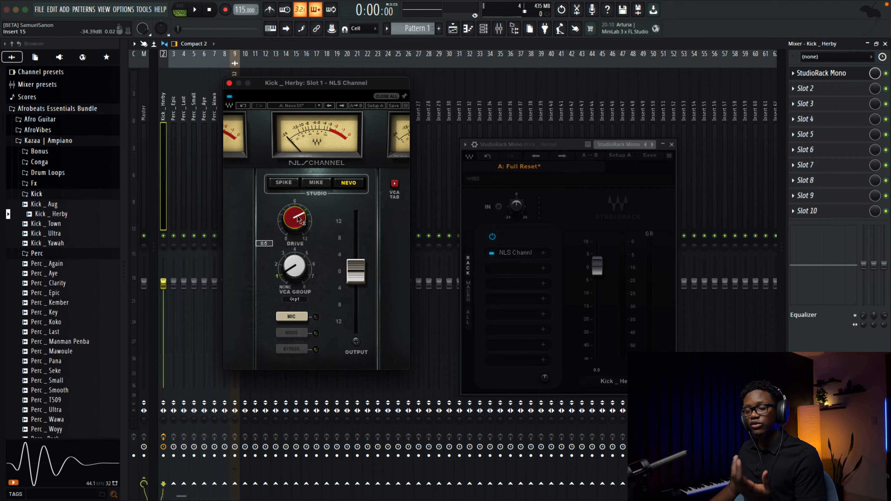
{"action": "left_click_drag", "start_coordinate": [295, 217], "coordinate": [234, 206]}
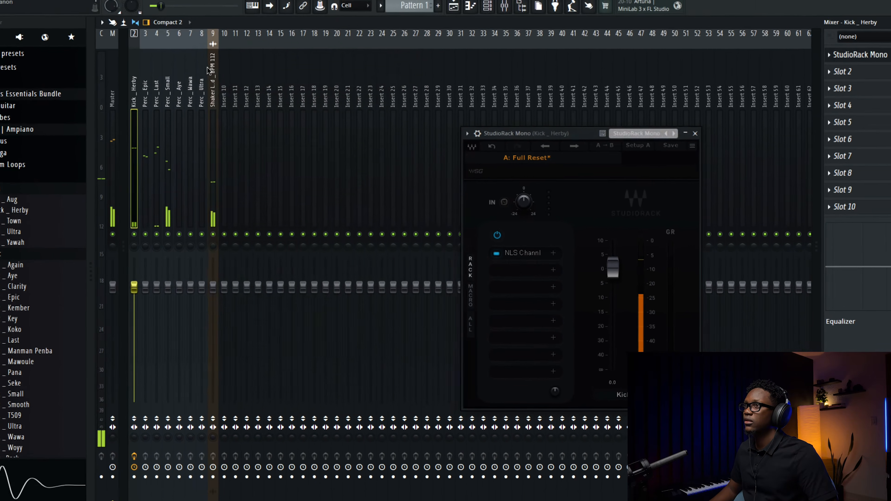
- Load Waves StudioRack Stereo in slot 1 of the Perc _ Epic mixer track
{"action": "left_click", "coordinate": [176, 113]}
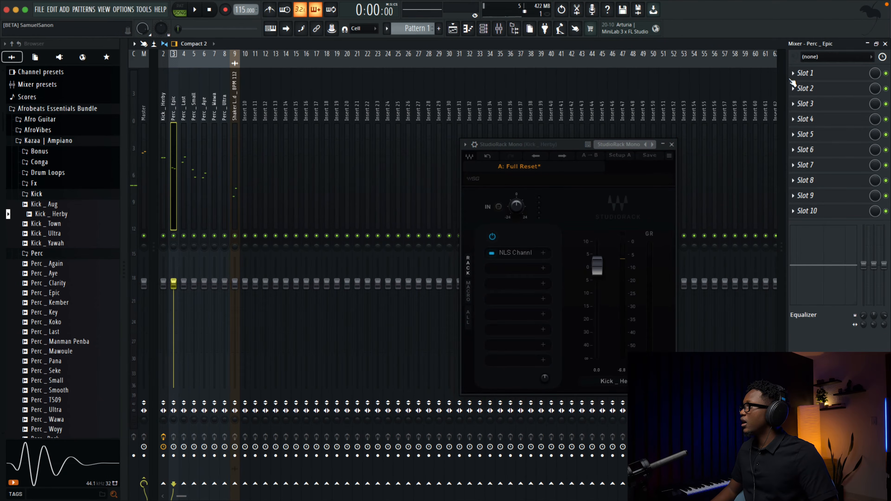
{"action": "left_click", "coordinate": [793, 74]}
{"action": "mouse_move", "coordinate": [752, 265]}
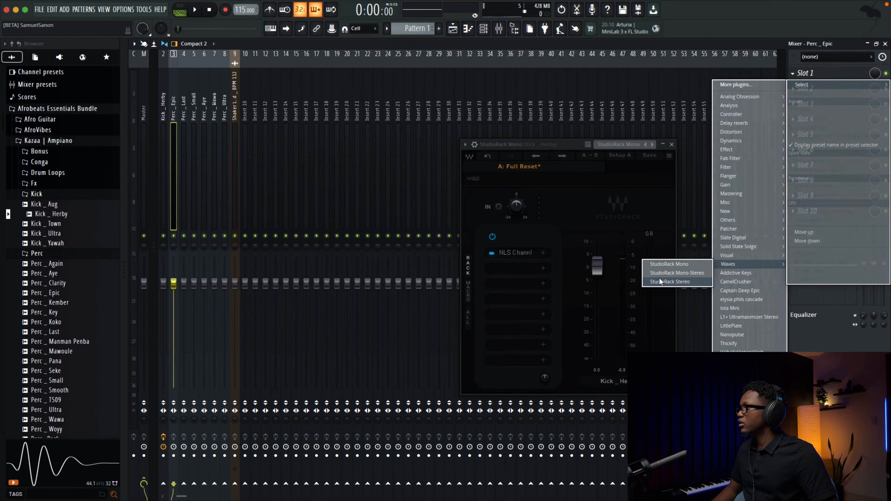
{"action": "left_click", "coordinate": [666, 282]}
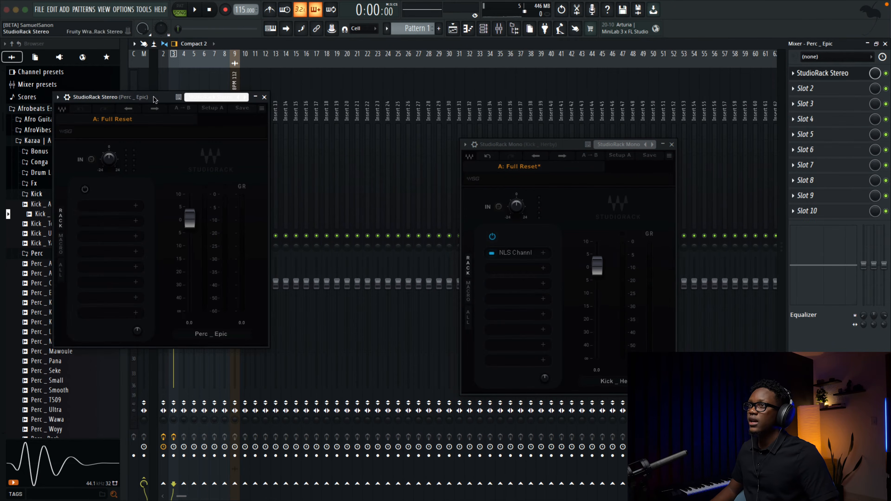
{"action": "left_click_drag", "start_coordinate": [154, 99], "coordinate": [384, 143]}
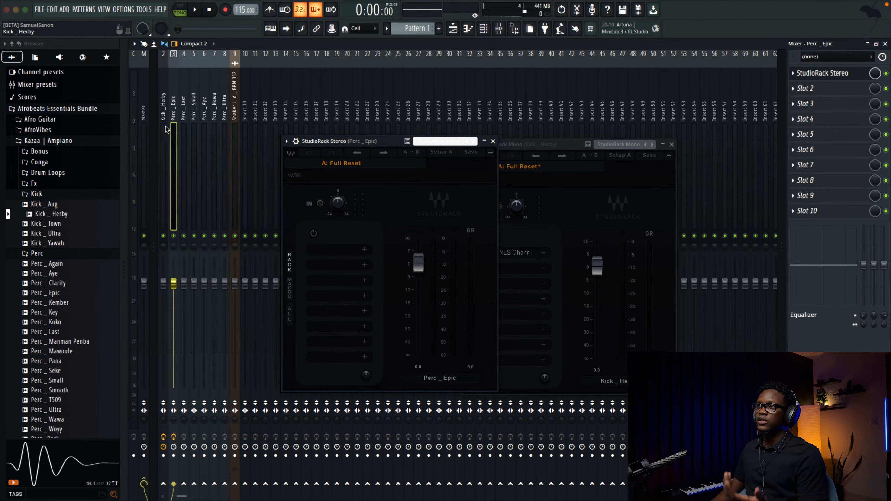
- Find NLS Channel by searching for "nls" and add it to the first rack position of Perc _ Epic's StudioRack
{"action": "left_click", "coordinate": [339, 249]}
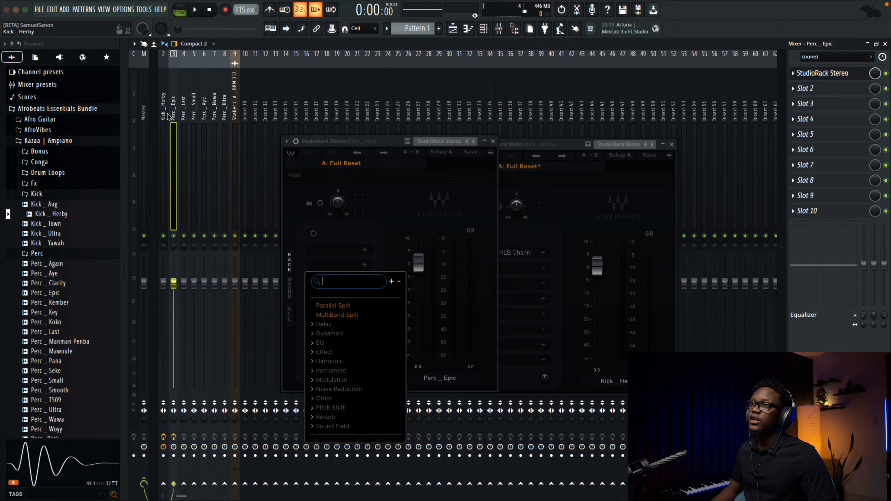
{"action": "scroll", "coordinate": [166, 108], "scroll_direction": "right", "scroll_amount": 1}
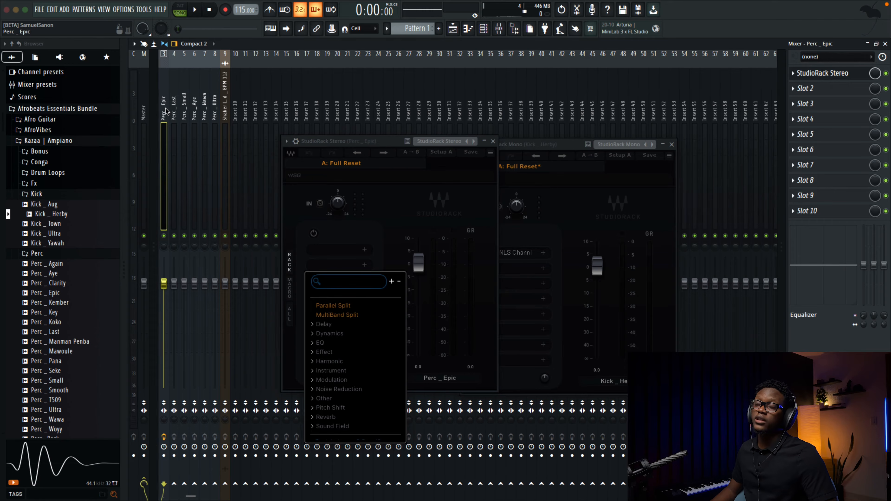
{"action": "scroll", "coordinate": [170, 111], "scroll_direction": "left", "scroll_amount": 2}
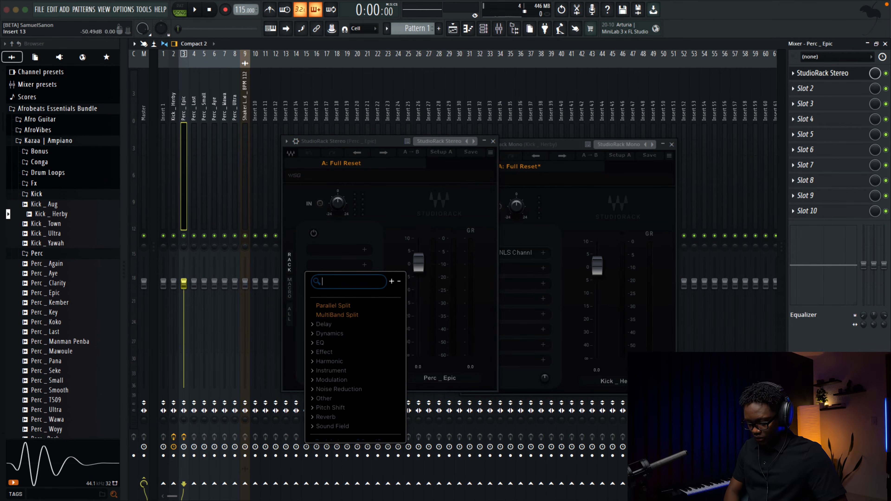
{"action": "type", "text": "nls"}
{"action": "left_click", "coordinate": [340, 318]}
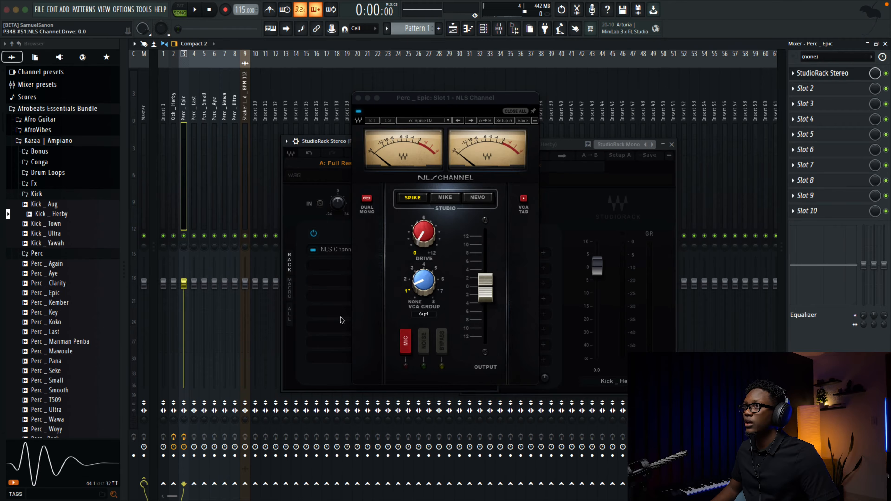
- Set Perc _ Epic's NLS Channel to the NEVO studio with the drive at about 6 during playback, then close the plugin
{"action": "key", "text": "space"}
{"action": "left_click_drag", "start_coordinate": [424, 233], "coordinate": [447, 220]}
{"action": "left_click", "coordinate": [483, 187]}
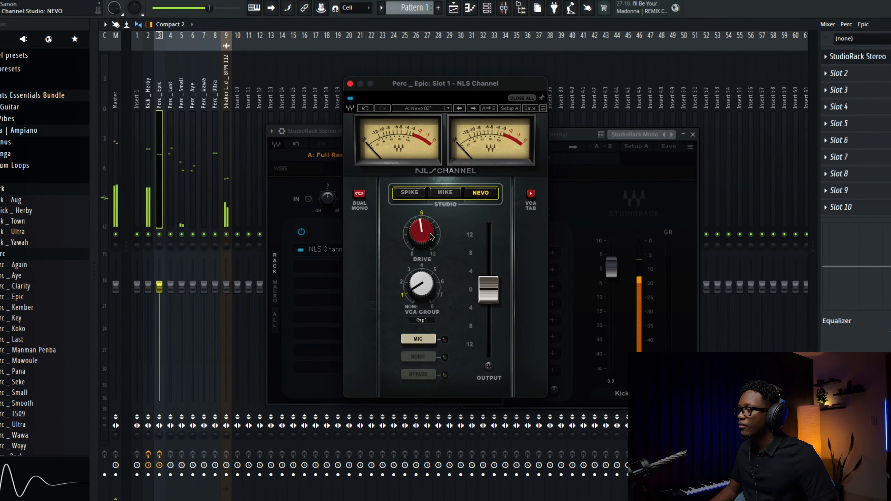
{"action": "key", "text": "space"}
{"action": "left_click", "coordinate": [353, 88]}
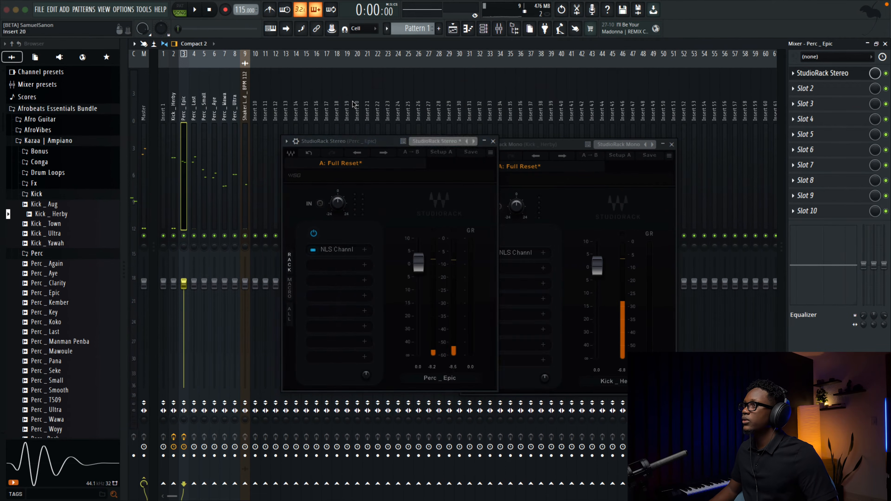
- Close the StudioRack windows of Kick _ Herby and Perc _ Epic
{"action": "left_click", "coordinate": [287, 141]}
{"action": "left_click", "coordinate": [543, 146]}
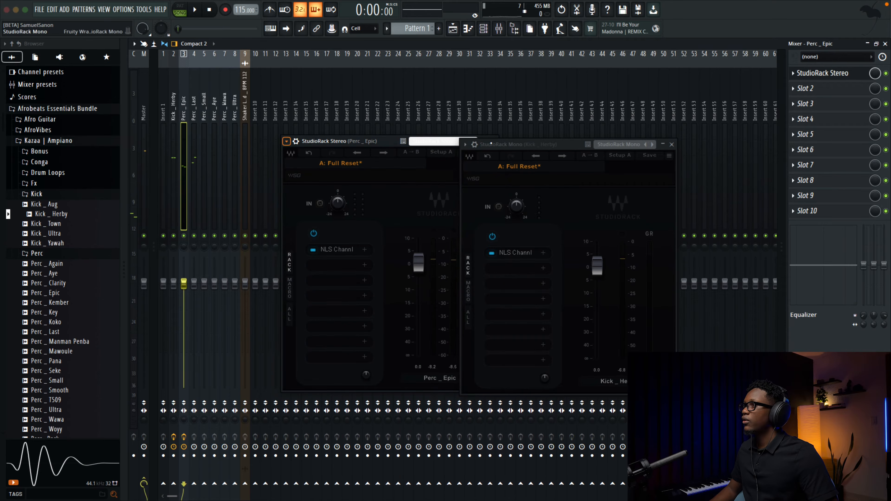
{"action": "left_click", "coordinate": [672, 145]}
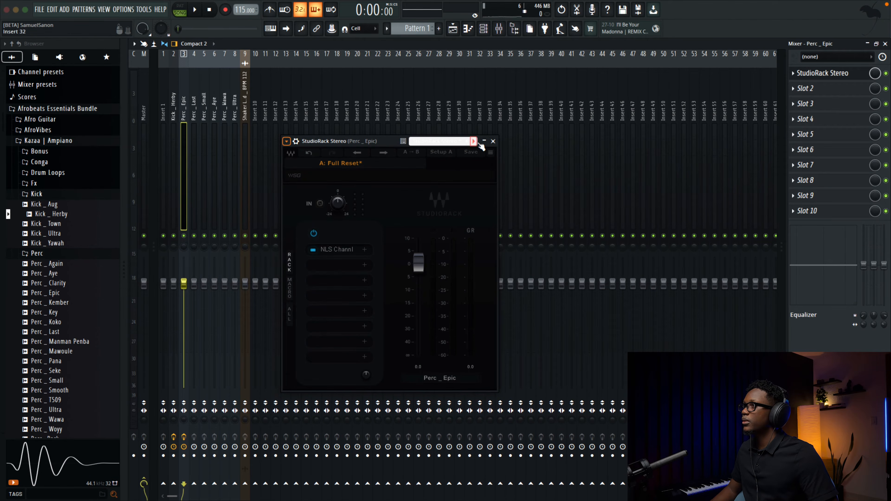
{"action": "left_click", "coordinate": [493, 141]}
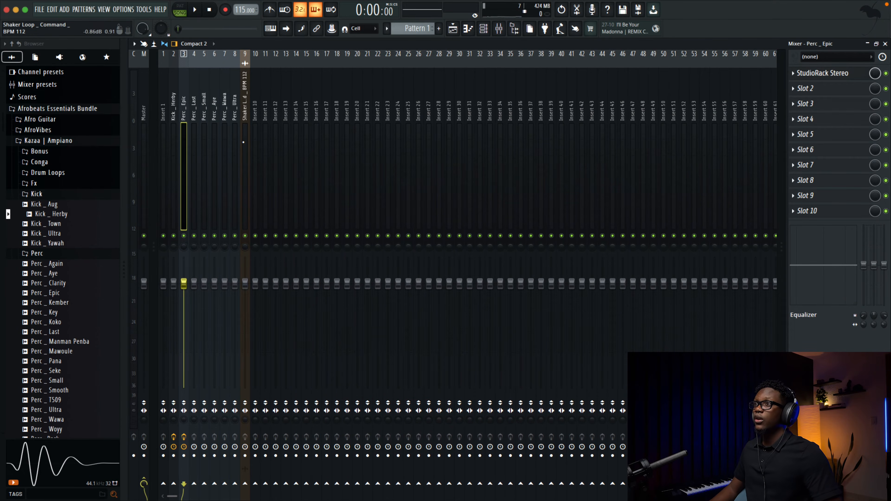
- Route mixer tracks 1 to 9 only to Insert 10 and name that track Drum Buss
{"action": "left_click_drag", "start_coordinate": [243, 142], "coordinate": [167, 150]}
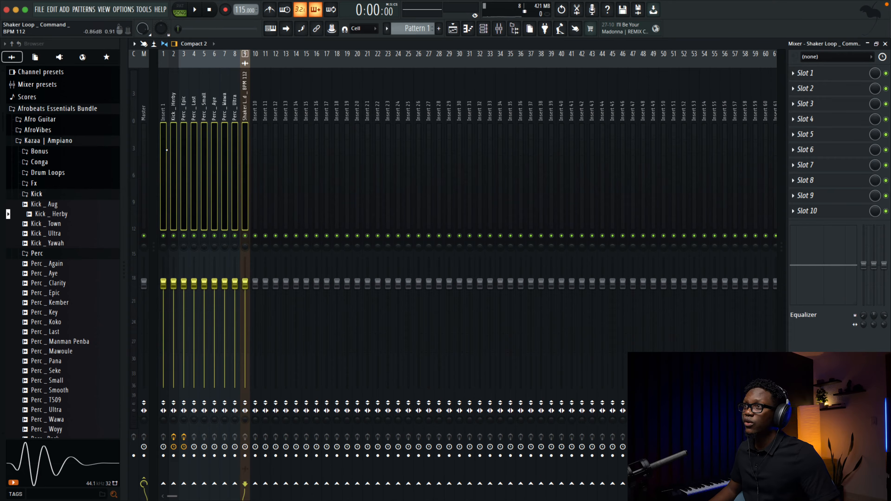
{"action": "right_click", "coordinate": [257, 485]}
{"action": "left_click", "coordinate": [307, 468]}
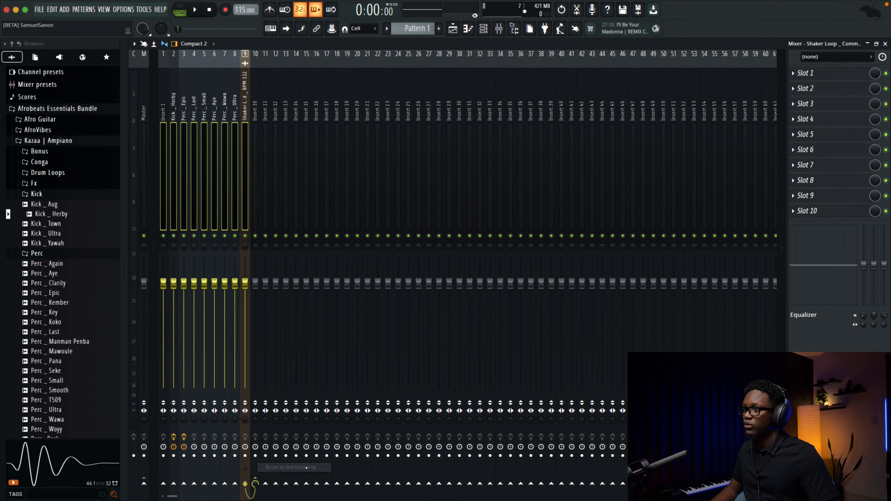
{"action": "double_click", "coordinate": [255, 110]}
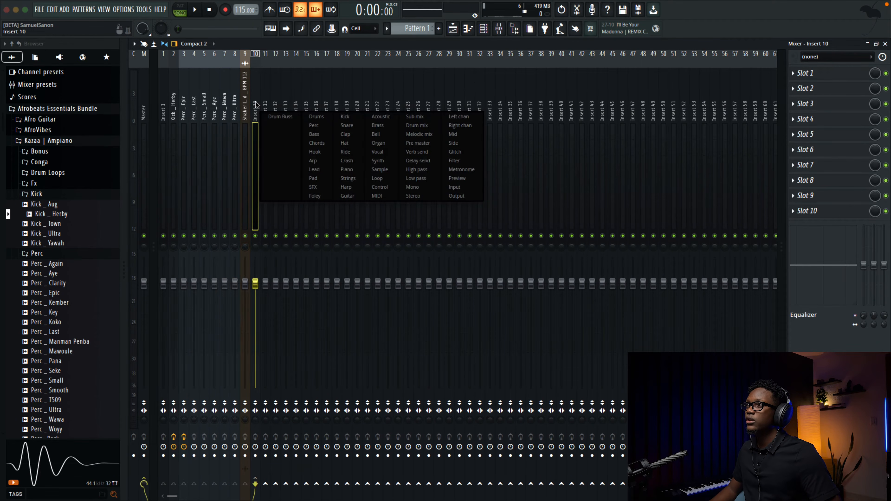
{"action": "left_click", "coordinate": [281, 116]}
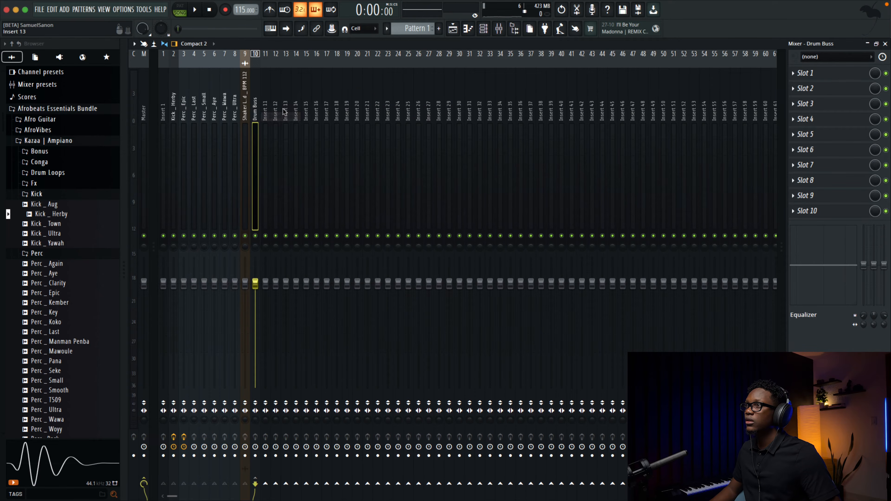
- Load Waves StudioRack Stereo in slot 1 of the Drum Buss mixer track
{"action": "left_click", "coordinate": [792, 74]}
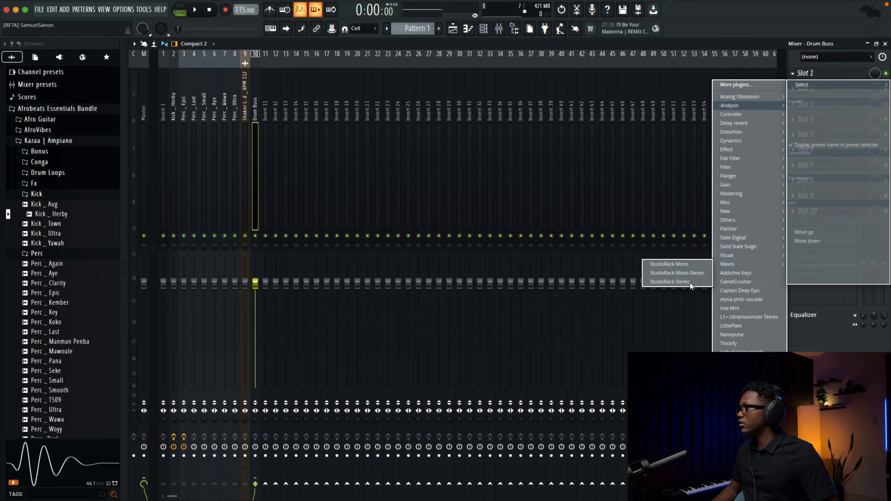
{"action": "mouse_move", "coordinate": [733, 263]}
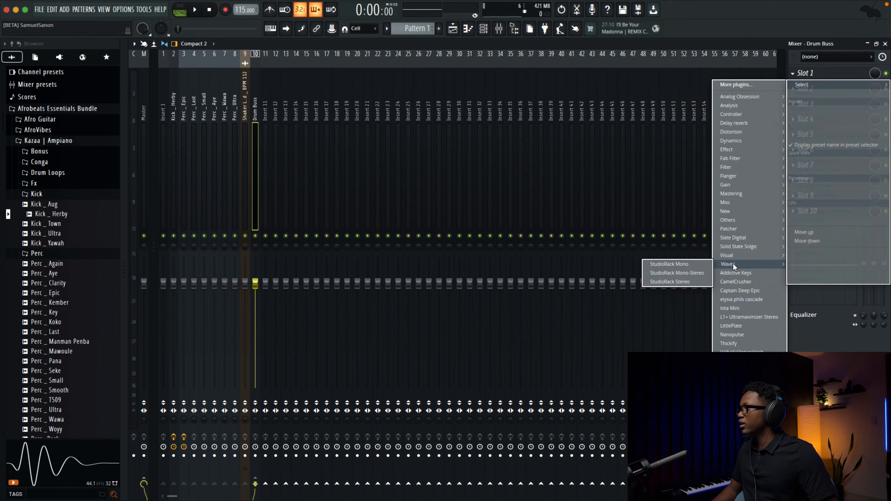
{"action": "left_click", "coordinate": [688, 281]}
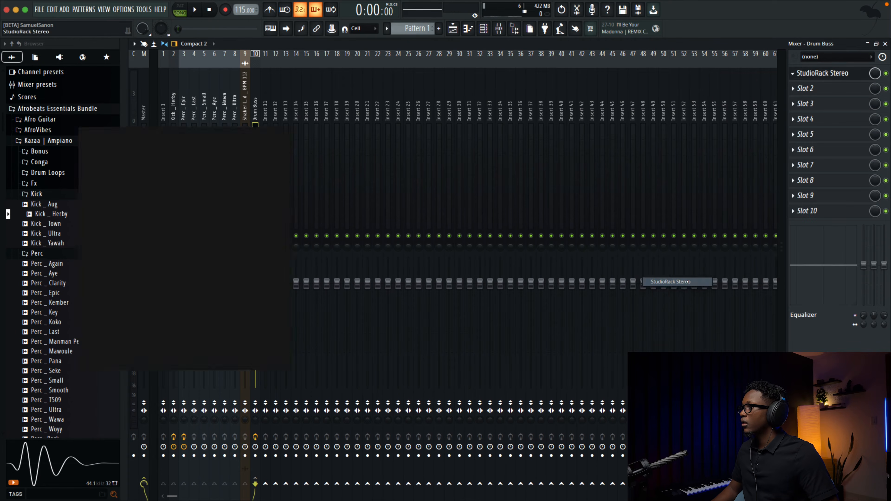
- Add NLS Buss to Drum Buss's StudioRack and set its studio to NEVO
{"action": "left_click", "coordinate": [150, 231]}
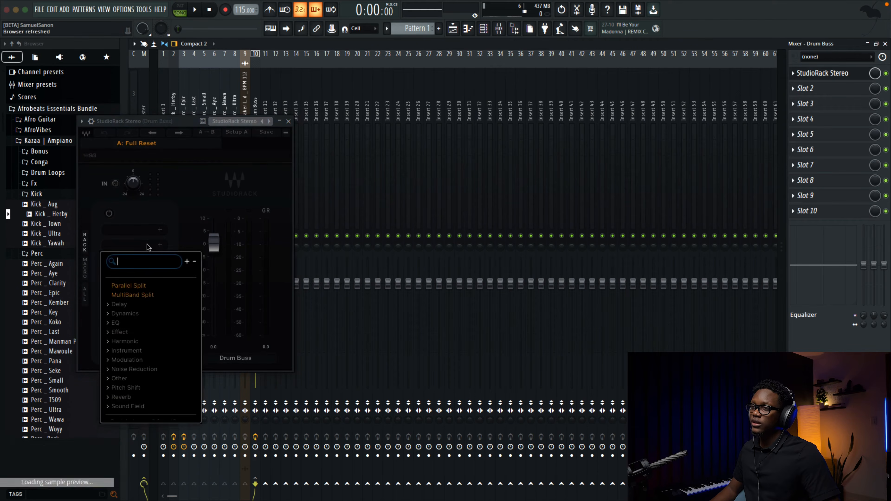
{"action": "type", "text": "nls"}
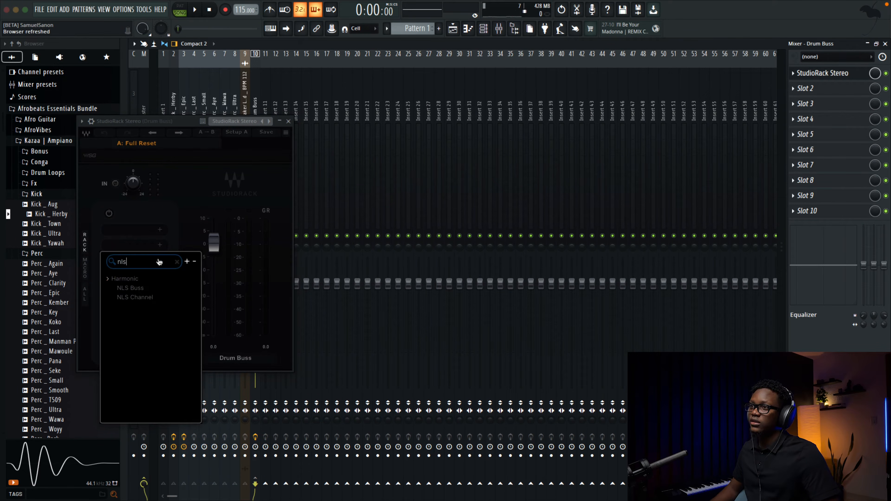
{"action": "left_click", "coordinate": [145, 292]}
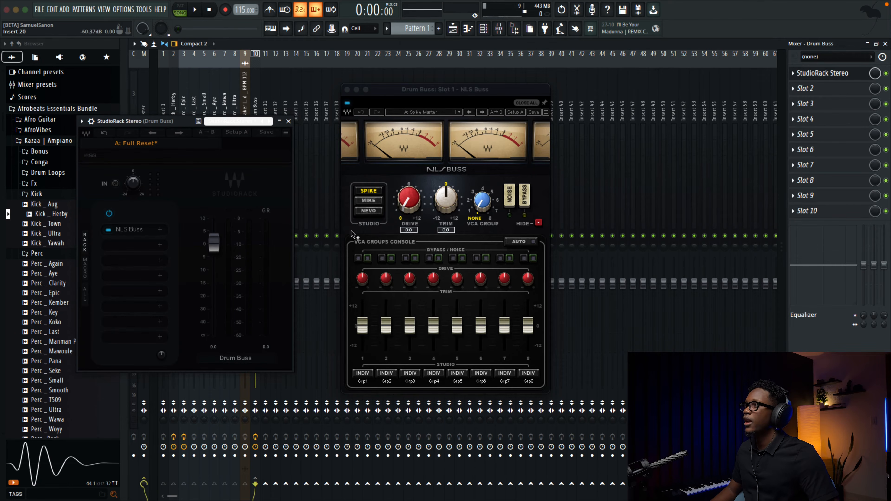
{"action": "left_click", "coordinate": [368, 211]}
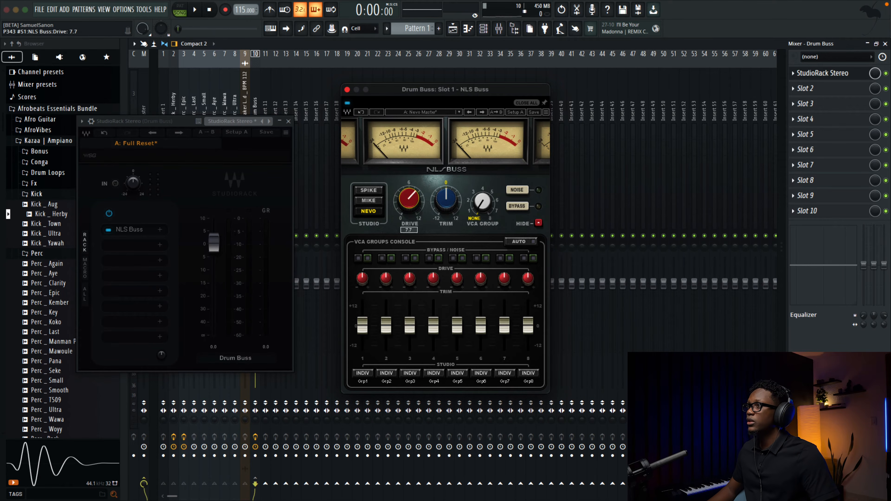
- Raise the Drum Buss NLS Buss drive to 12 and compare playback with the track's effects toggled off and on
{"action": "left_click_drag", "start_coordinate": [409, 199], "coordinate": [408, 183]}
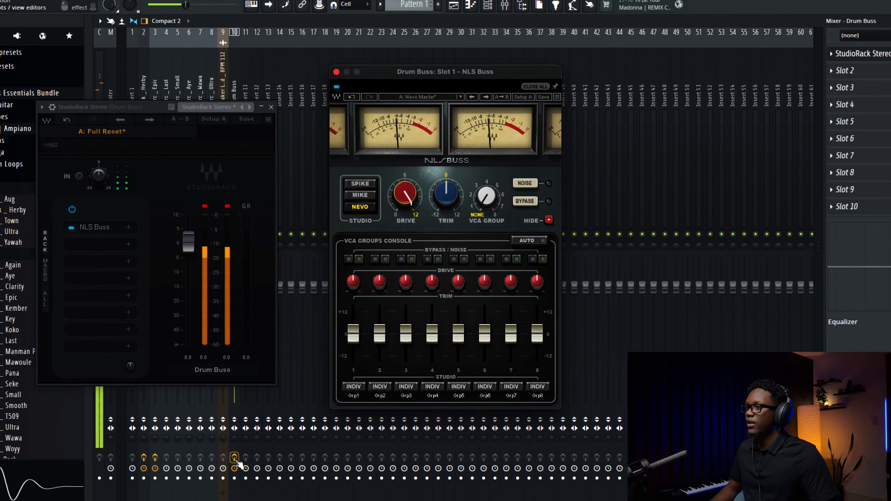
{"action": "left_click", "coordinate": [244, 449]}
{"action": "left_click", "coordinate": [231, 462]}
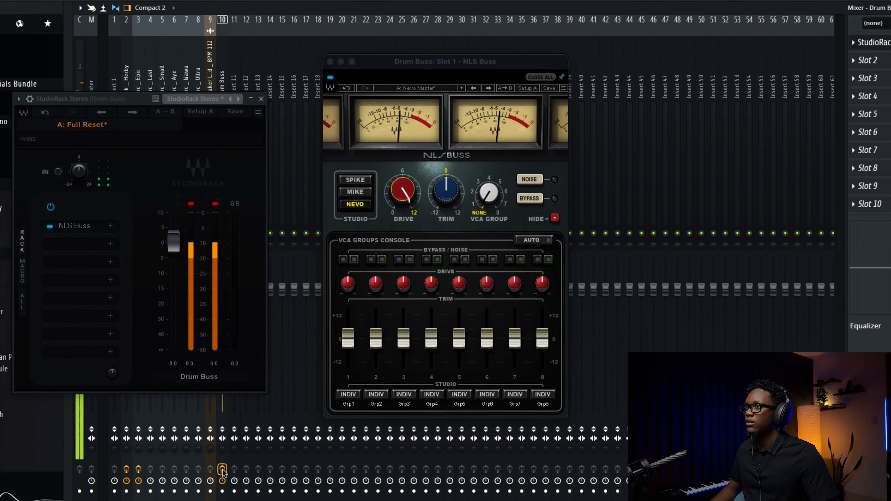
{"action": "key", "text": "space"}
- Set the Drum Buss NLS Buss drive to 4.2, audition the pattern and close the StudioRack window
{"action": "mouse_move", "coordinate": [404, 190]}
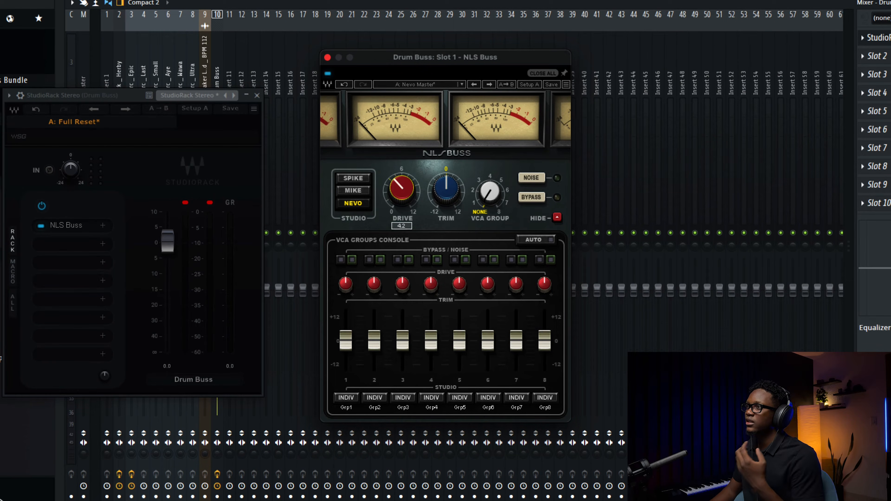
{"action": "key", "text": "space"}
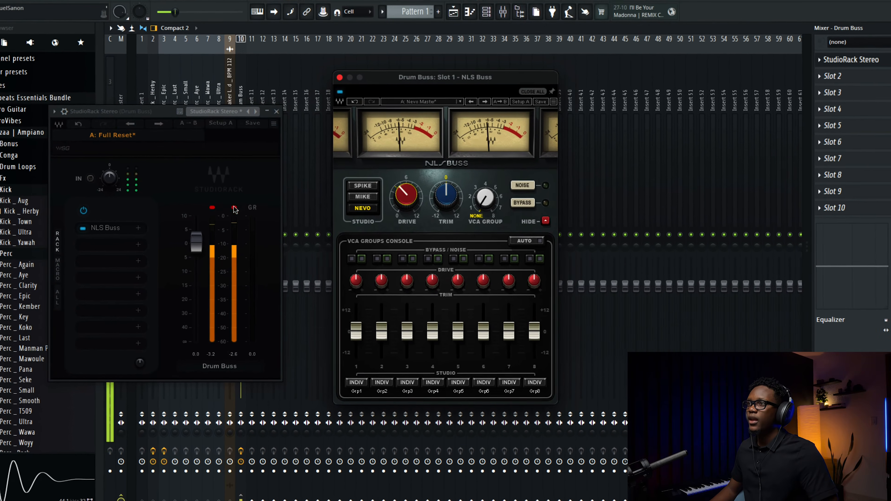
{"action": "left_click", "coordinate": [276, 111]}
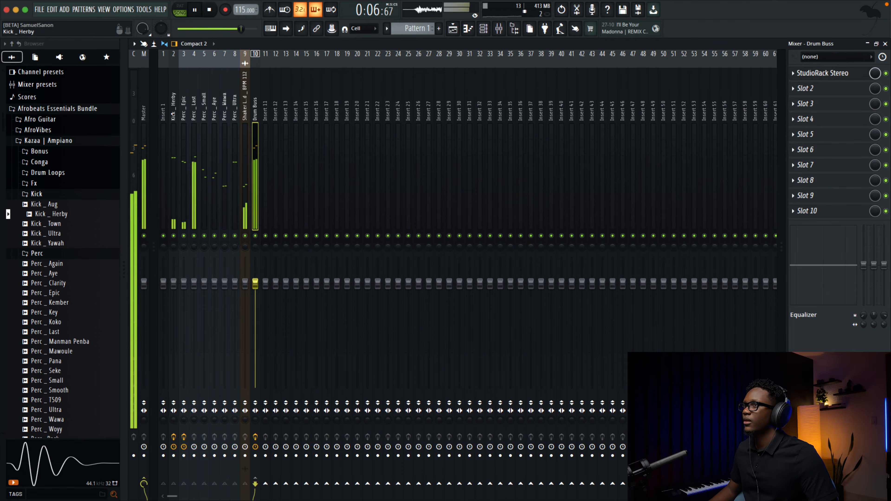
- Copy the StudioRack Stereo preset from the Perc _ Epic mixer track onto Perc _ Last
{"action": "left_click", "coordinate": [173, 111]}
{"action": "key", "text": "space"}
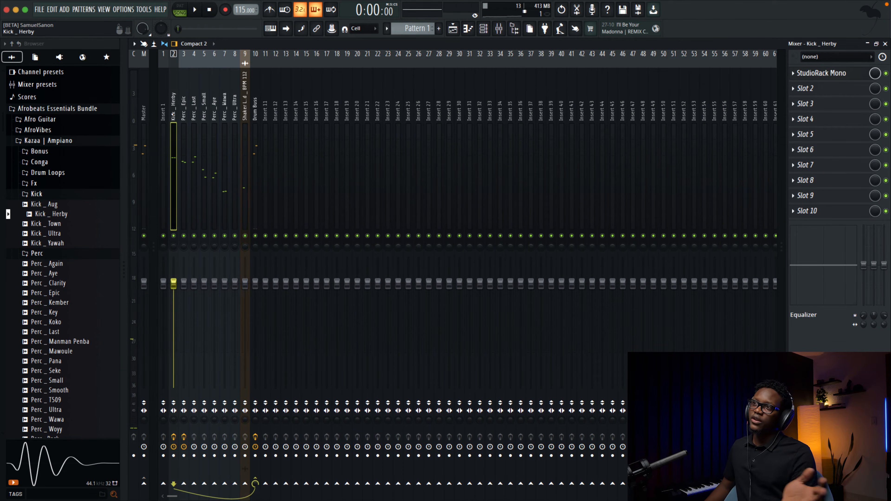
{"action": "left_click", "coordinate": [794, 74]}
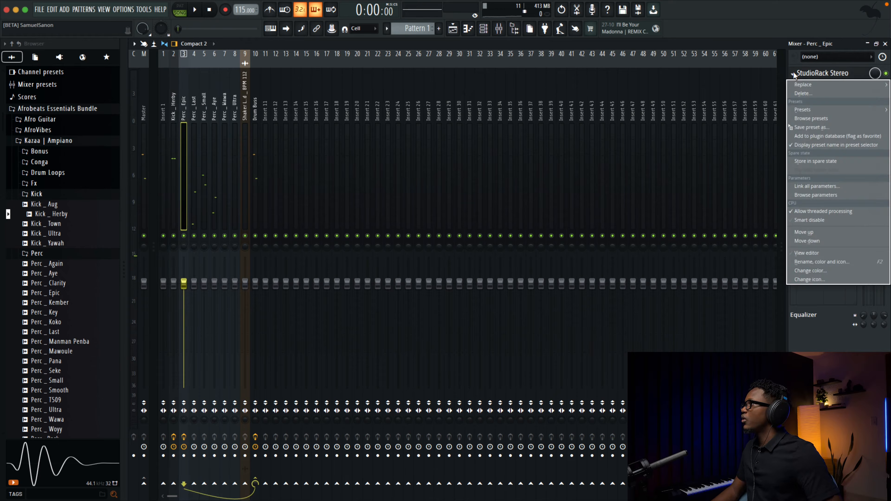
{"action": "left_click_drag", "start_coordinate": [813, 130], "coordinate": [120, 119]}
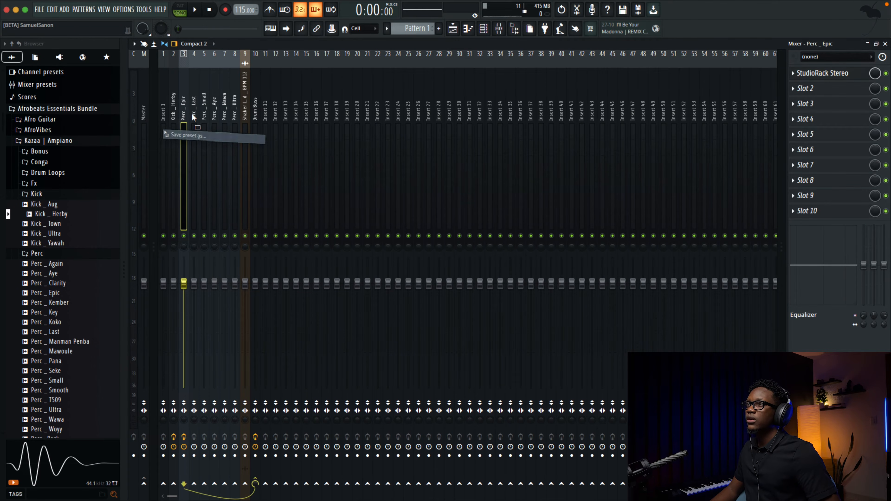
{"action": "left_click_drag", "start_coordinate": [192, 114], "coordinate": [193, 113]}
{"action": "left_click", "coordinate": [241, 74]}
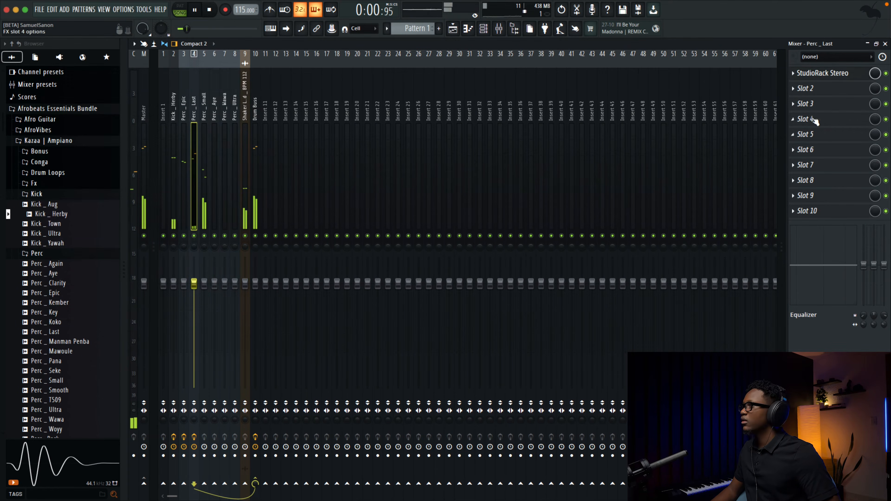
- Copy the StudioRack Stereo preset from the Perc _ Last mixer track onto Perc _ Small
{"action": "key", "text": "space"}
{"action": "left_click", "coordinate": [796, 83]}
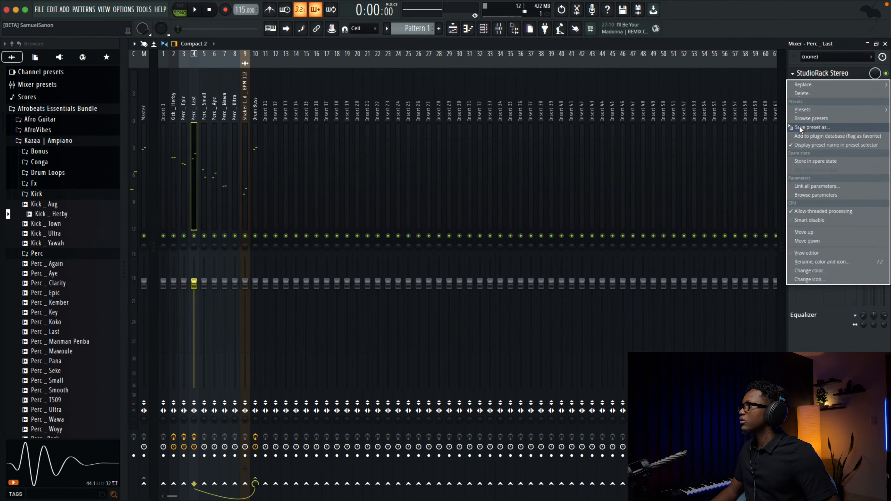
{"action": "left_click_drag", "start_coordinate": [800, 129], "coordinate": [203, 116]}
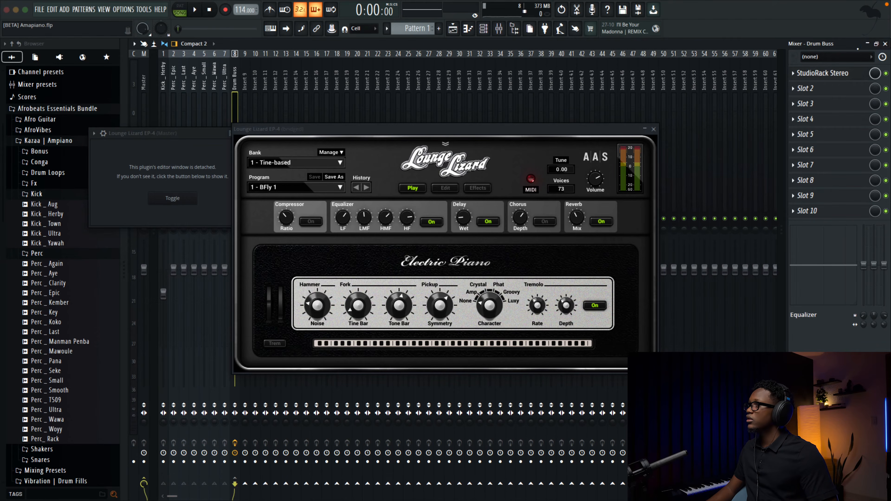
- Close the mixer, the Lounge Lizard editor and its detached plugin window in the Amapiano project
{"action": "left_click", "coordinate": [885, 44]}
{"action": "left_click", "coordinate": [653, 129]}
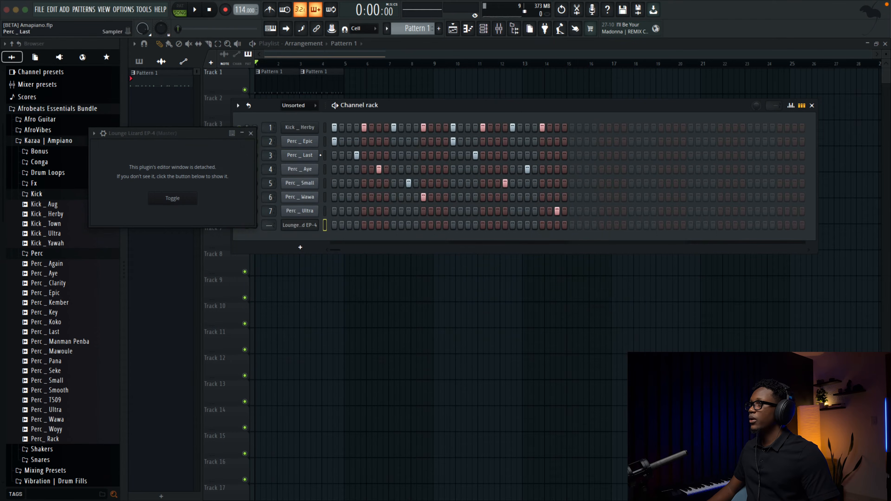
{"action": "left_click", "coordinate": [251, 133]}
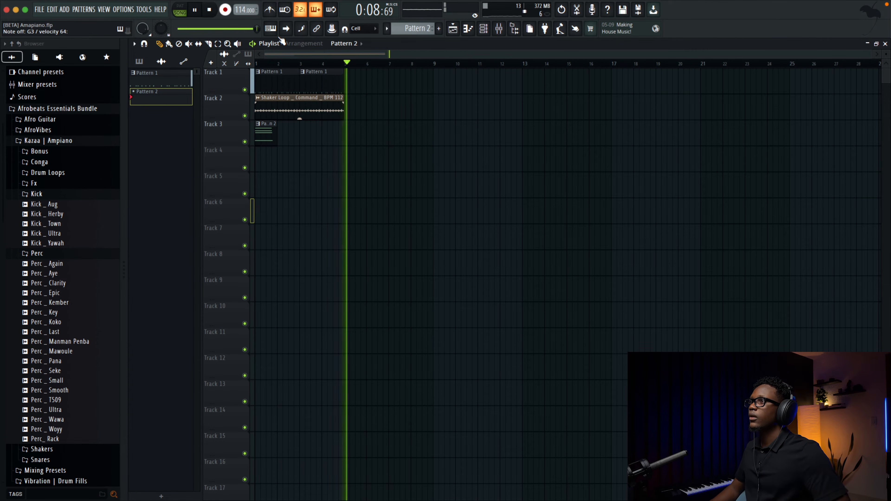
- Open the Pattern 2 clip's Lounge Lizard EP-4 chords in the piano roll and stop playback
{"action": "key", "text": "space"}
{"action": "double_click", "coordinate": [320, 144]}
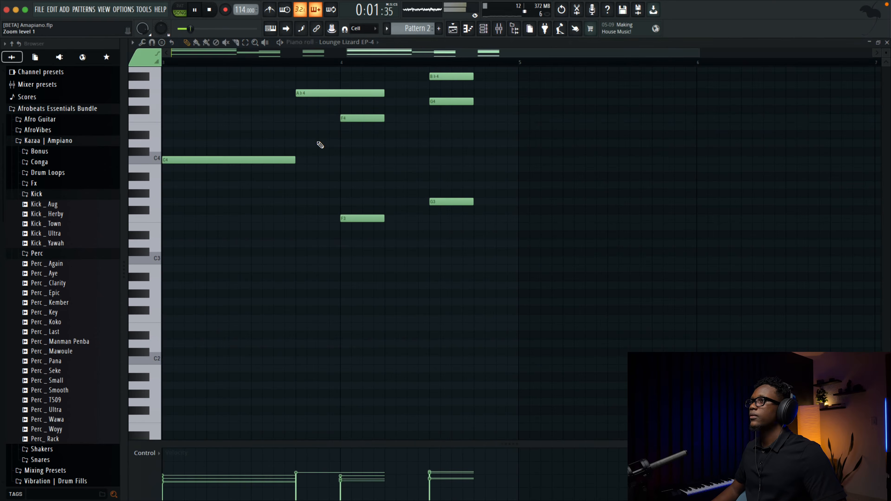
{"action": "key", "text": "space"}
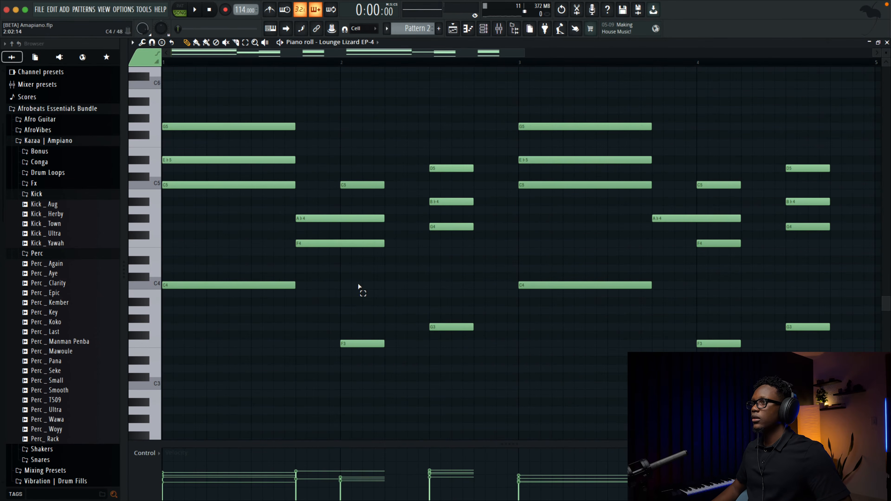
- Move the early F4 and A♭4 notes onto the chord starts at bars 2 and 4 and trim them to the chord length
{"action": "left_click_drag", "start_coordinate": [359, 286], "coordinate": [310, 186]}
{"action": "left_click_drag", "start_coordinate": [337, 253], "coordinate": [348, 218]}
{"action": "key", "text": "space"}
{"action": "left_click_drag", "start_coordinate": [425, 219], "coordinate": [387, 230]}
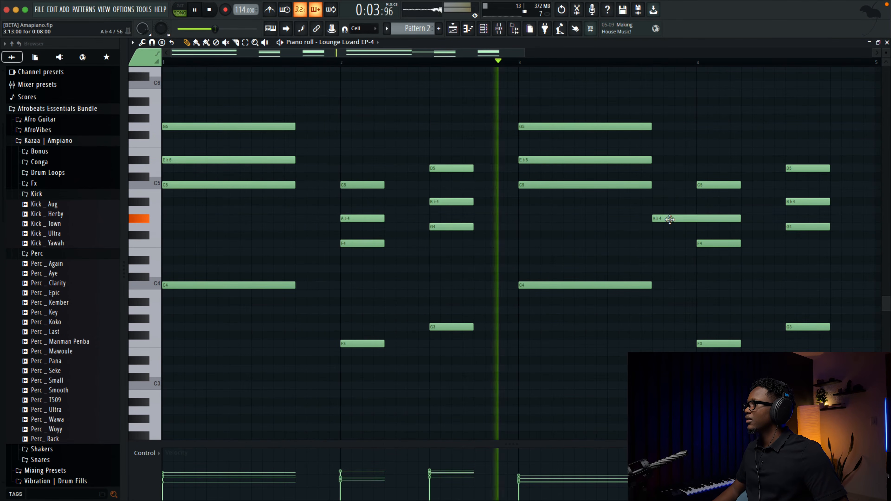
{"action": "left_click_drag", "start_coordinate": [652, 222], "coordinate": [698, 217]}
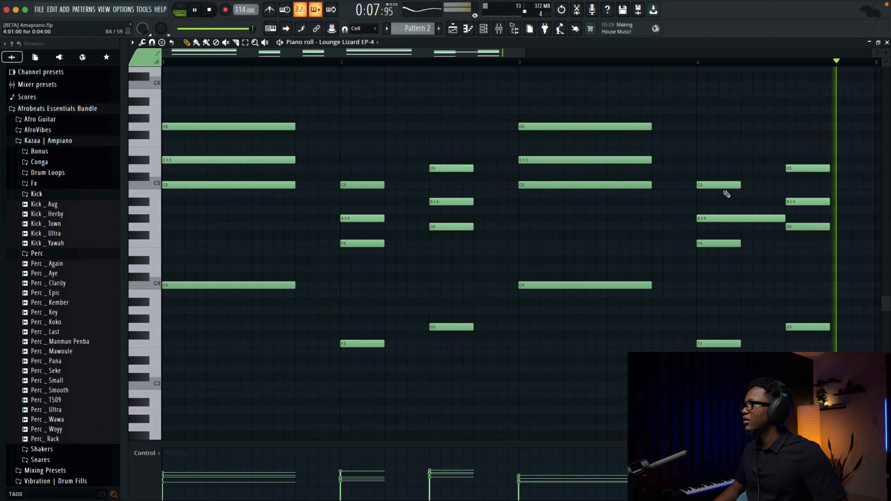
{"action": "left_click_drag", "start_coordinate": [784, 219], "coordinate": [742, 223]}
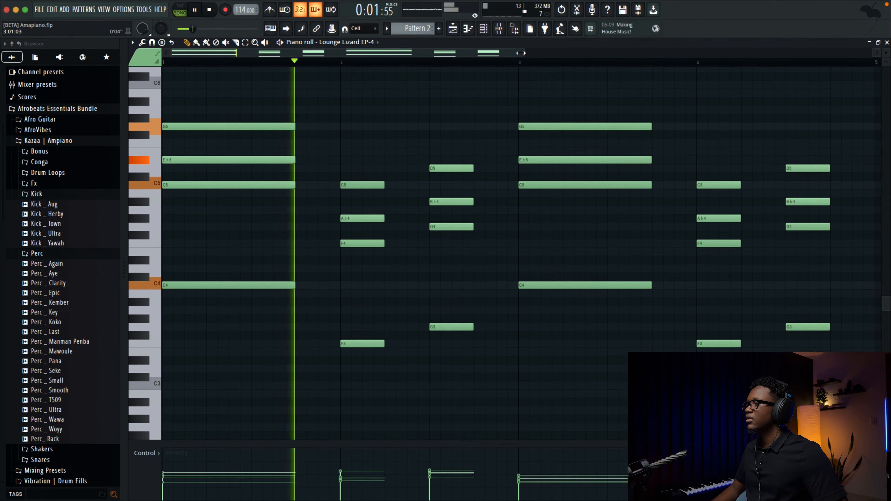
- Select the chords in bars 2 and 4, lengthen their notes to six steps and audition the progression
{"action": "scroll", "coordinate": [728, 104], "scroll_direction": "down", "scroll_amount": 2}
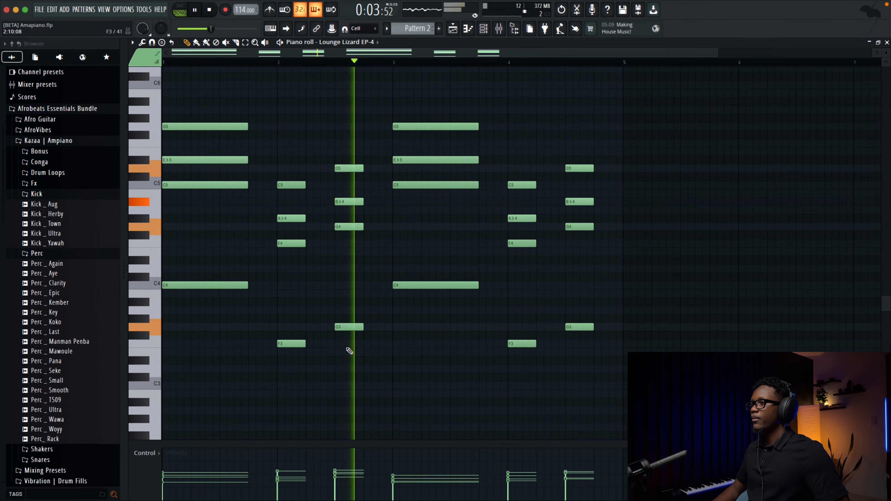
{"action": "key", "text": "space"}
{"action": "left_click_drag", "start_coordinate": [404, 408], "coordinate": [300, 173]}
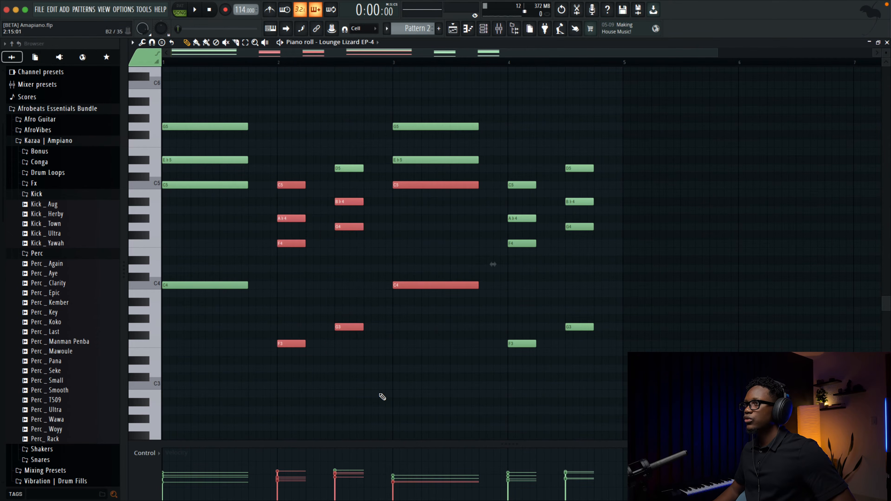
{"action": "left_click_drag", "start_coordinate": [383, 397], "coordinate": [278, 147]}
{"action": "left_click_drag", "start_coordinate": [627, 381], "coordinate": [507, 163]}
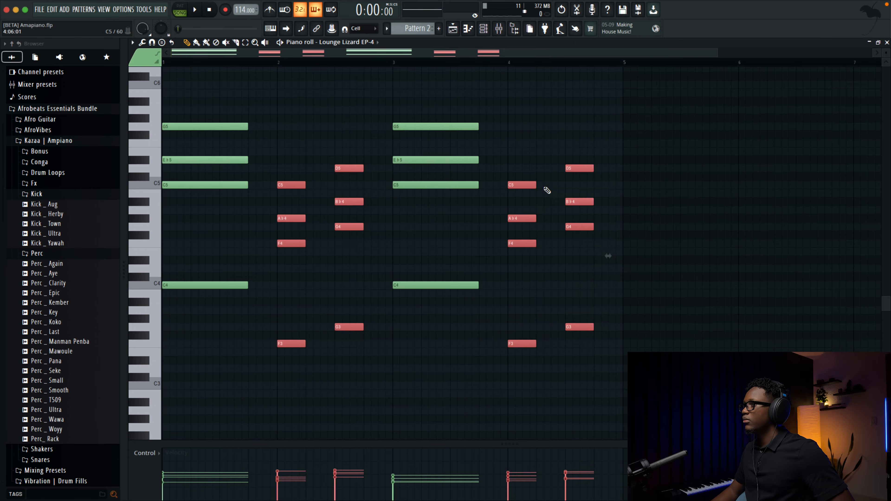
{"action": "key", "text": "space"}
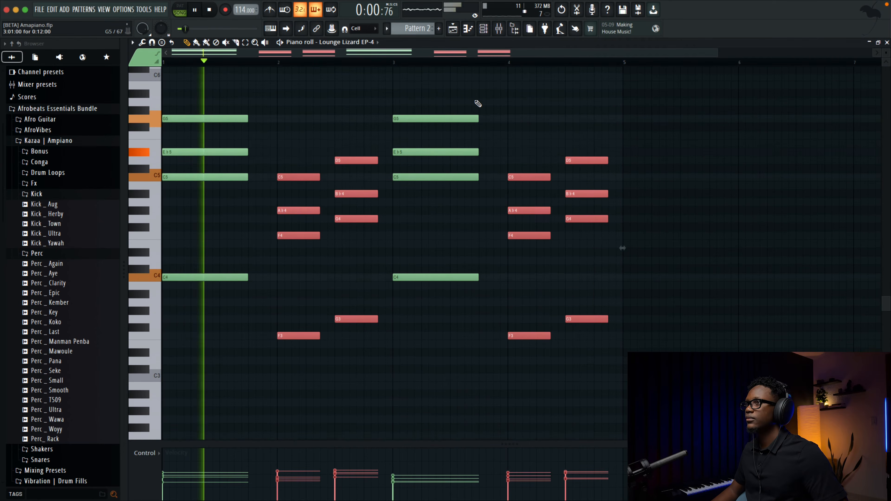
{"action": "scroll", "coordinate": [614, 84], "scroll_direction": "up", "scroll_amount": 4}
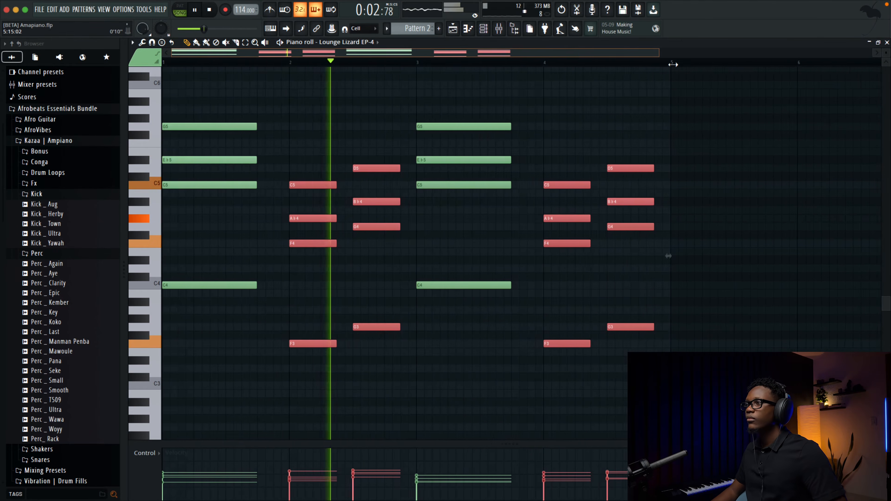
{"action": "scroll", "coordinate": [560, 122], "scroll_direction": "up", "scroll_amount": 2}
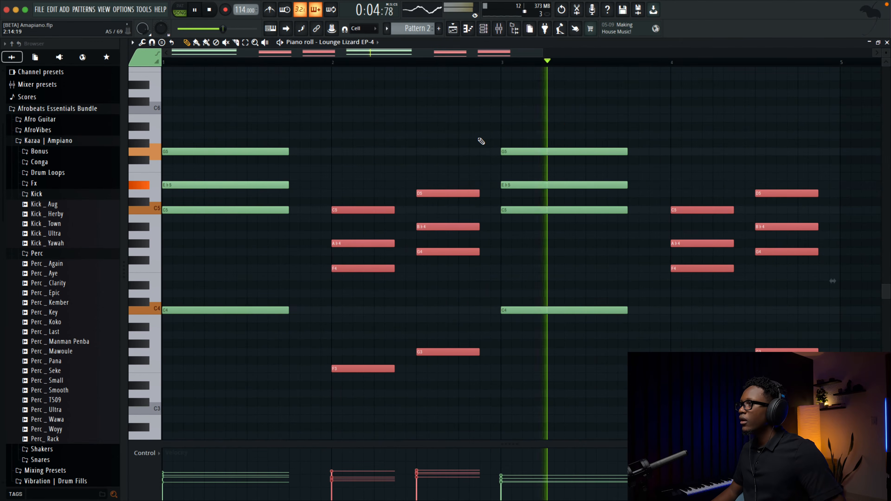
{"action": "key", "text": "space"}
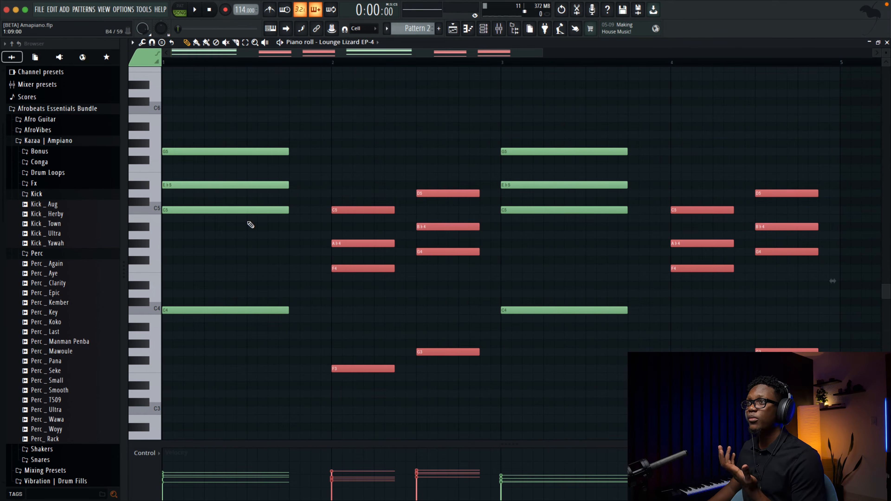
- Add a 12-step C6 note above the first chord, nudge its start to 1:01:12 and audition the timing
{"action": "left_click", "coordinate": [260, 312]}
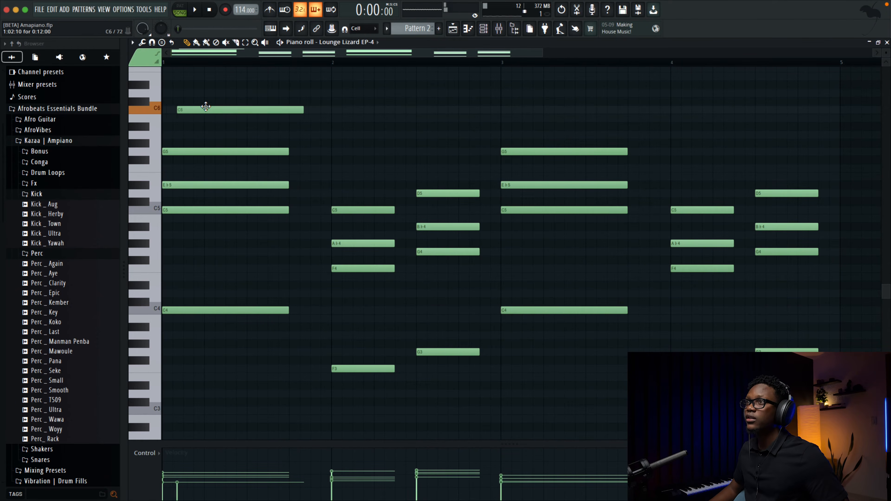
{"action": "key", "text": "space"}
{"action": "key", "text": "space"}
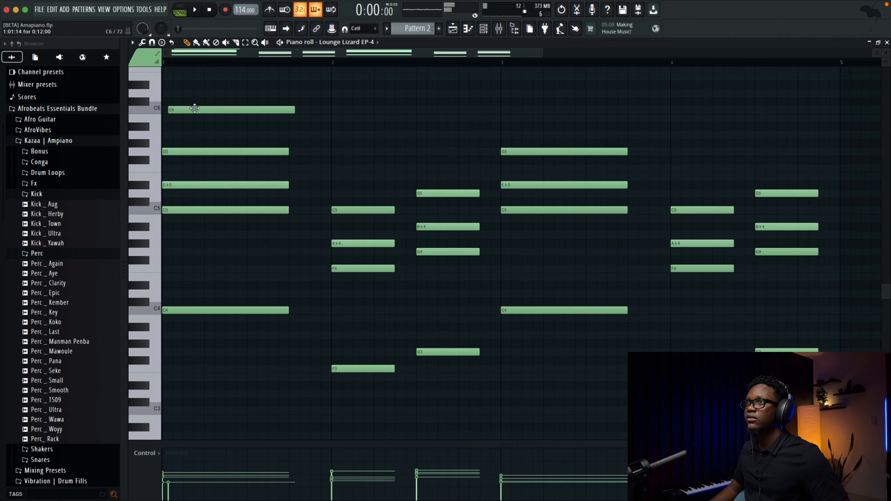
{"action": "key", "text": "space"}
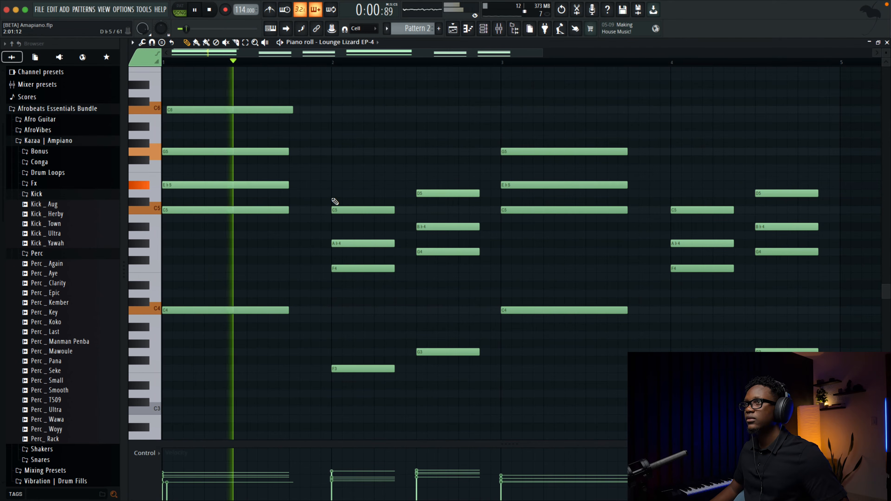
{"action": "key", "text": "space"}
{"action": "key", "text": "space"}
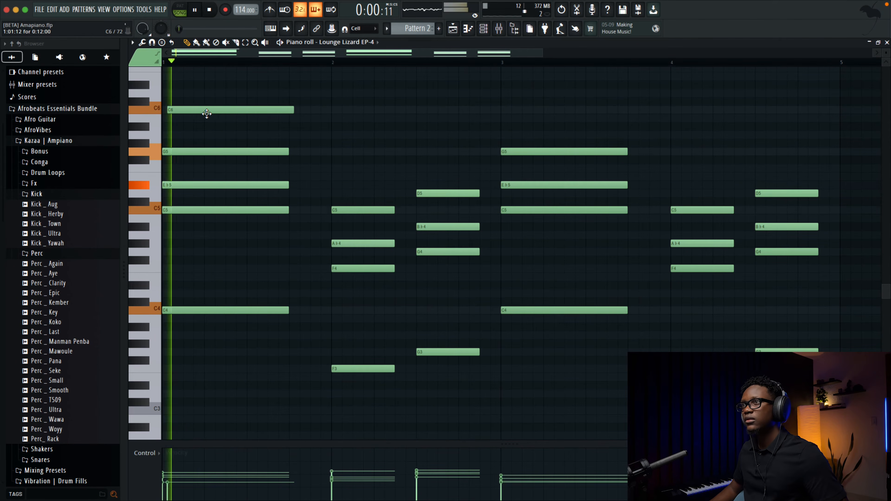
{"action": "key", "text": "space"}
- Add slightly late F5 and G5 top notes above the two chords in bar 2 and audition them
{"action": "left_click", "coordinate": [358, 177]}
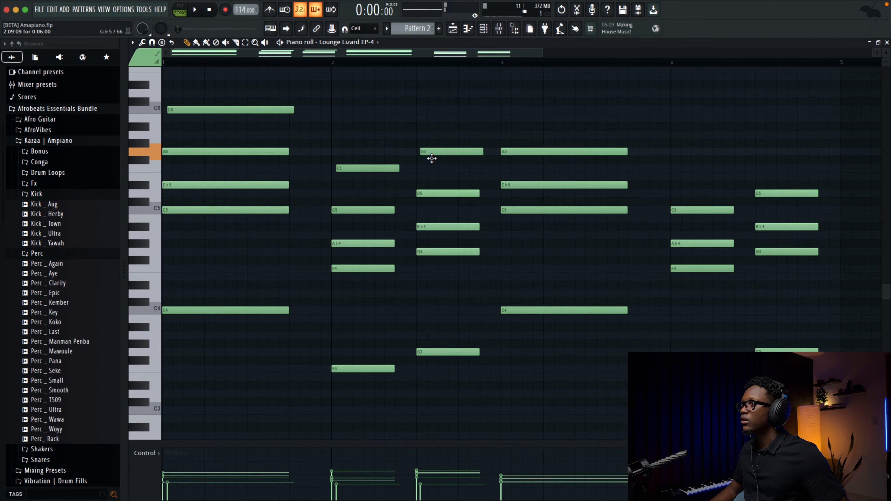
{"action": "key", "text": "space"}
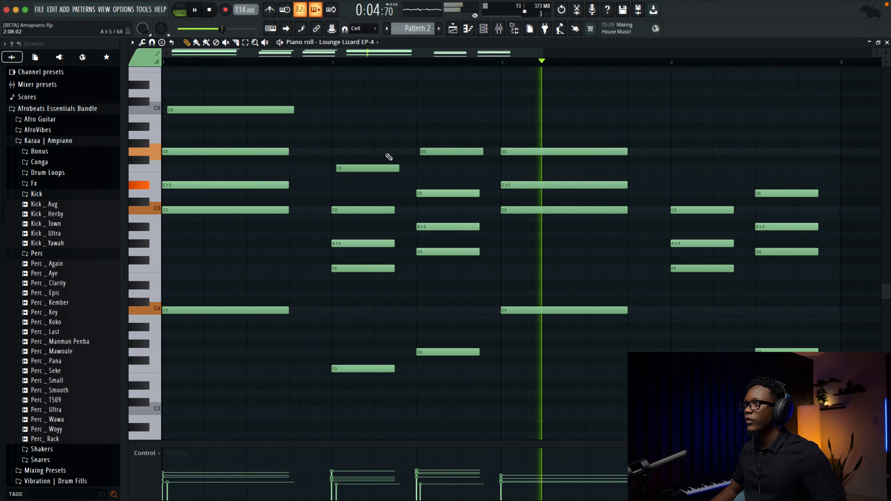
{"action": "key", "text": "space"}
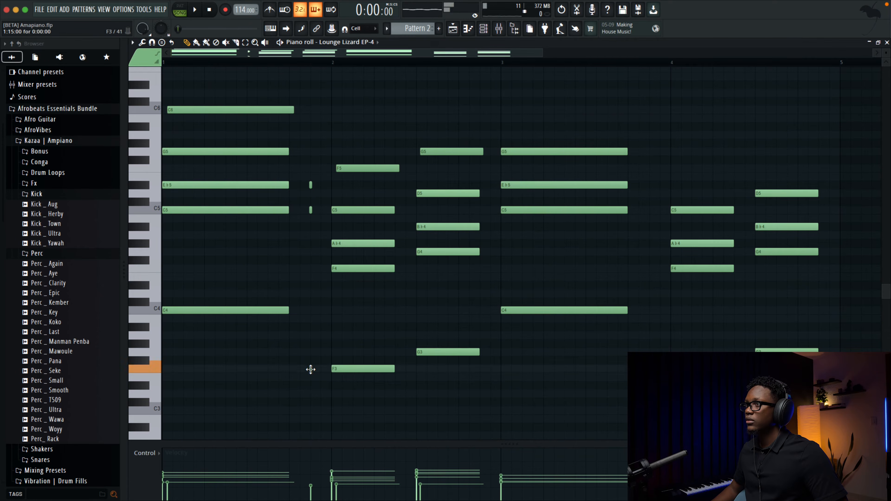
- Audition the short F3, C5 and E♭5 chord at 1:15:00 and add a matching short G5 note to it
{"action": "key", "text": "space"}
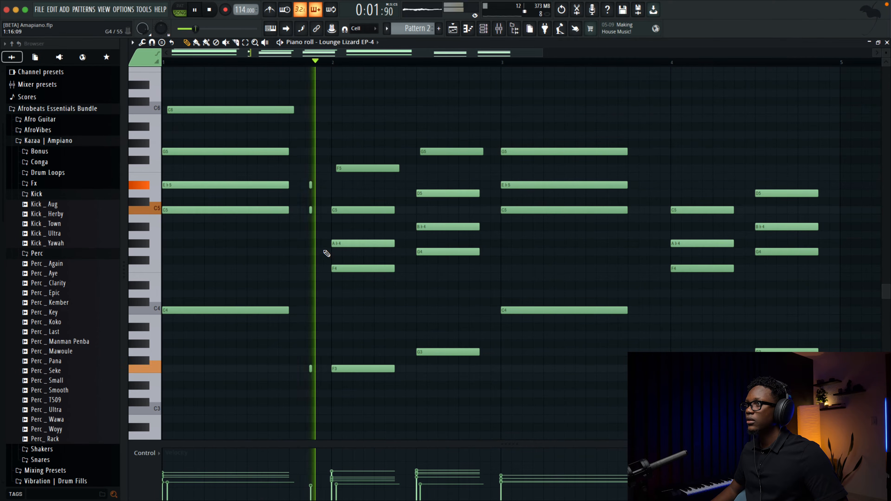
{"action": "scroll", "coordinate": [311, 223], "scroll_direction": "down", "scroll_amount": 1}
{"action": "key", "text": "space"}
{"action": "key", "text": "space"}
{"action": "left_click", "coordinate": [310, 127]}
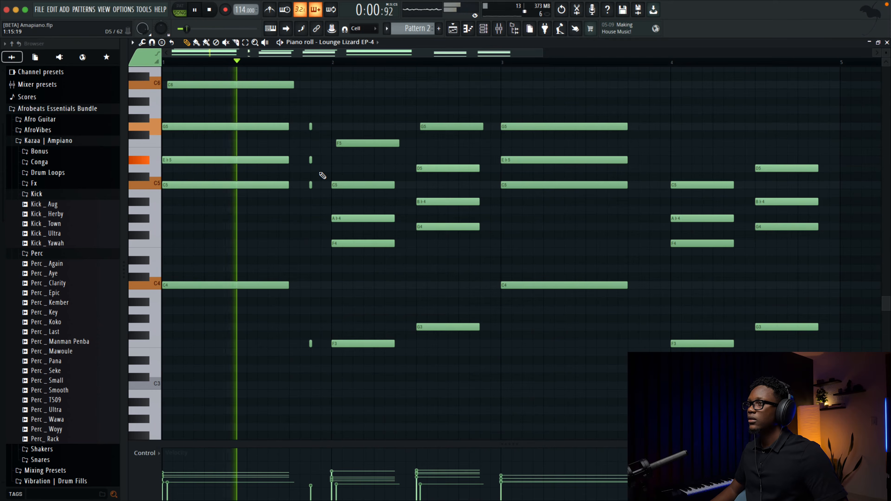
{"action": "scroll", "coordinate": [320, 175], "scroll_direction": "up", "scroll_amount": 1}
{"action": "key", "text": "space"}
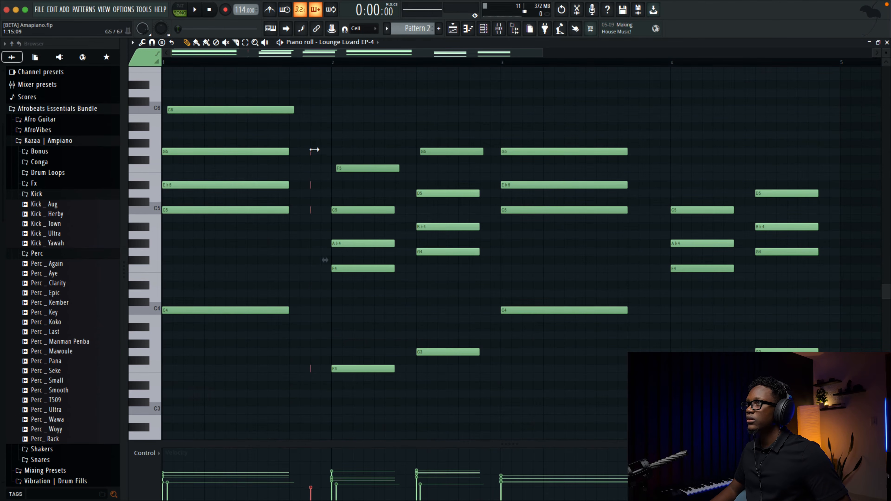
- Place a short C5, E♭5 and G5 chord at 3:14:00, add a short C6 note at 3:15:00 and audition them
{"action": "key", "text": "space"}
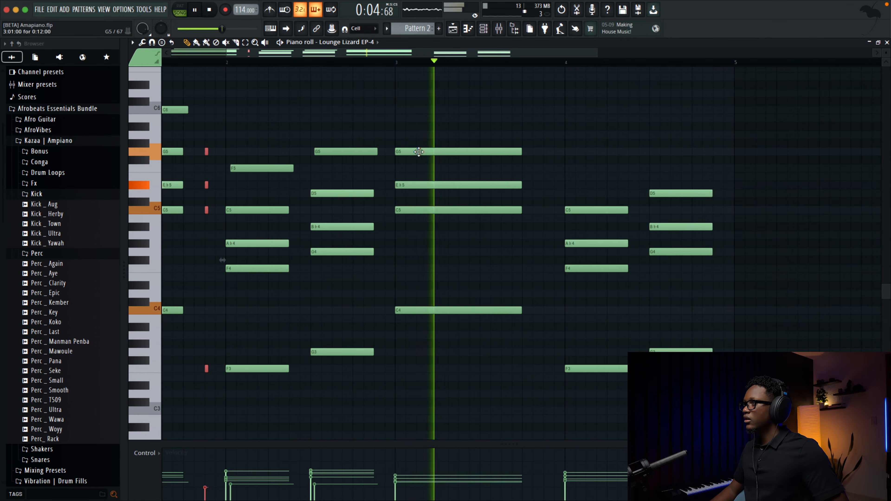
{"action": "key", "text": "space"}
{"action": "left_click", "coordinate": [545, 154]}
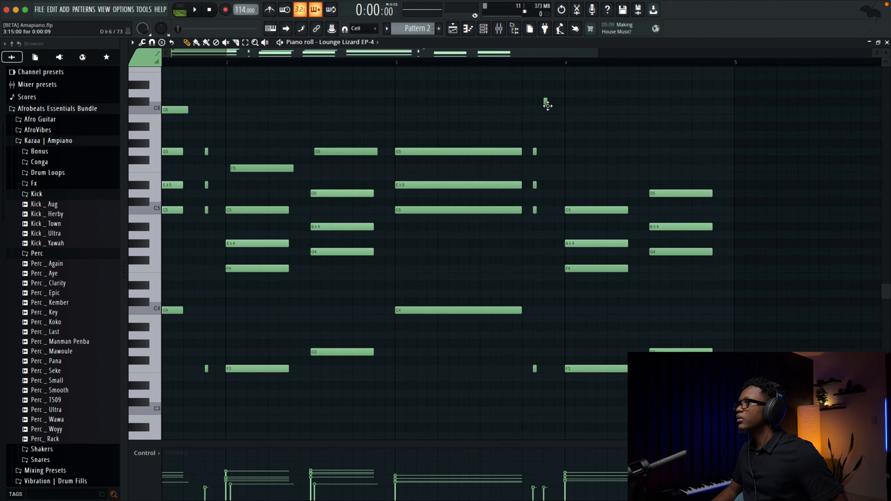
{"action": "left_click", "coordinate": [399, 66]}
{"action": "key", "text": "space"}
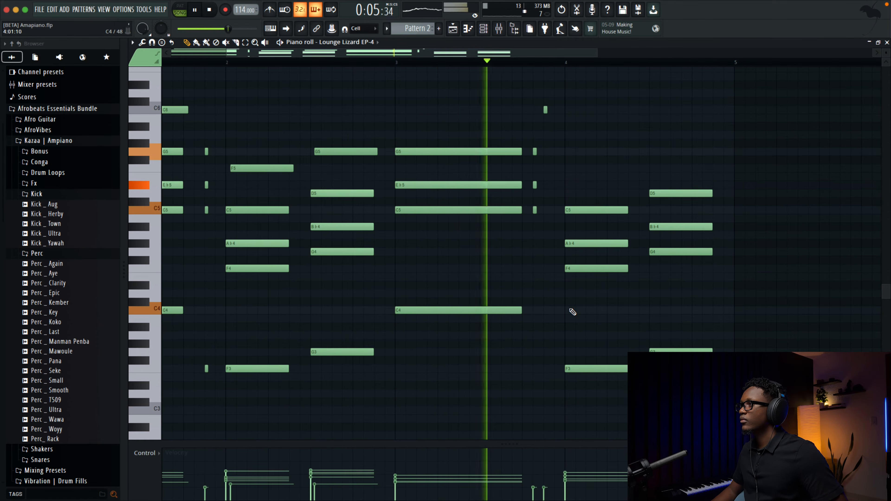
{"action": "key", "text": "space"}
- Add a short D5 note at 3:16:00 after the short C6 and audition the run into bar 4
{"action": "scroll", "coordinate": [497, 208], "scroll_direction": "up", "scroll_amount": 5}
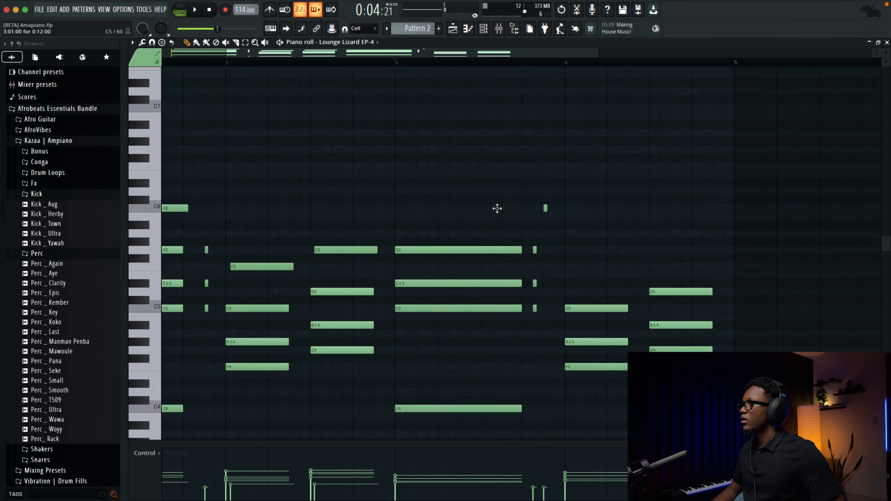
{"action": "scroll", "coordinate": [497, 208], "scroll_direction": "left", "scroll_amount": 3}
{"action": "scroll", "coordinate": [543, 151], "scroll_direction": "down", "scroll_amount": 3}
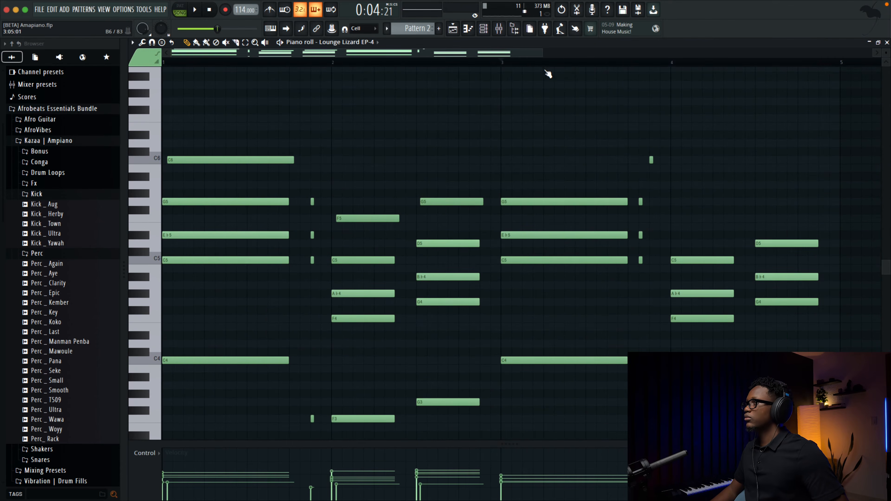
{"action": "left_click_drag", "start_coordinate": [543, 53], "coordinate": [552, 77]}
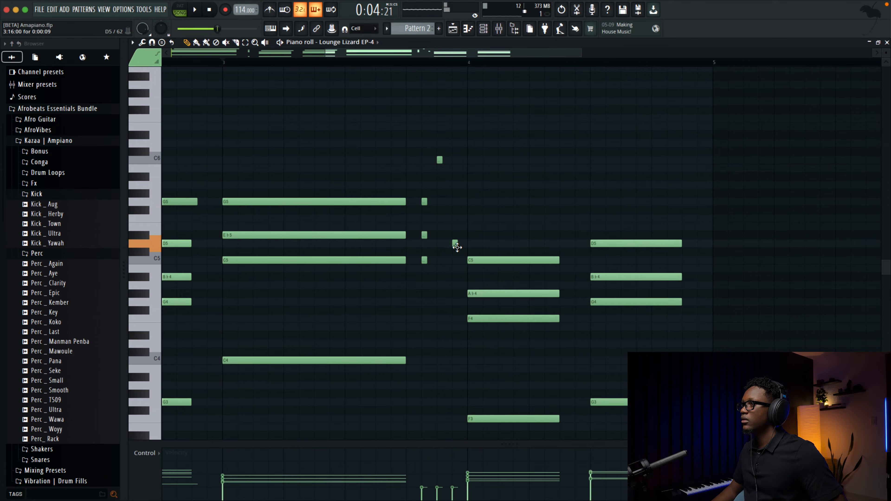
{"action": "key", "text": "space"}
{"action": "scroll", "coordinate": [472, 236], "scroll_direction": "down", "scroll_amount": 3}
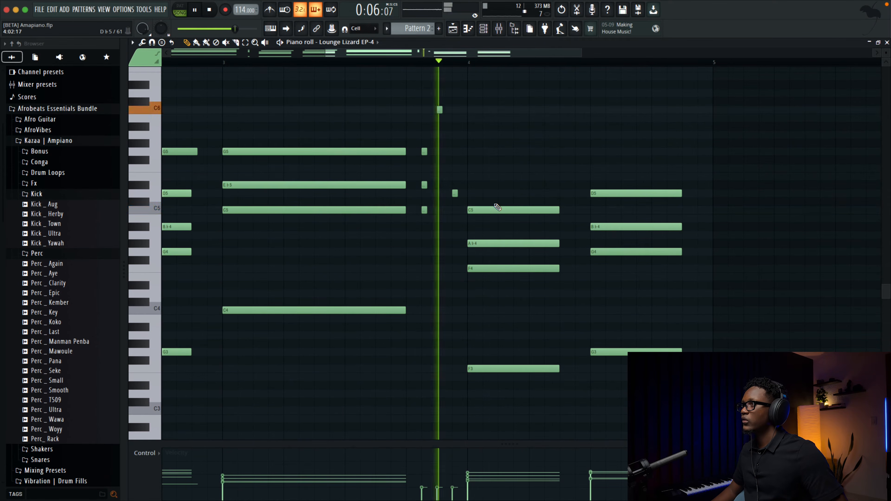
{"action": "key", "text": "space"}
{"action": "key", "text": "space"}
{"action": "scroll", "coordinate": [481, 207], "scroll_direction": "right", "scroll_amount": 5}
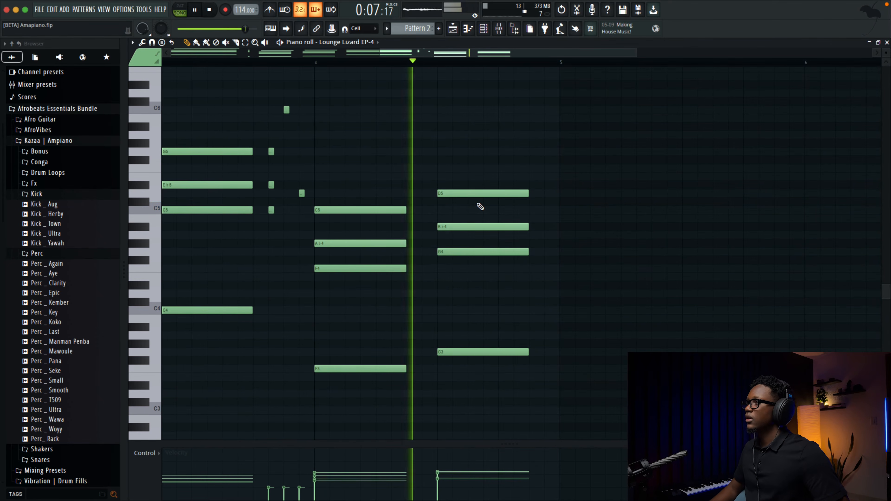
{"action": "key", "text": "space"}
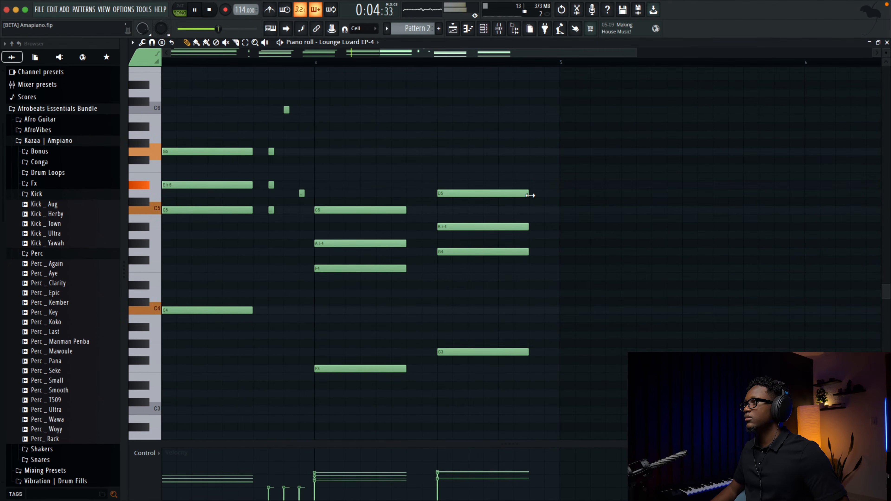
- Add a louder D5 note of 0:00:22 at 4:15:00, shorten the last chord's D5 to 0:05:08 and audition both
{"action": "left_click", "coordinate": [532, 193]}
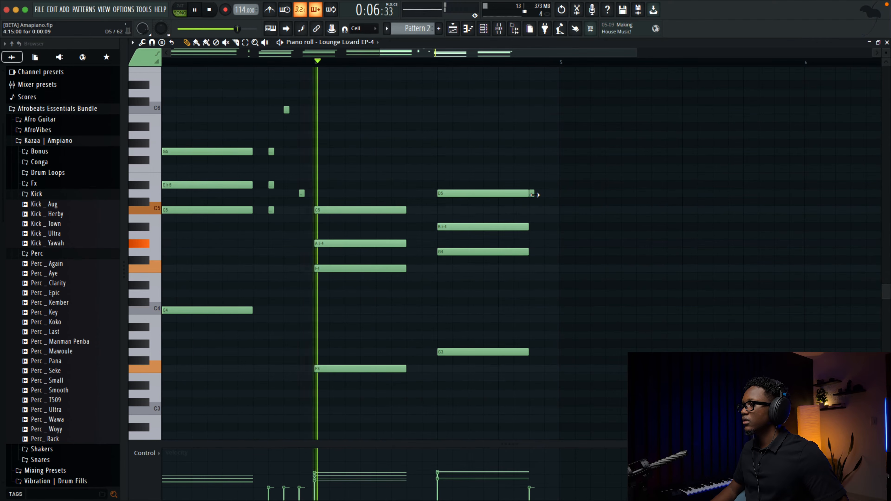
{"action": "left_click", "coordinate": [530, 471]}
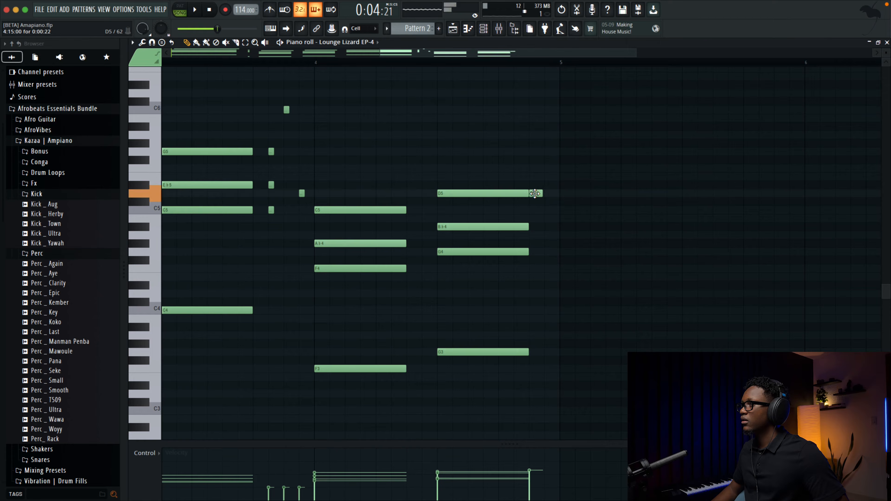
{"action": "left_click_drag", "start_coordinate": [526, 194], "coordinate": [517, 194]}
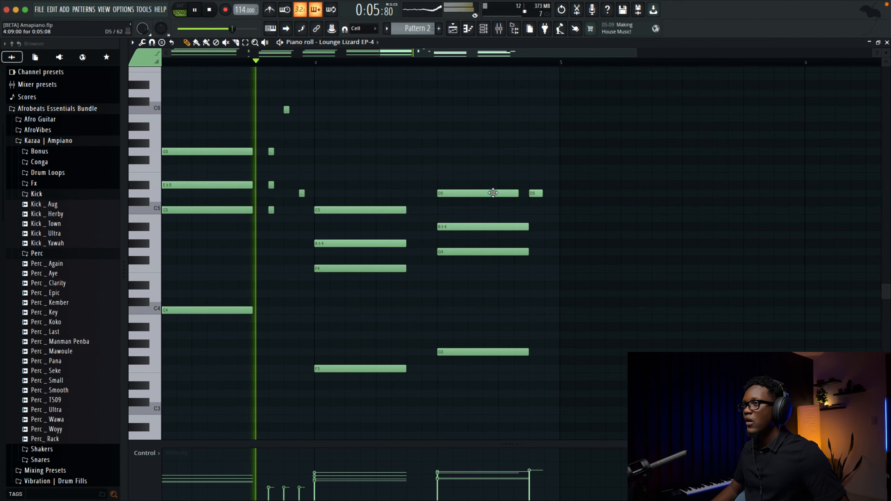
{"action": "scroll", "coordinate": [493, 193], "scroll_direction": "left", "scroll_amount": 5}
{"action": "scroll", "coordinate": [493, 193], "scroll_direction": "up", "scroll_amount": 1}
{"action": "scroll", "coordinate": [493, 193], "scroll_direction": "right", "scroll_amount": 1}
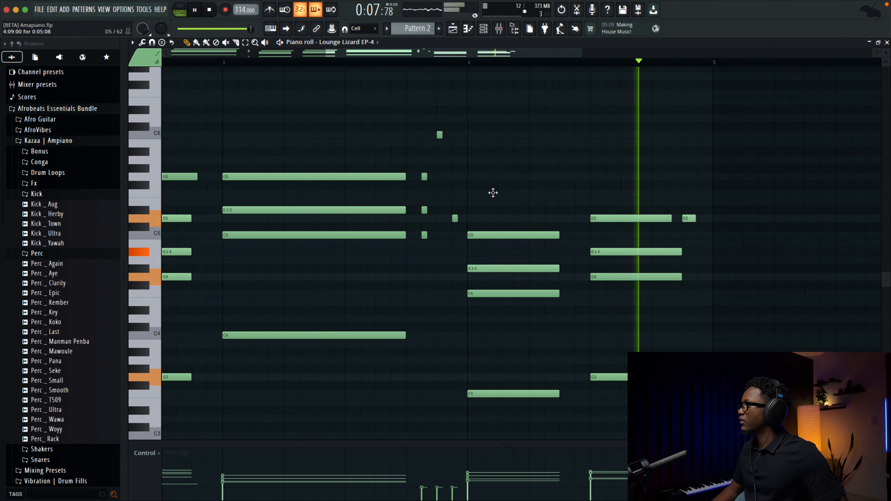
{"action": "key", "text": "space"}
- Copy the slightly late F5 and G5 top notes from bar 2 onto the two chords in bar 4
{"action": "scroll", "coordinate": [493, 193], "scroll_direction": "left", "scroll_amount": 7}
{"action": "scroll", "coordinate": [493, 193], "scroll_direction": "up", "scroll_amount": 3}
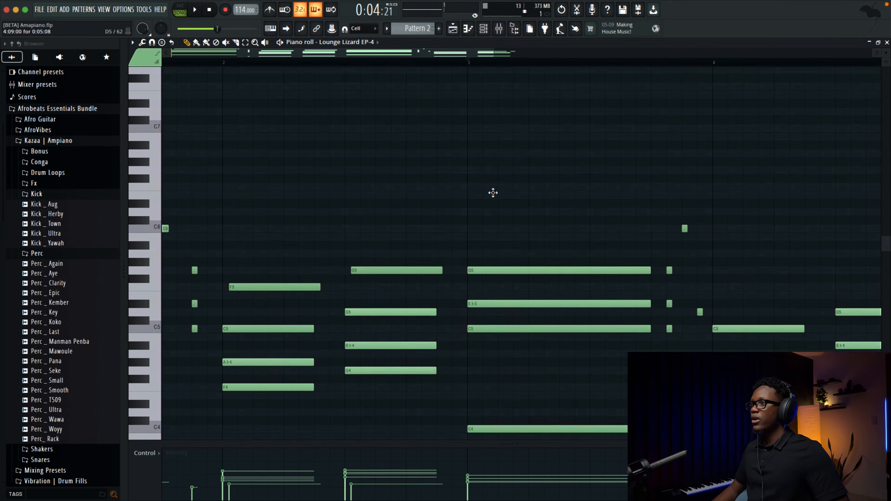
{"action": "scroll", "coordinate": [493, 193], "scroll_direction": "down", "scroll_amount": 3}
{"action": "scroll", "coordinate": [493, 193], "scroll_direction": "left", "scroll_amount": 3}
{"action": "left_click_drag", "start_coordinate": [458, 53], "coordinate": [612, 53]}
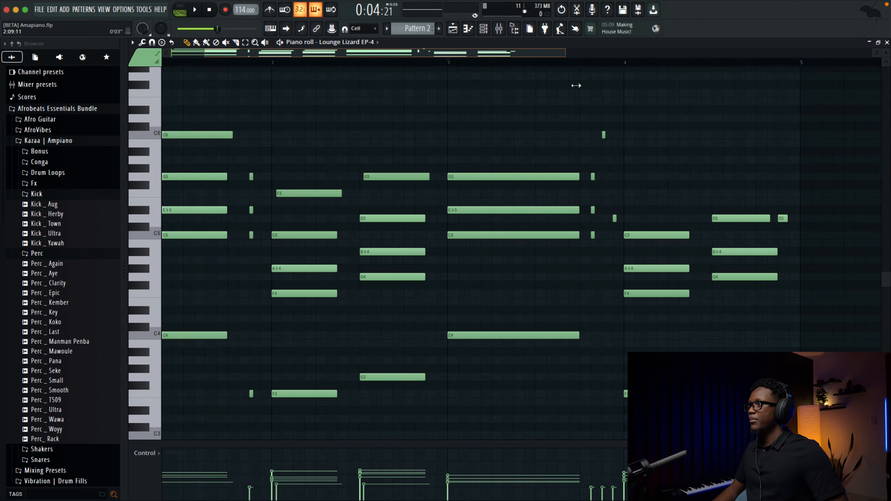
{"action": "left_click_drag", "start_coordinate": [376, 163], "coordinate": [287, 206]}
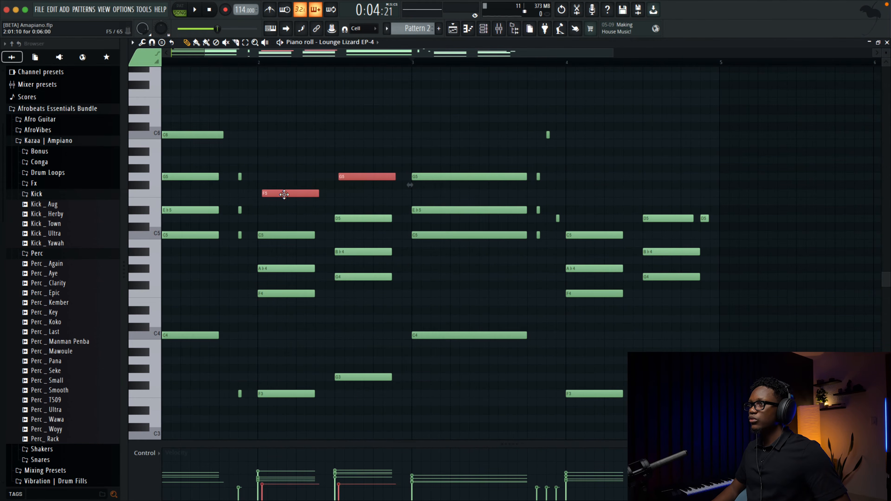
{"action": "key", "text": "F6"}
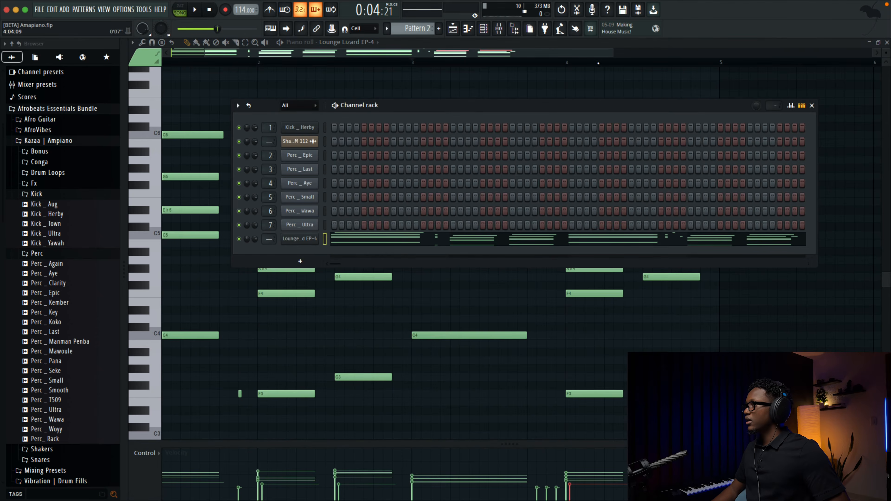
{"action": "key", "text": "F6"}
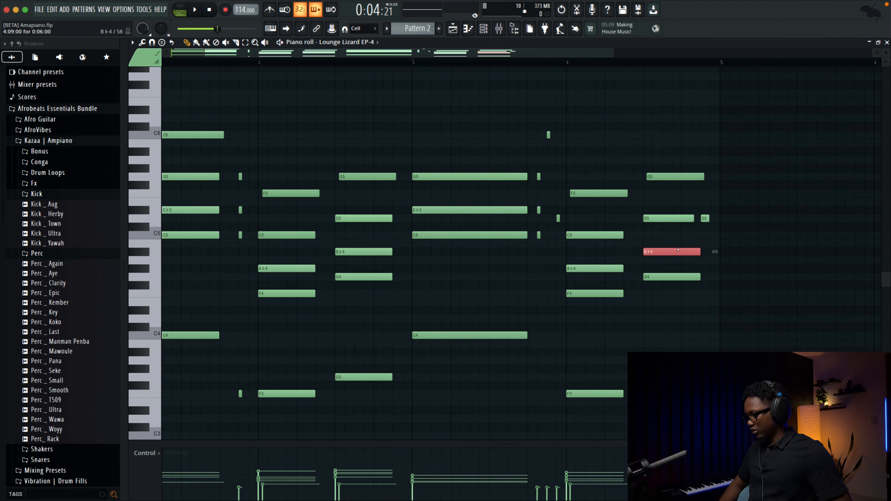
- Raise the B♭4 of the last chord in bar 4 to B♭5 and audition the progression
{"action": "left_click", "coordinate": [531, 62]}
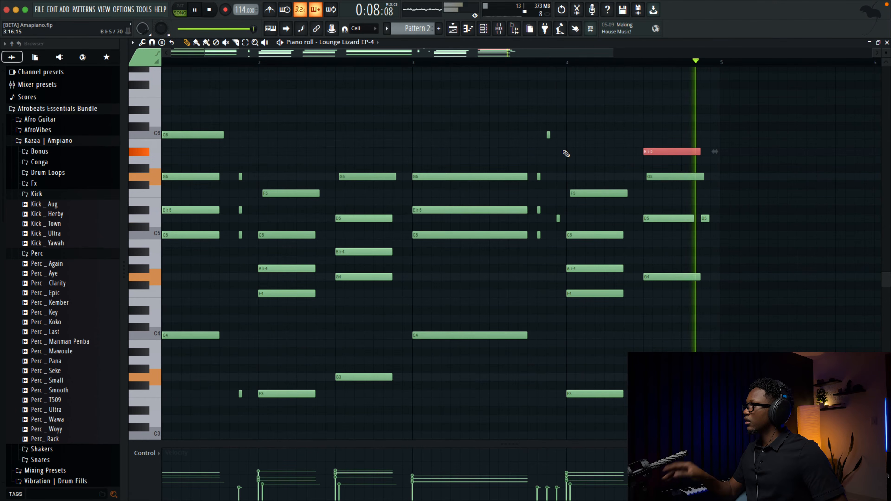
{"action": "key", "text": "space"}
{"action": "key", "text": "space"}
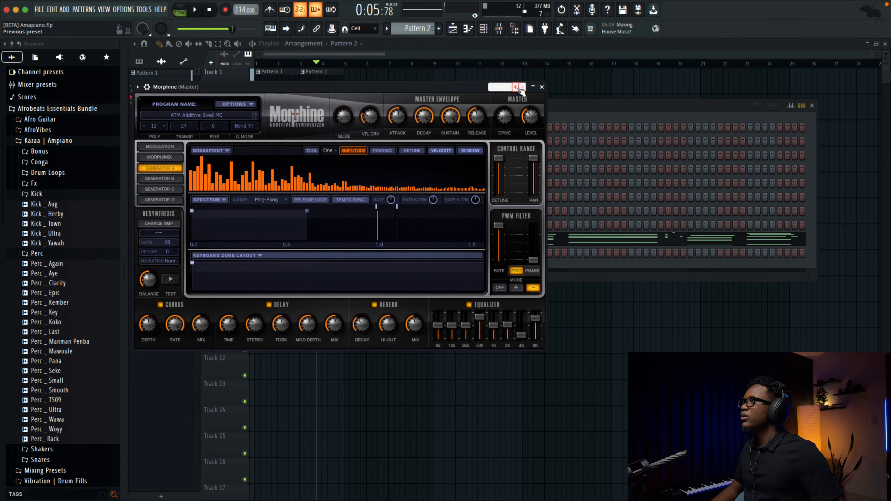
- Load the Bass _ Smoothy preset in Morphine and open that channel's piano roll
{"action": "left_click", "coordinate": [515, 86]}
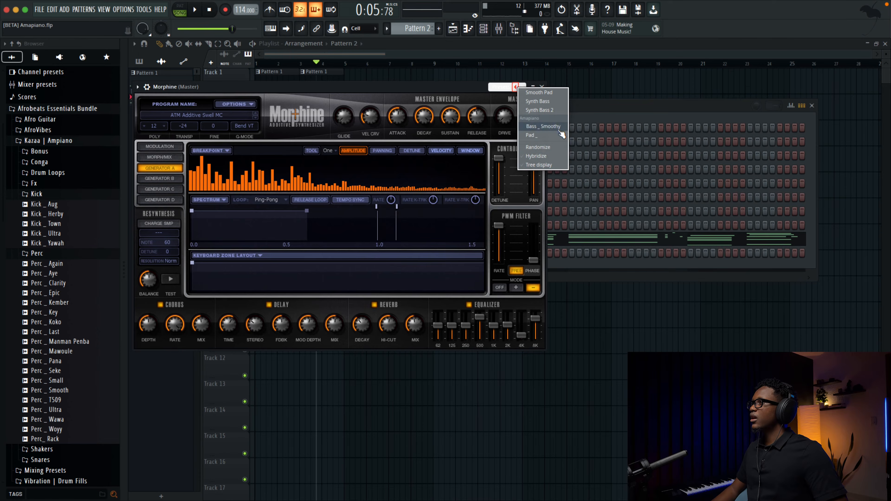
{"action": "left_click", "coordinate": [543, 127]}
{"action": "left_click", "coordinate": [542, 87]}
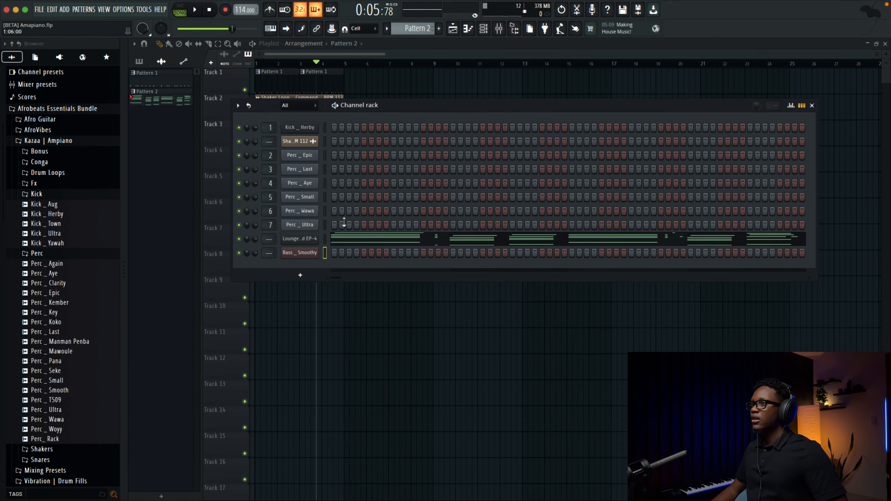
{"action": "right_click", "coordinate": [302, 256]}
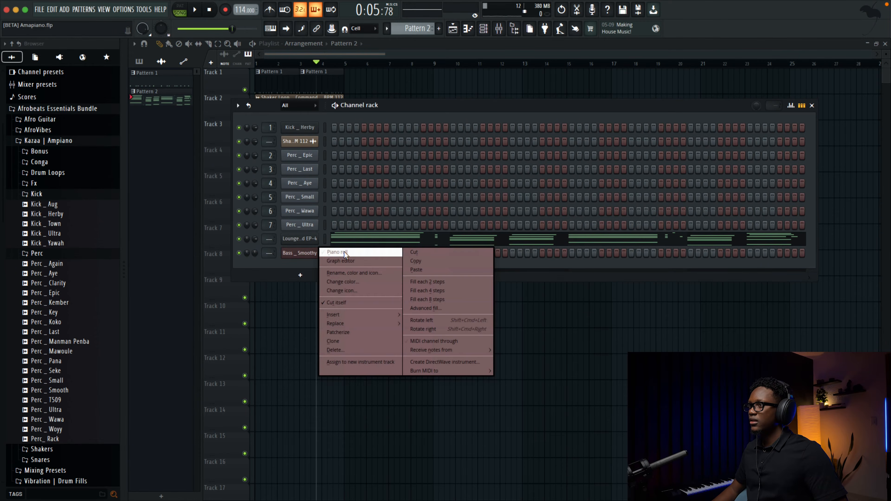
{"action": "left_click", "coordinate": [337, 253]}
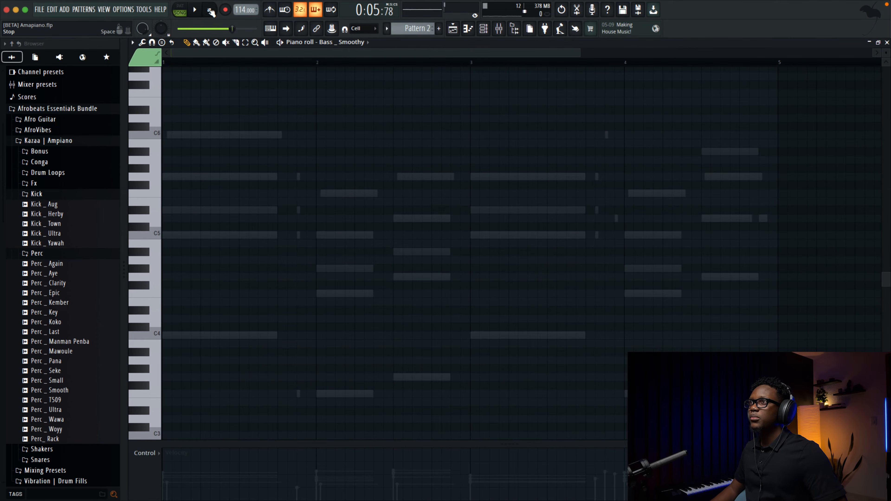
- Draw a four-step C4 bass note at 1:13:00 and eight-step F3 and G3 notes across bar 2, auditioning them
{"action": "key", "text": "space"}
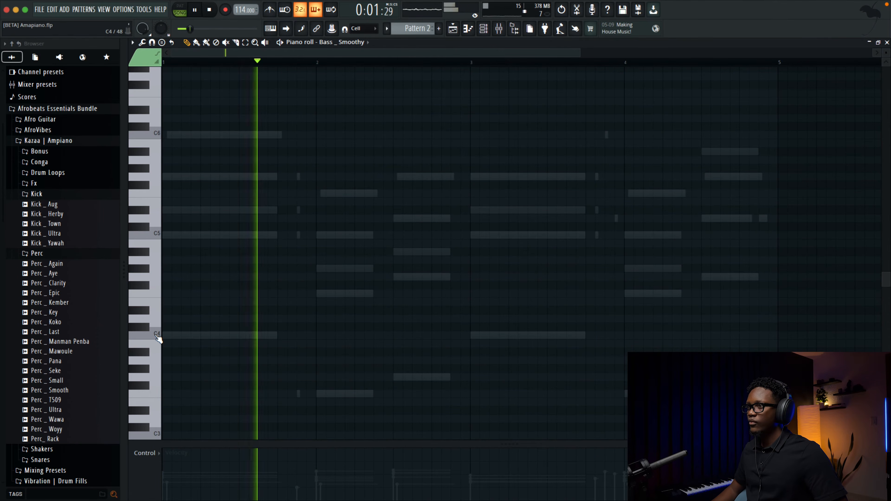
{"action": "key", "text": "space"}
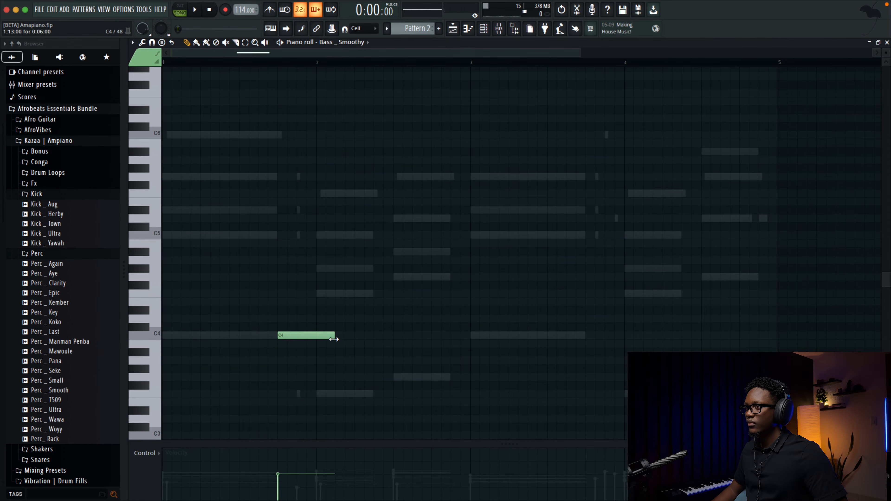
{"action": "key", "text": "space"}
{"action": "left_click_drag", "start_coordinate": [333, 339], "coordinate": [316, 339]}
{"action": "left_click", "coordinate": [334, 394]}
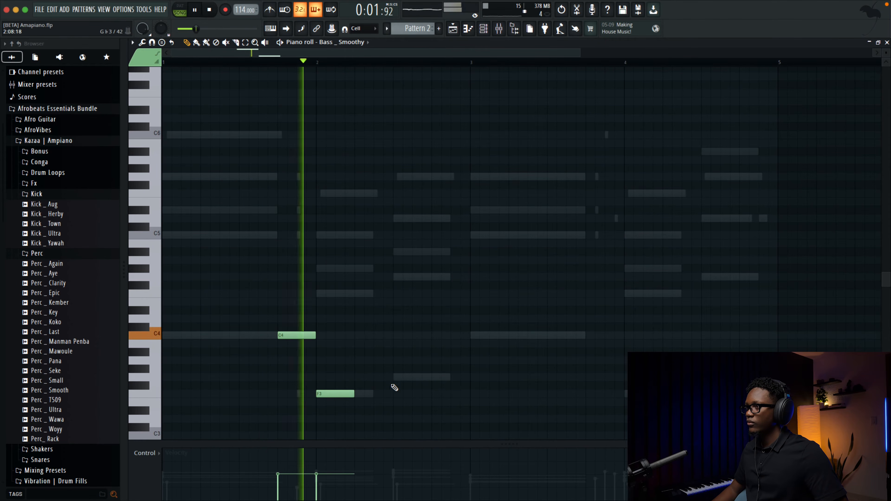
{"action": "left_click", "coordinate": [396, 377]}
{"action": "left_click_drag", "start_coordinate": [355, 394], "coordinate": [470, 378]}
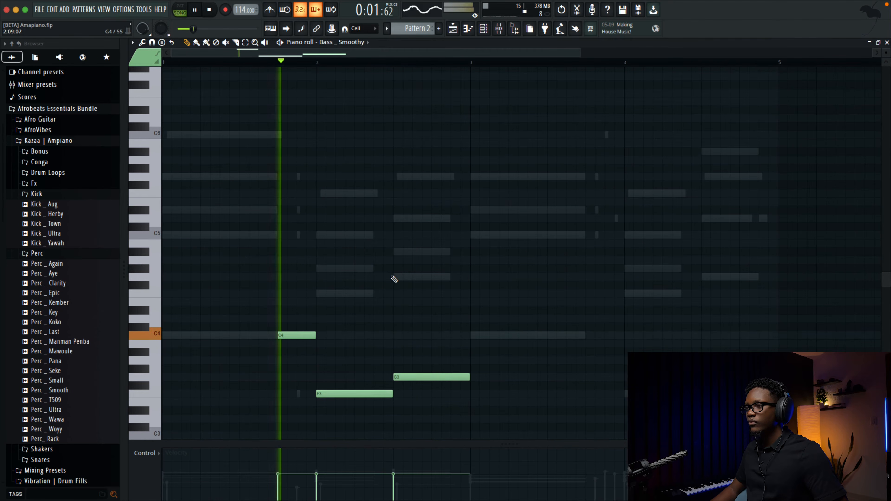
{"action": "scroll", "coordinate": [392, 279], "scroll_direction": "down", "scroll_amount": 3}
{"action": "key", "text": "space"}
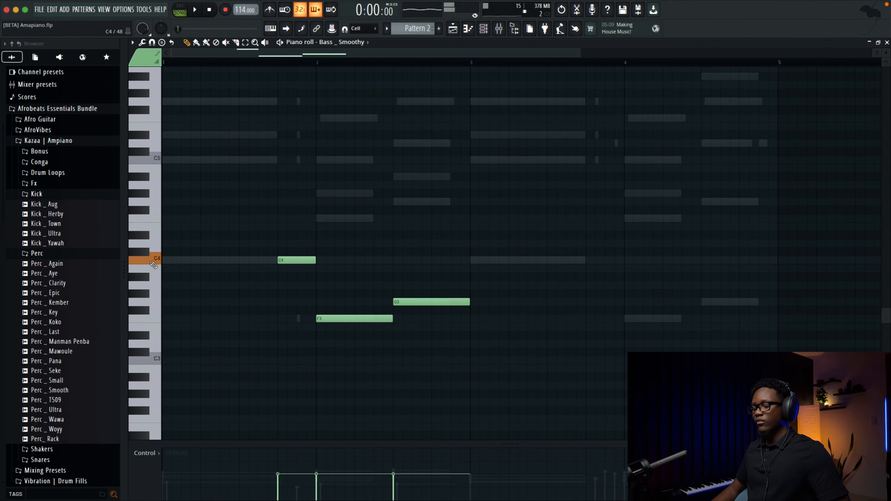
- Lower only the first bass note an octave to C3, keep F3 and G3, and duplicate the phrase into bars 3 and 4
{"action": "key", "text": "super+Down"}
{"action": "key", "text": "space"}
{"action": "left_click_drag", "start_coordinate": [476, 432], "coordinate": [341, 400]}
{"action": "key", "text": "super+Up"}
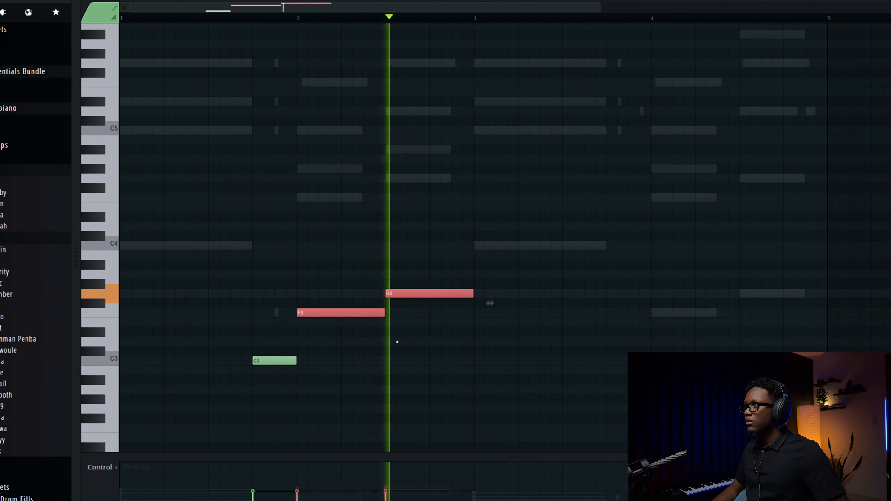
{"action": "key", "text": "ctrl+a"}
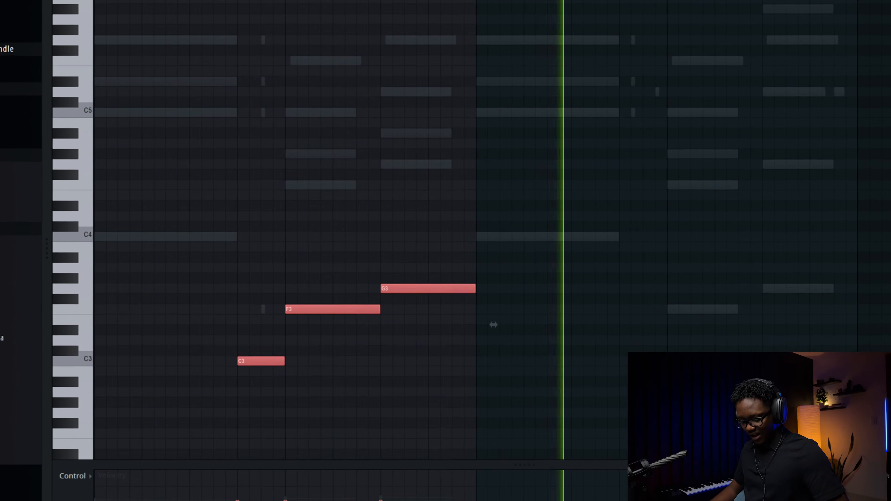
{"action": "key", "text": "ctrl+b"}
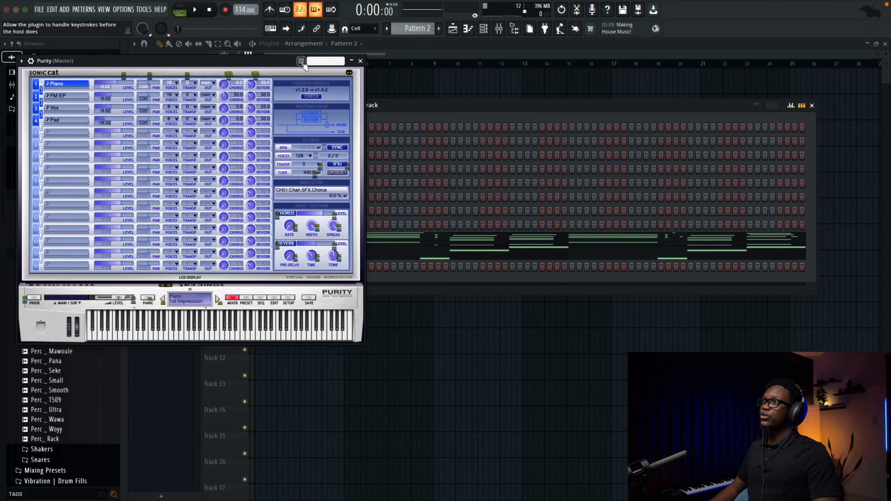
- Open Purity's preset list and load the Tremolo Signal preset from the Slow Synth category
{"action": "right_click", "coordinate": [335, 61]}
{"action": "left_click", "coordinate": [320, 60]}
{"action": "right_click", "coordinate": [320, 59]}
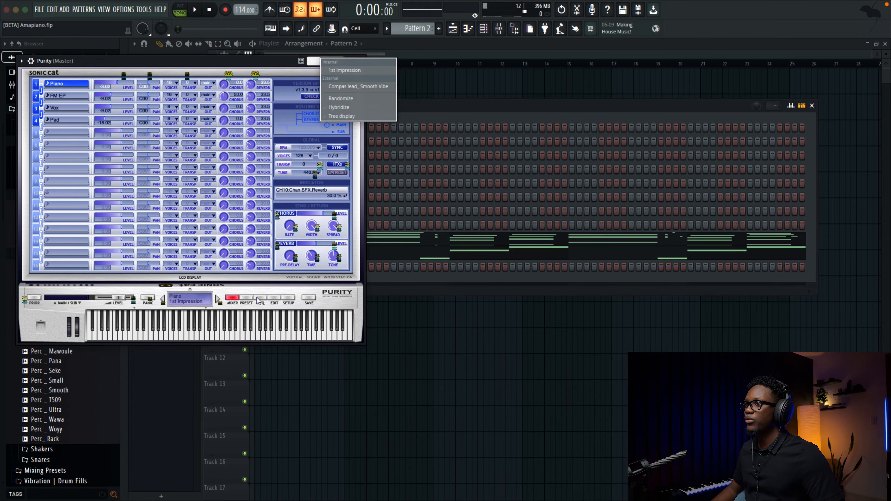
{"action": "left_click", "coordinate": [244, 298]}
{"action": "left_click", "coordinate": [245, 298]}
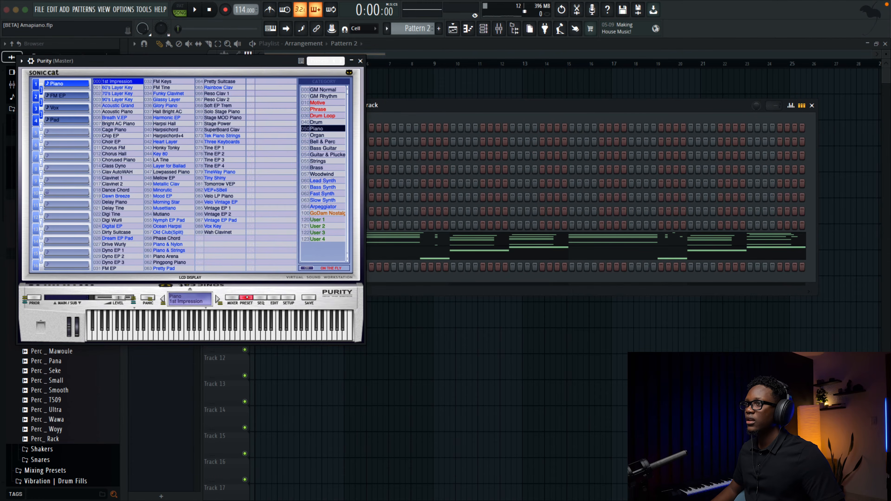
{"action": "left_click", "coordinate": [332, 200]}
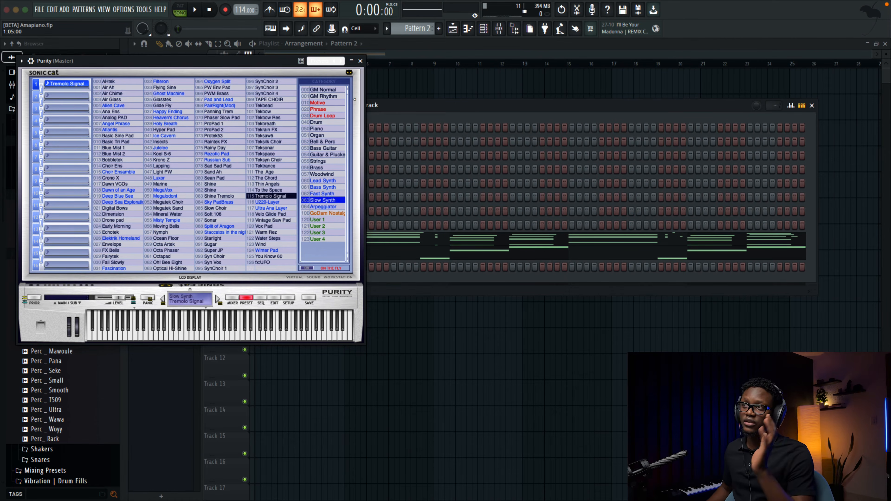
- Draw a C5 note spanning all four bars in Purity's piano roll and adjust the Purity channel's volume during playback
{"action": "left_click", "coordinate": [360, 61]}
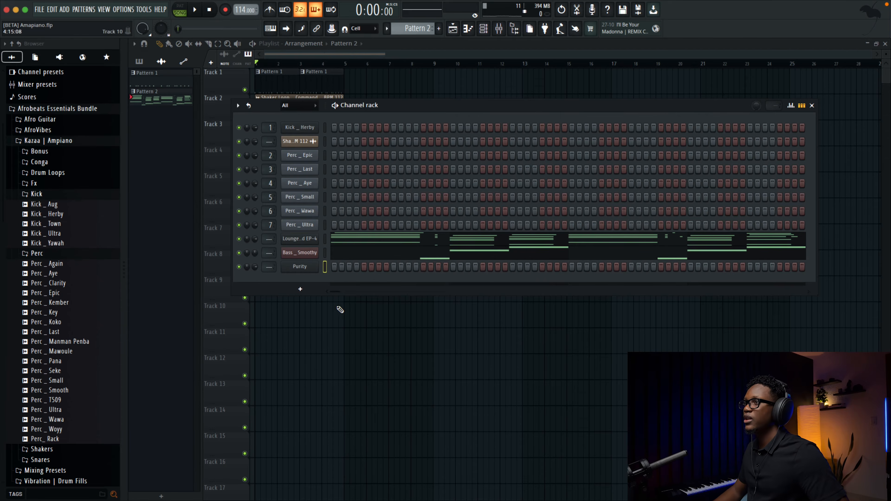
{"action": "right_click", "coordinate": [316, 267]}
{"action": "left_click", "coordinate": [338, 266]}
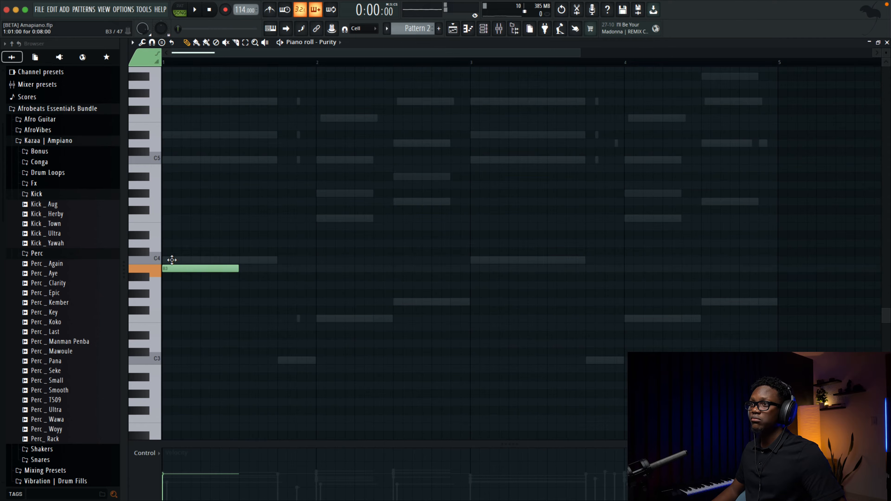
{"action": "left_click_drag", "start_coordinate": [234, 158], "coordinate": [782, 162]}
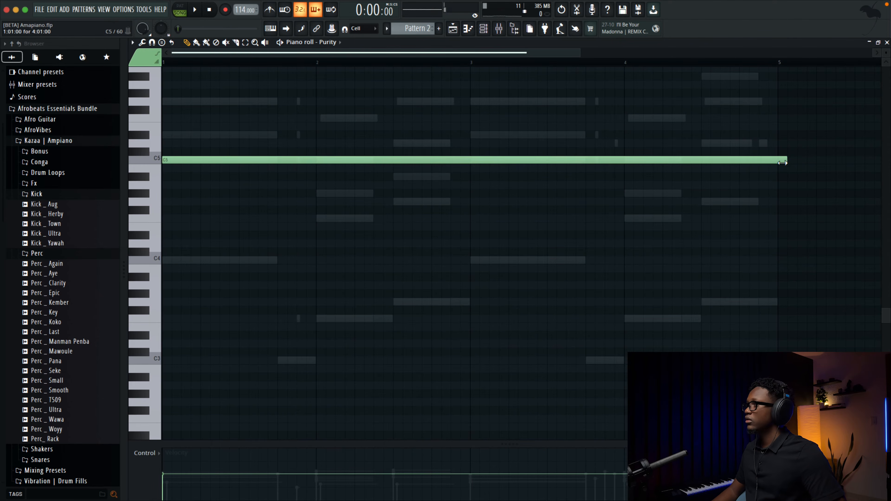
{"action": "key", "text": "space"}
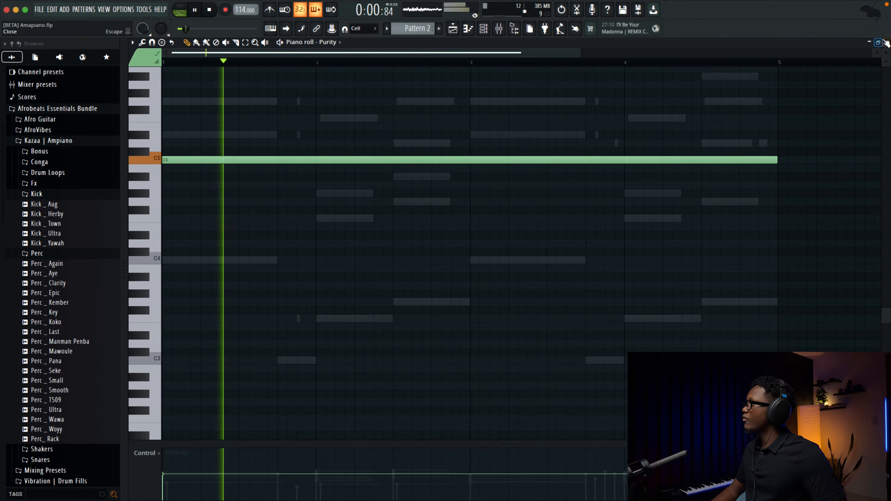
{"action": "key", "text": "F7"}
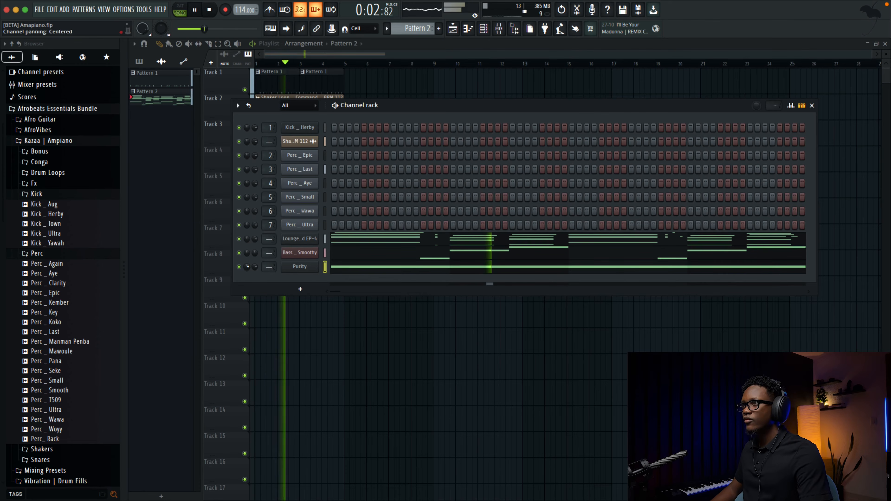
{"action": "left_click_drag", "start_coordinate": [255, 267], "coordinate": [254, 268]}
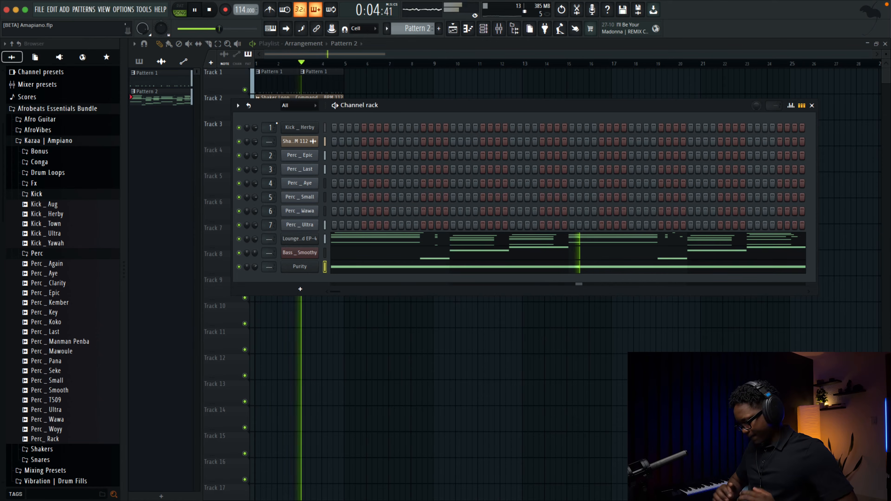
{"action": "key", "text": "space"}
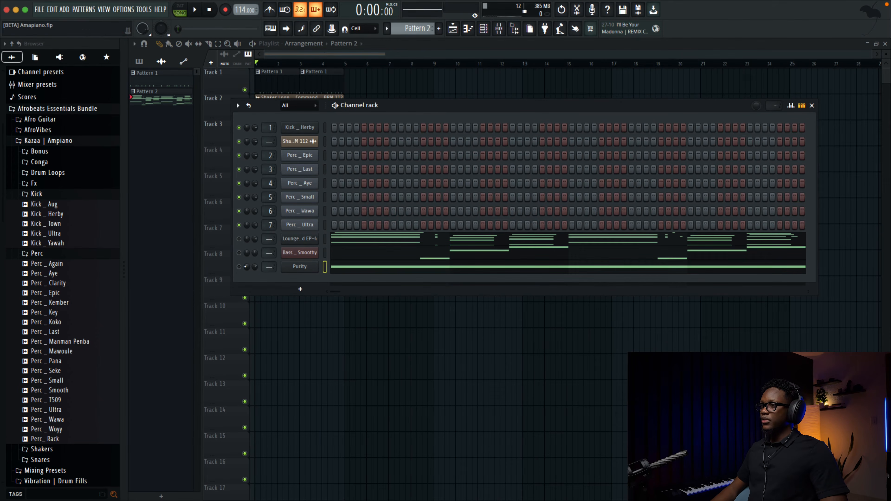
- Audition the pattern against the drums, switching the Purity and Bass _ Smoothy channels back on to hear each layer
{"action": "scroll", "coordinate": [356, 82], "scroll_direction": "down", "scroll_amount": 2}
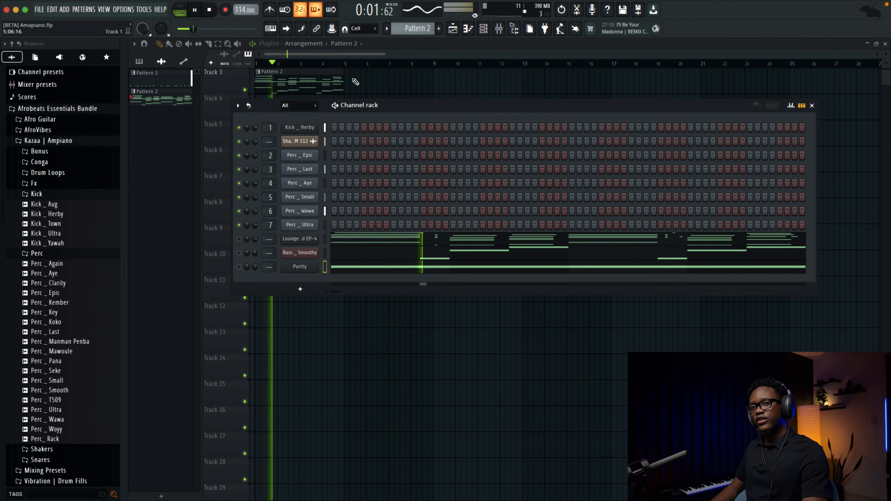
{"action": "scroll", "coordinate": [355, 82], "scroll_direction": "down", "scroll_amount": 1}
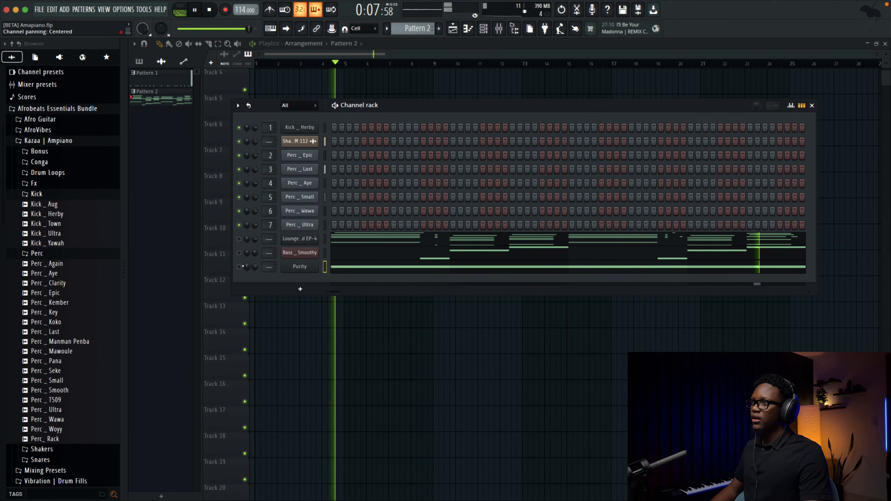
{"action": "left_click", "coordinate": [239, 266]}
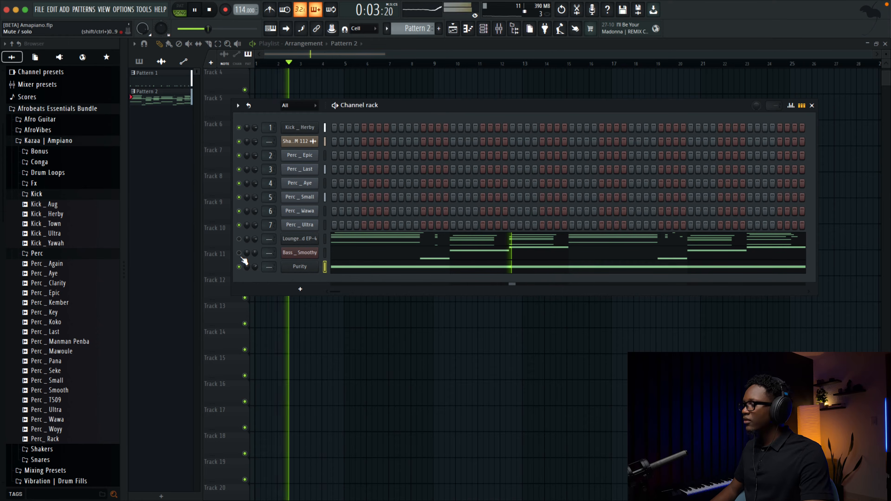
{"action": "key", "text": "space"}
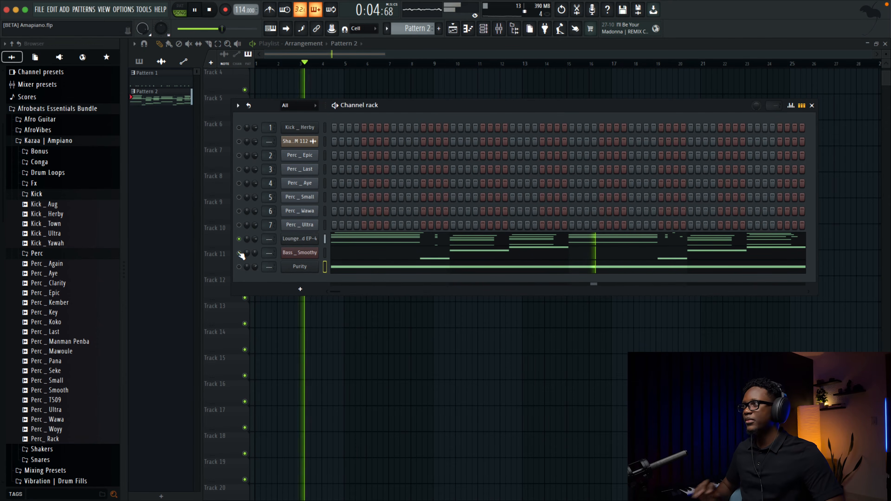
{"action": "left_click", "coordinate": [239, 252]}
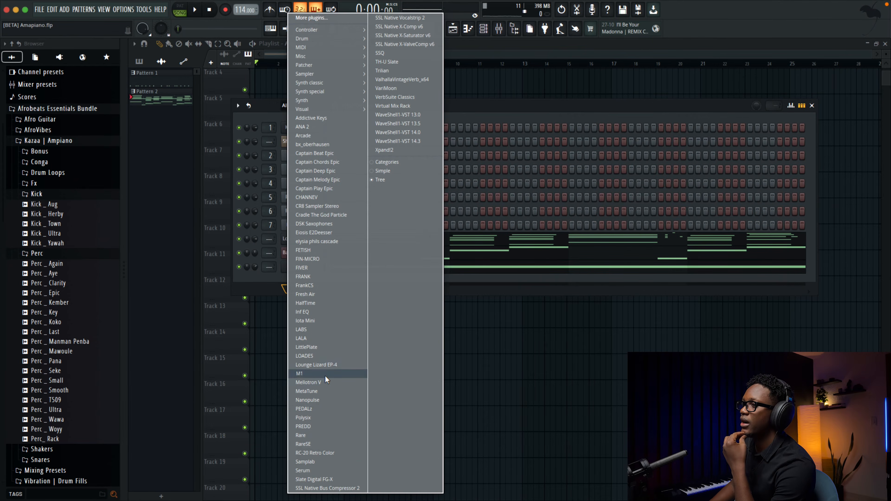
- Add Serum as a new channel, try the Splice preset ELS_Pluck_Hazle and move on to Rhoddy_serum
{"action": "left_click", "coordinate": [321, 471]}
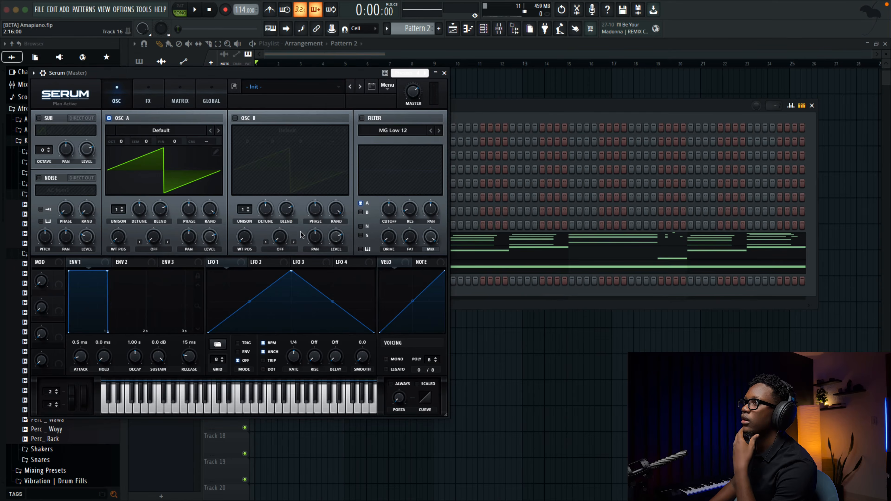
{"action": "left_click", "coordinate": [280, 89]}
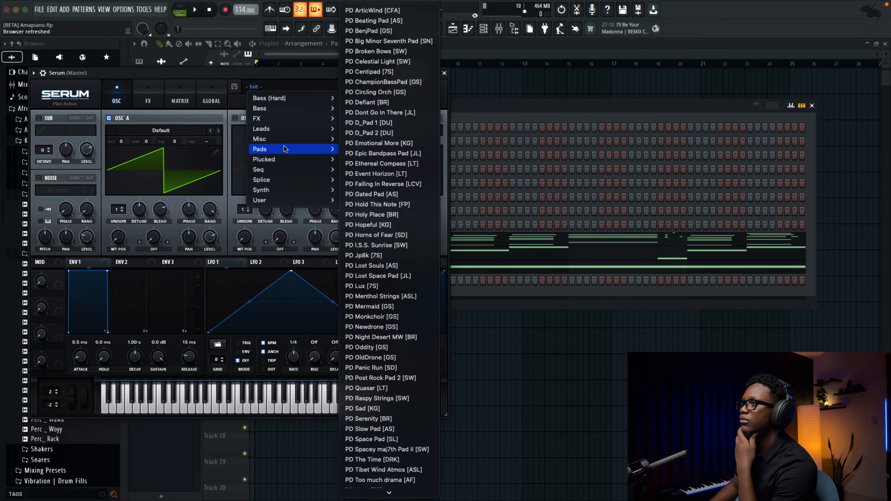
{"action": "mouse_move", "coordinate": [266, 183]}
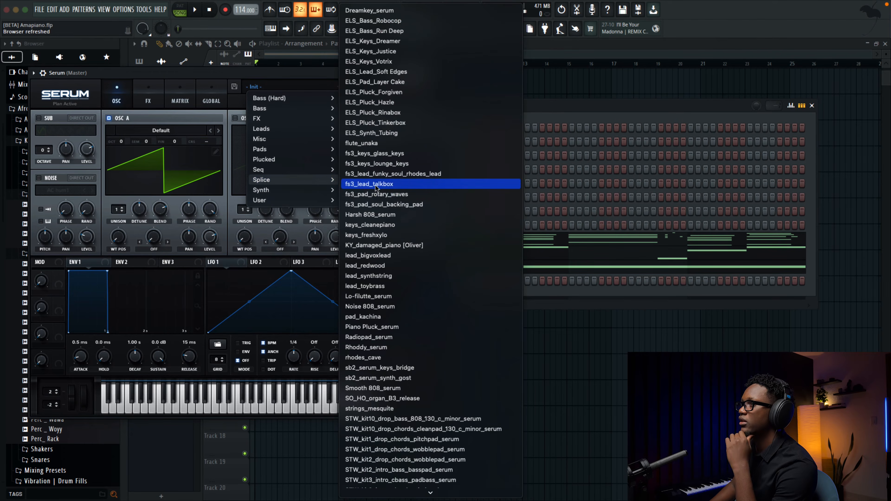
{"action": "left_click", "coordinate": [380, 103]}
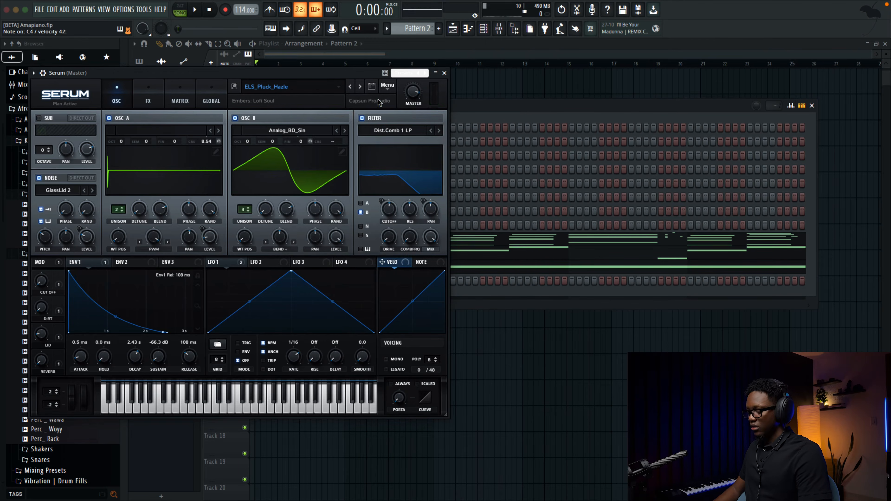
{"action": "left_click", "coordinate": [359, 87]}
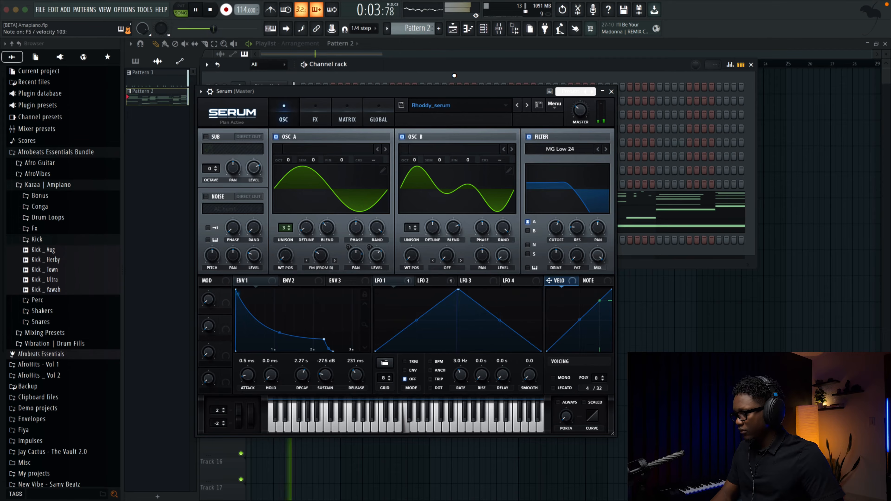
{"action": "key", "text": "space"}
{"action": "left_click", "coordinate": [612, 92]}
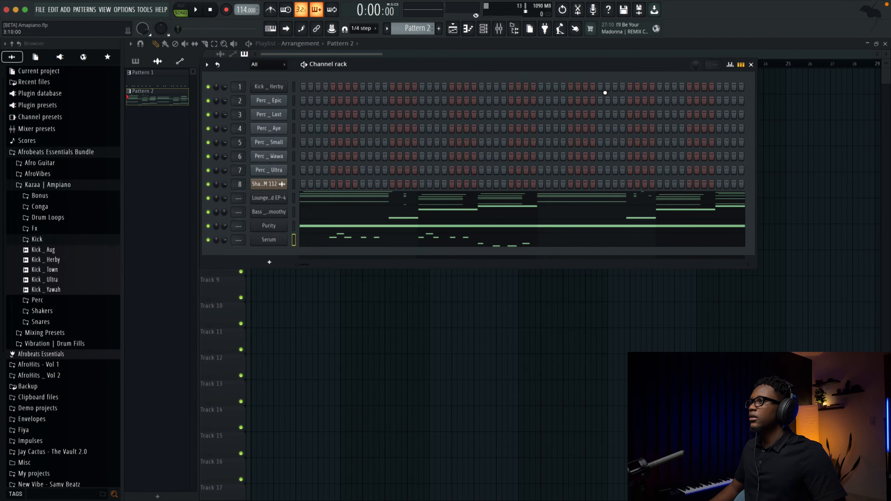
- Open the Serum channel's piano roll and play back the melody in bars 1 and 2
{"action": "key", "text": "space"}
{"action": "left_click", "coordinate": [397, 246]}
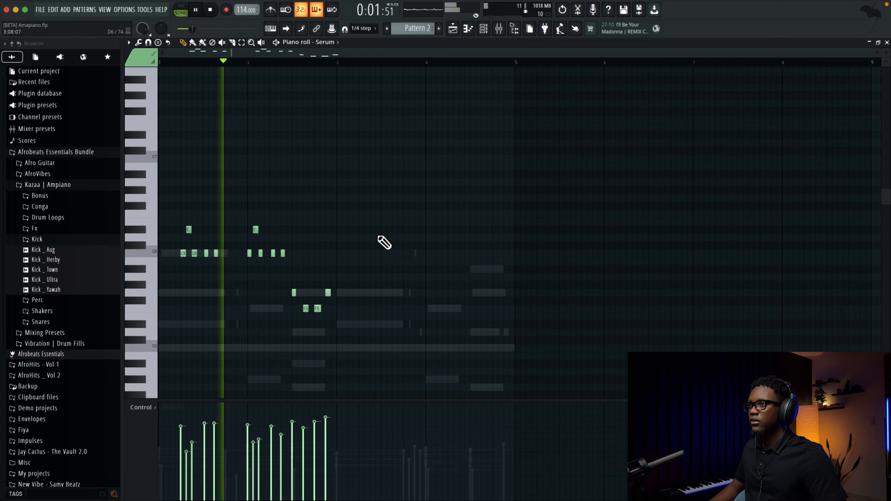
{"action": "scroll", "coordinate": [724, 72], "scroll_direction": "up", "scroll_amount": 4}
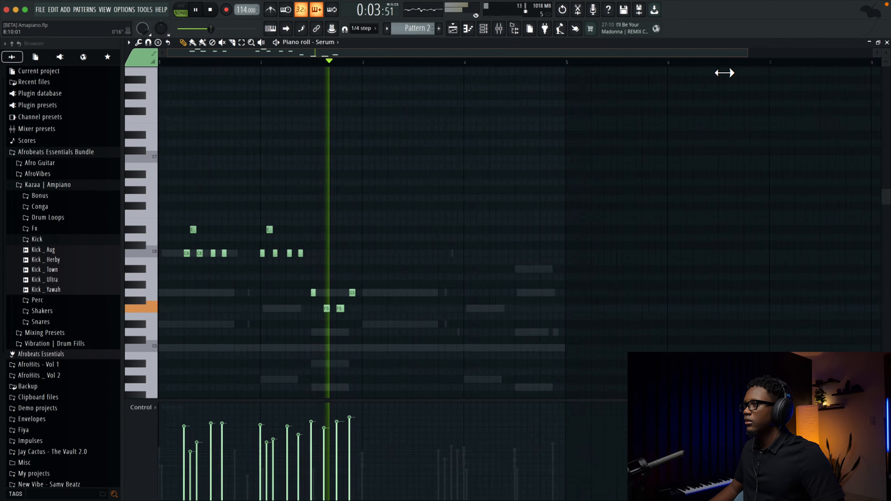
{"action": "scroll", "coordinate": [246, 316], "scroll_direction": "up", "scroll_amount": 1}
{"action": "key", "text": "space"}
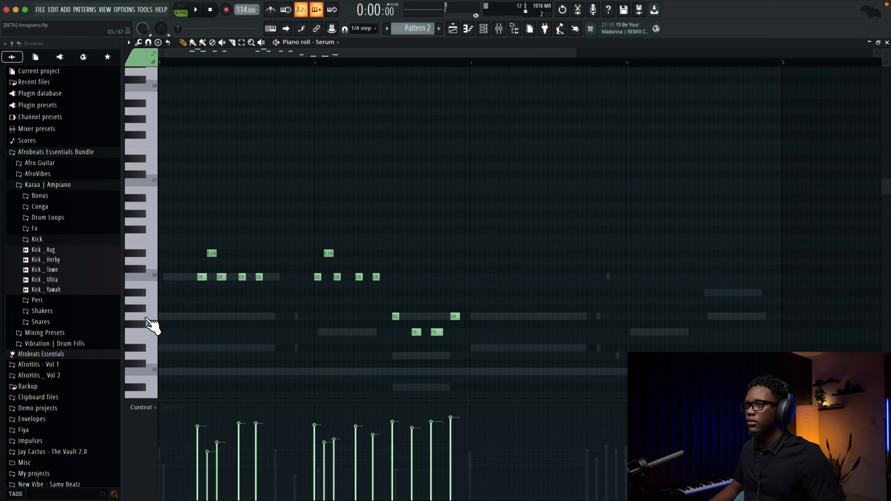
{"action": "key", "text": "space"}
{"action": "scroll", "coordinate": [533, 160], "scroll_direction": "down", "scroll_amount": 2}
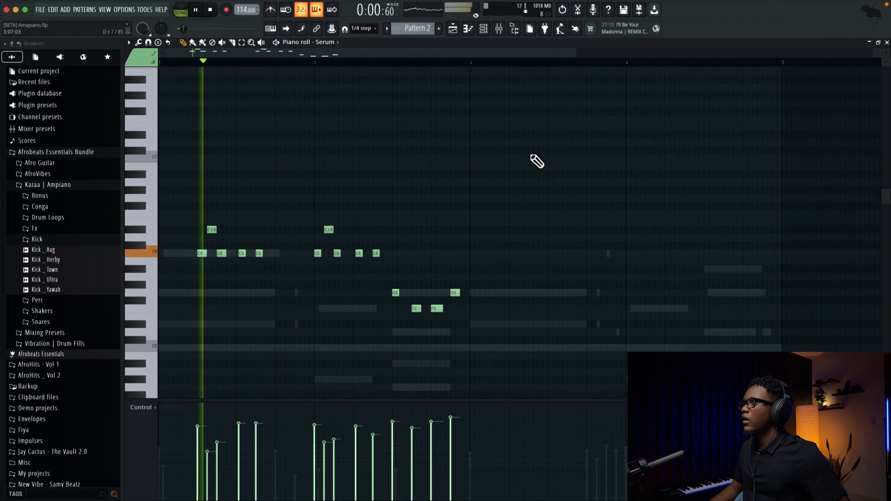
- Set the snap to Cell, select Serum's two-bar melody and duplicate it into bars 3 and 4
{"action": "left_click_drag", "start_coordinate": [474, 63], "coordinate": [175, 95]}
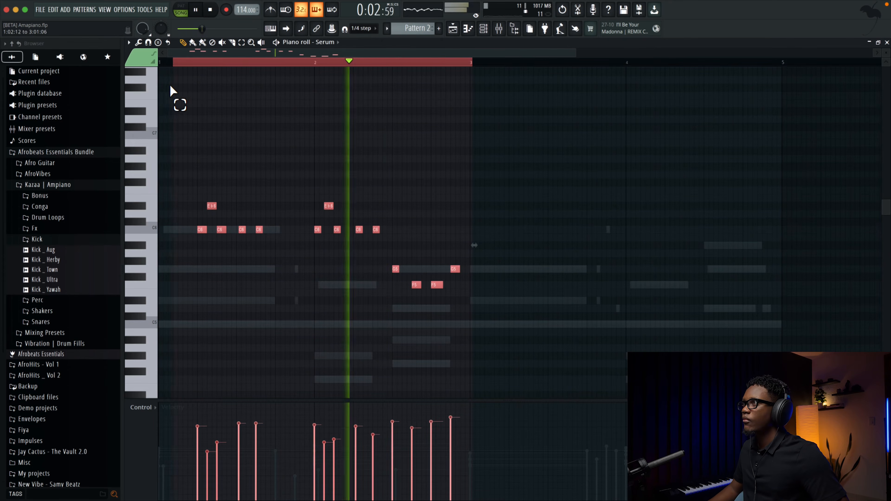
{"action": "left_click", "coordinate": [351, 31]}
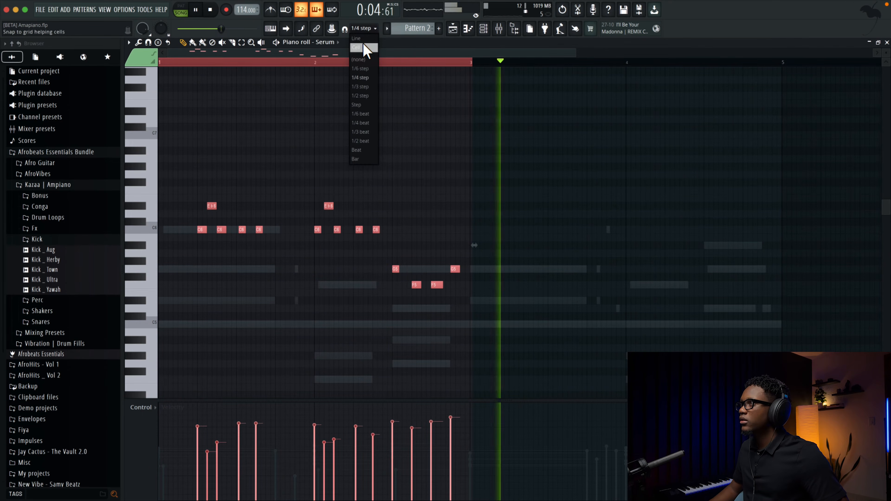
{"action": "left_click", "coordinate": [364, 51]}
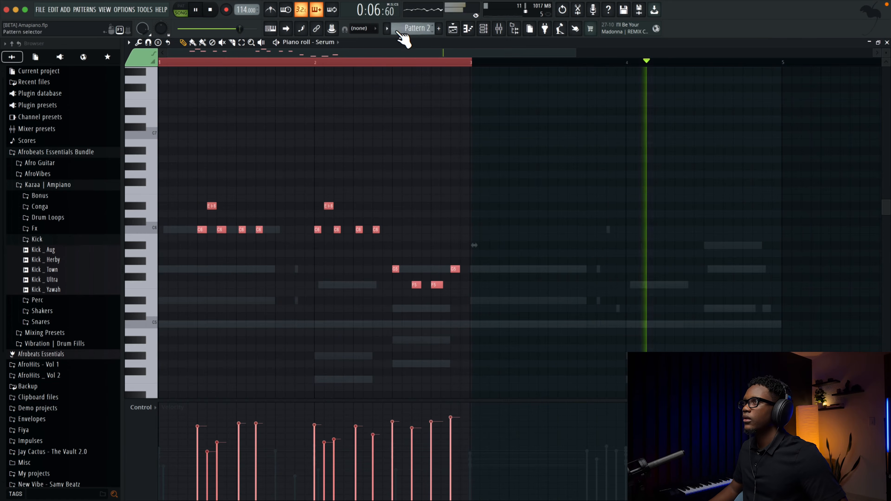
{"action": "key", "text": "space"}
{"action": "left_click", "coordinate": [368, 29]}
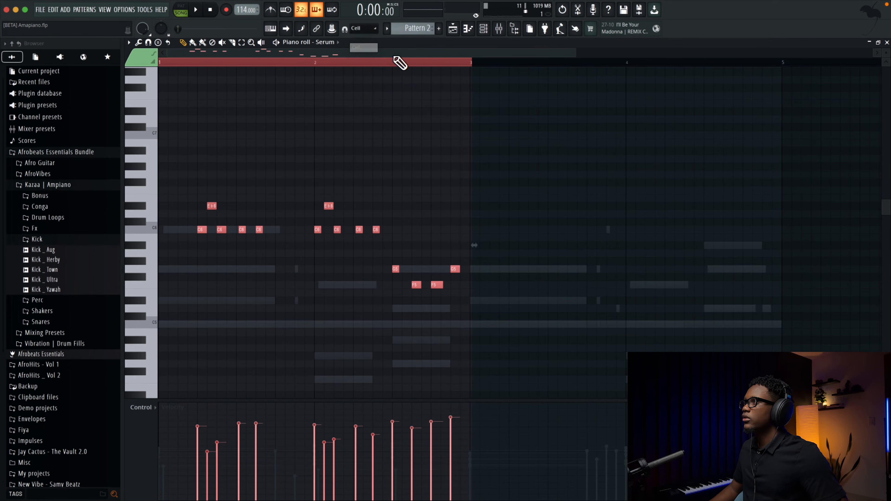
{"action": "left_click_drag", "start_coordinate": [474, 66], "coordinate": [470, 65]}
{"action": "key", "text": "ctrl+b"}
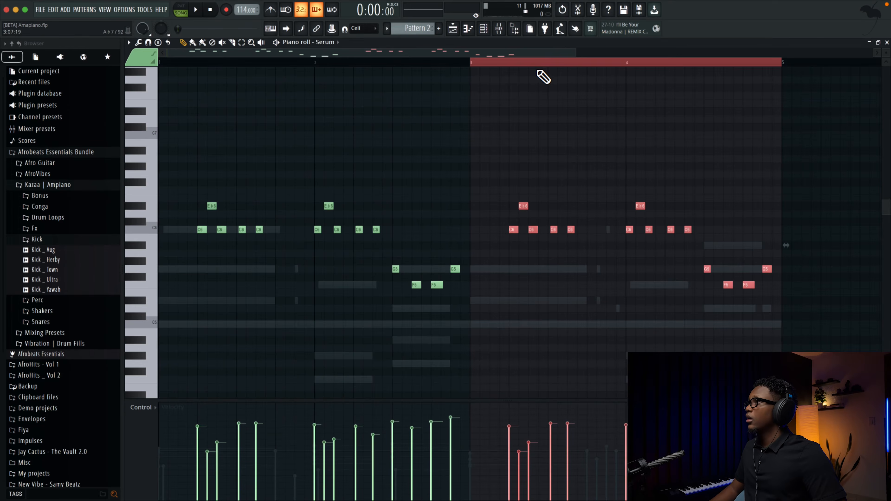
{"action": "left_click", "coordinate": [887, 43]}
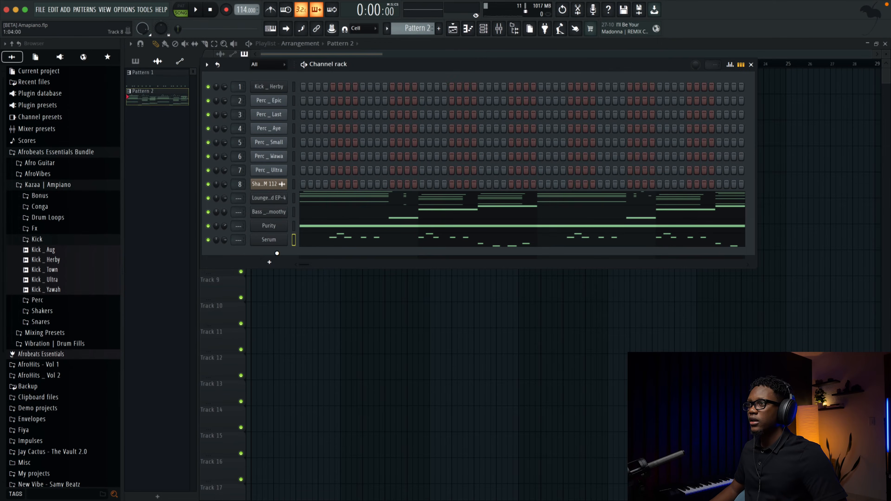
- Add Arcade as a new channel
{"action": "left_click", "coordinate": [269, 262]}
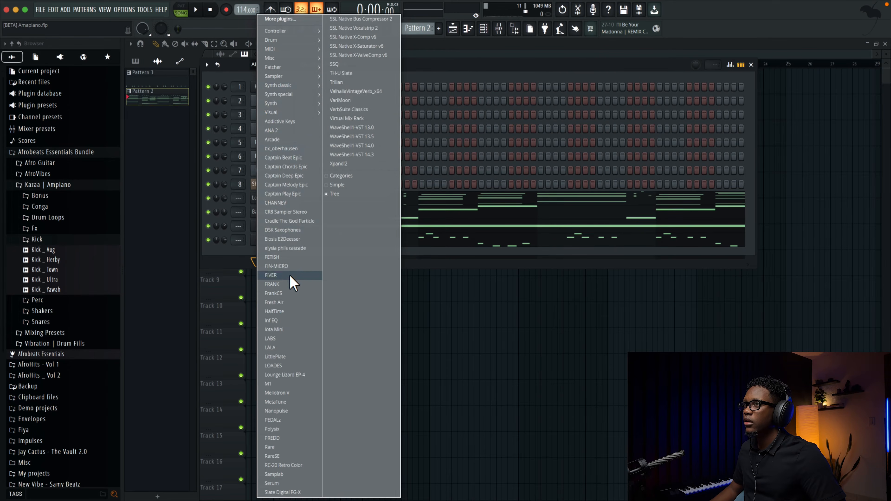
{"action": "left_click", "coordinate": [277, 140]}
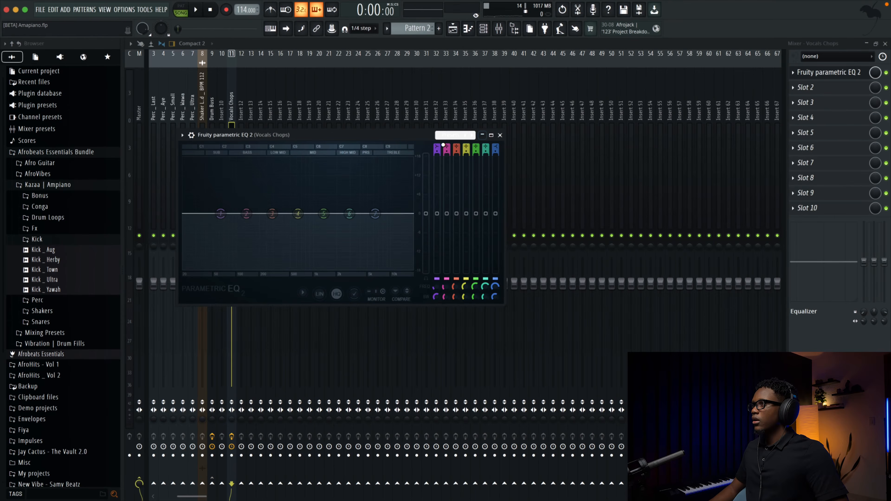
- Shape the Vocals Chops EQ into a band-pass, raising the low cut and bringing the high cut down to about 1.8 kHz
{"action": "left_click", "coordinate": [472, 135]}
{"action": "left_click", "coordinate": [502, 167]}
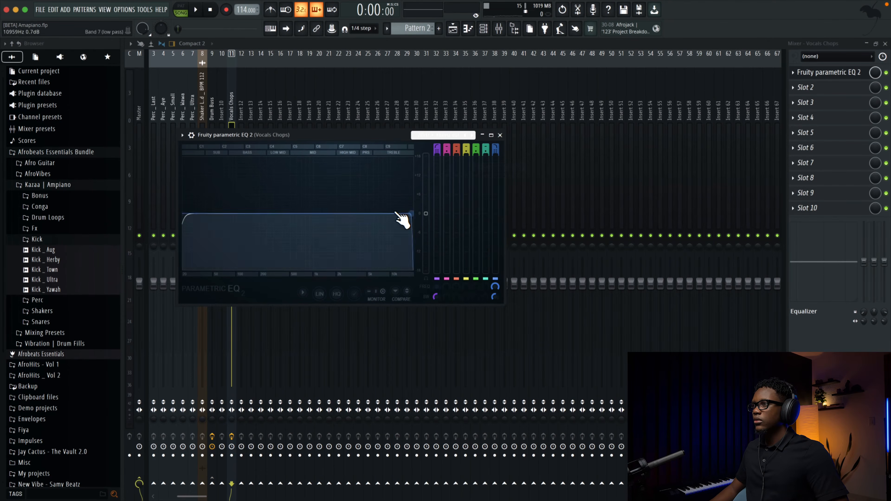
{"action": "left_click_drag", "start_coordinate": [411, 213], "coordinate": [318, 213]}
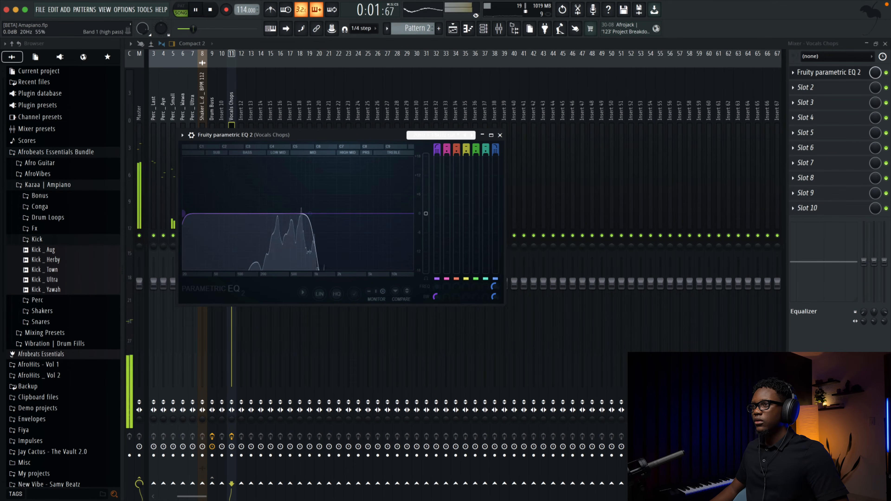
{"action": "left_click_drag", "start_coordinate": [184, 213], "coordinate": [269, 214]}
{"action": "key", "text": "space"}
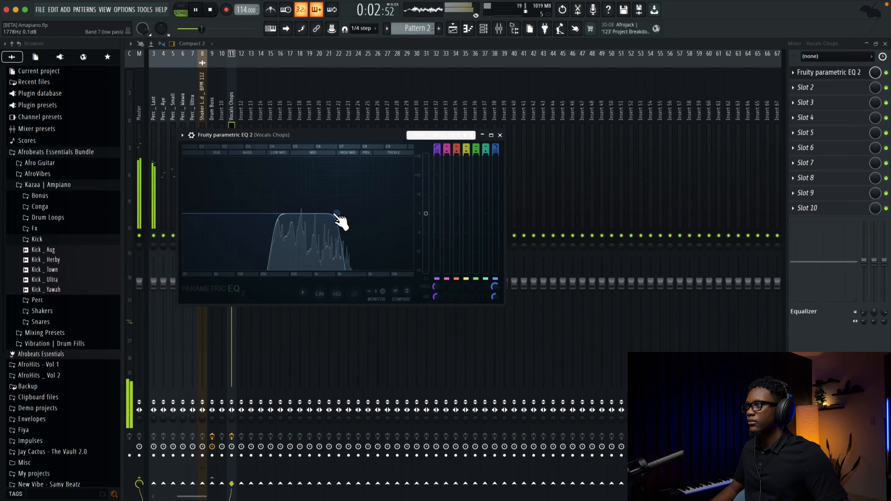
{"action": "left_click", "coordinate": [500, 135]}
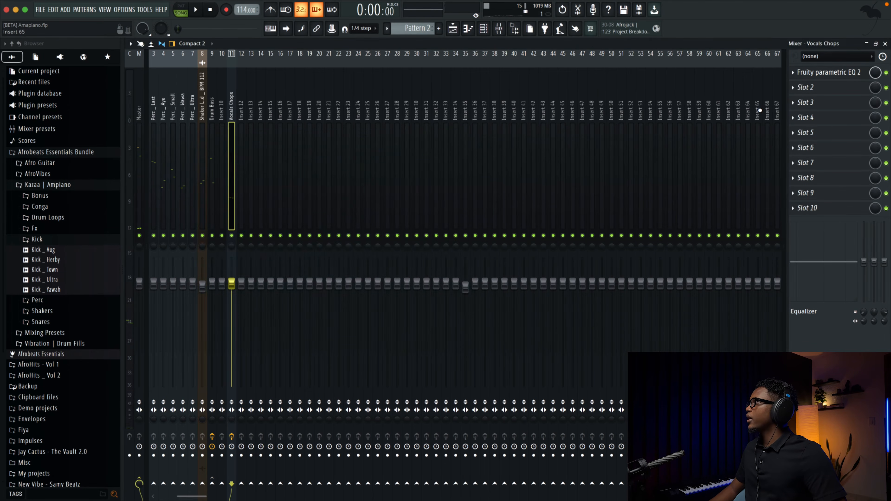
- Load Fruity Convolver into slot 2 of the Vocals Chops insert, audition the reverb and close its window
{"action": "left_click", "coordinate": [796, 91]}
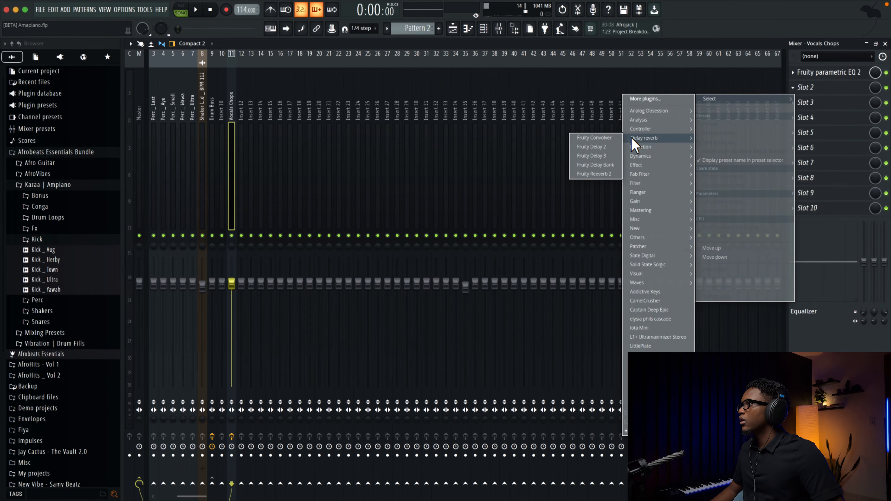
{"action": "left_click", "coordinate": [611, 138]}
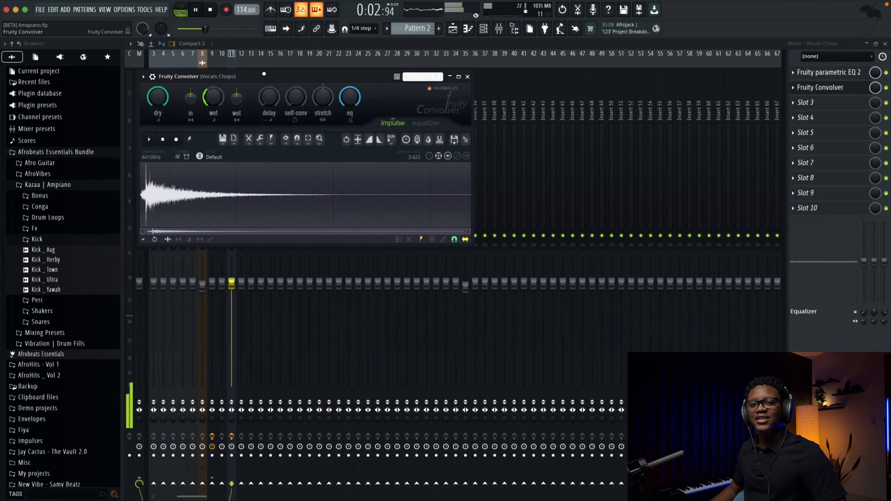
{"action": "left_click", "coordinate": [468, 77]}
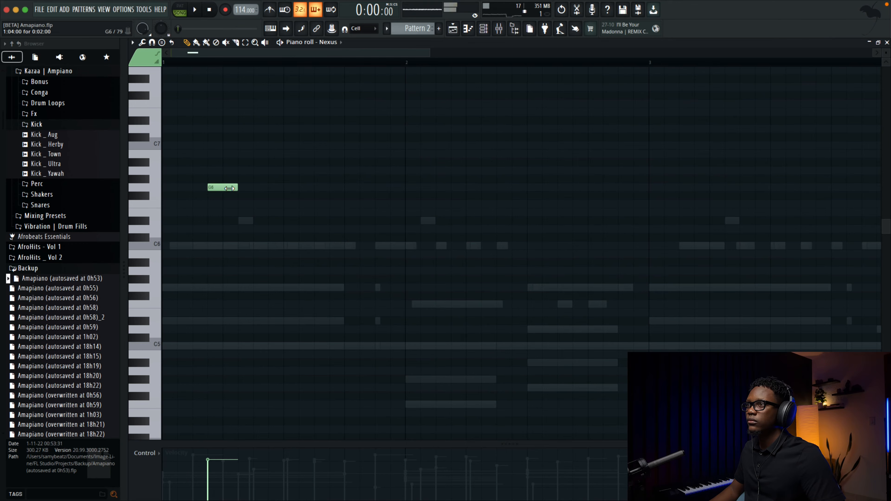
- Enter short G6 and E♭6 notes and a longer D6 in bar 1 of Nexus, and shift all three one step later
{"action": "key", "text": "space"}
{"action": "key", "text": "space"}
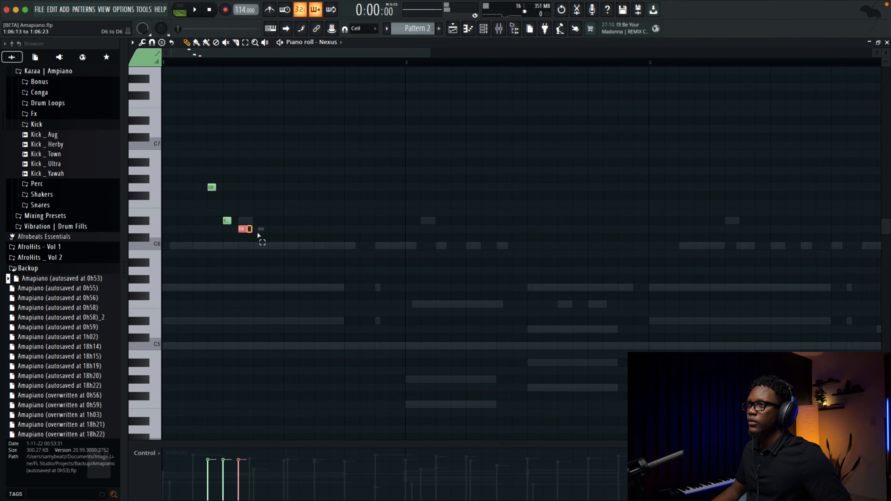
{"action": "key", "text": "space"}
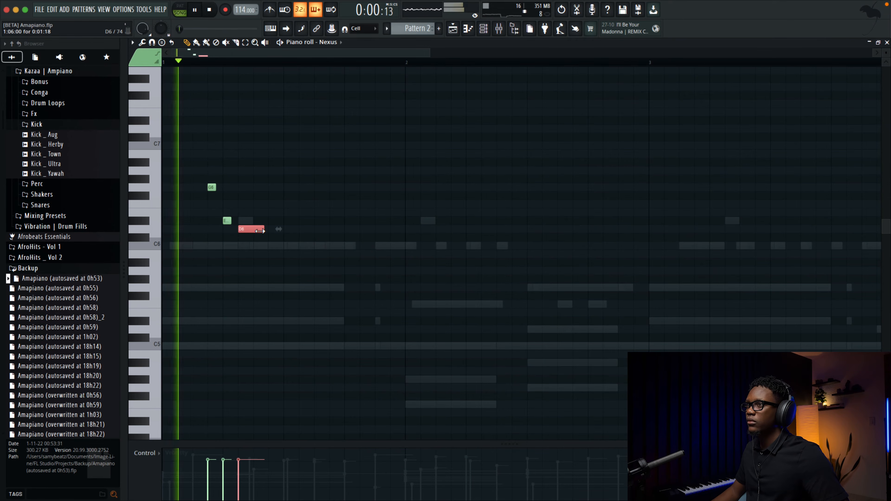
{"action": "key", "text": "space"}
{"action": "left_click_drag", "start_coordinate": [267, 259], "coordinate": [195, 183]}
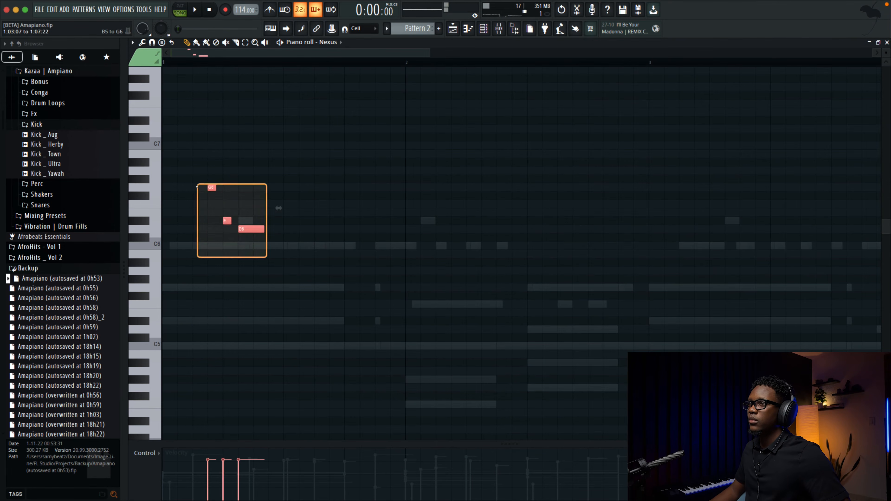
{"action": "left_click_drag", "start_coordinate": [253, 235], "coordinate": [268, 234]}
{"action": "key", "text": "space"}
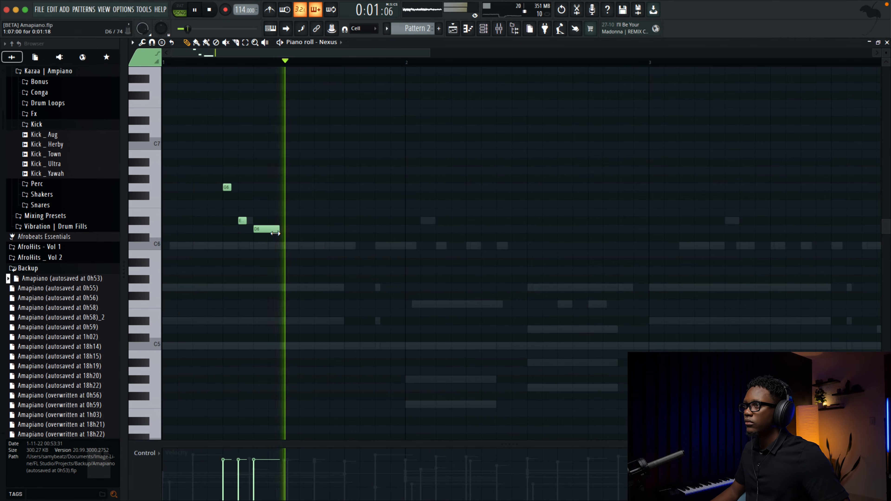
{"action": "key", "text": "space"}
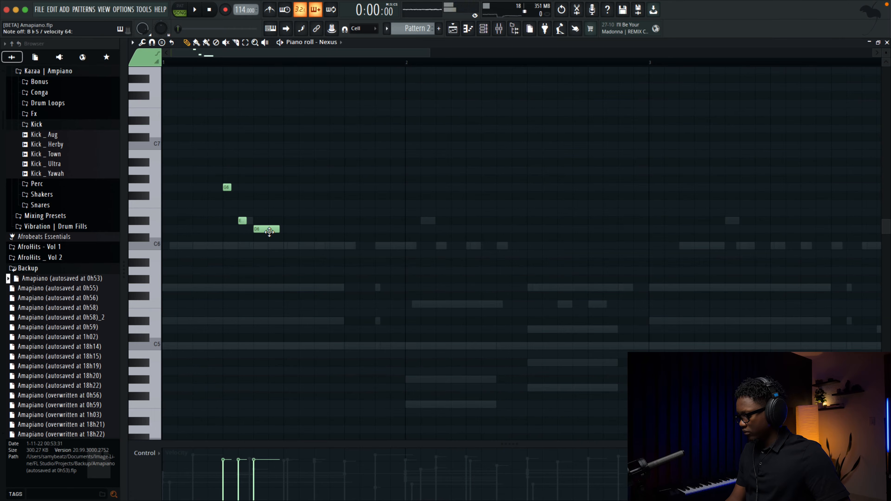
- Try out melody notes over playback and record G5, G5 and C6 in bar 1 and G6 and D6 in bar 2 of Nexus
{"action": "key", "text": "space"}
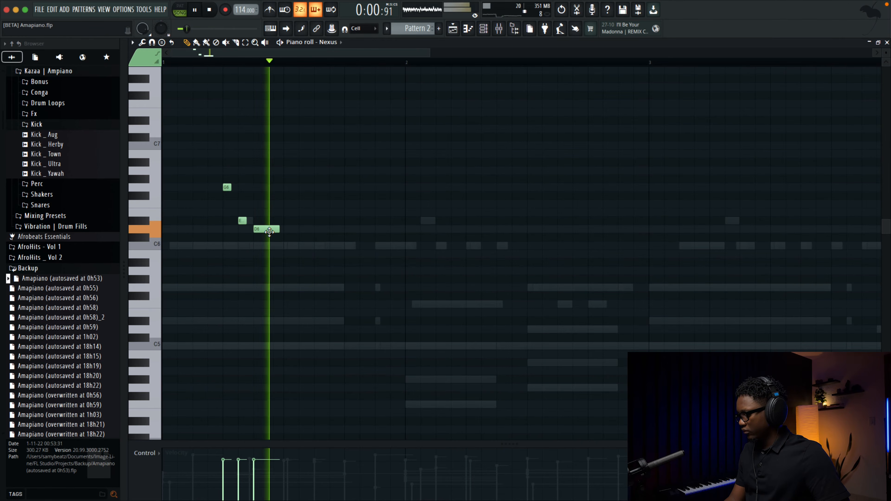
{"action": "key", "text": "space"}
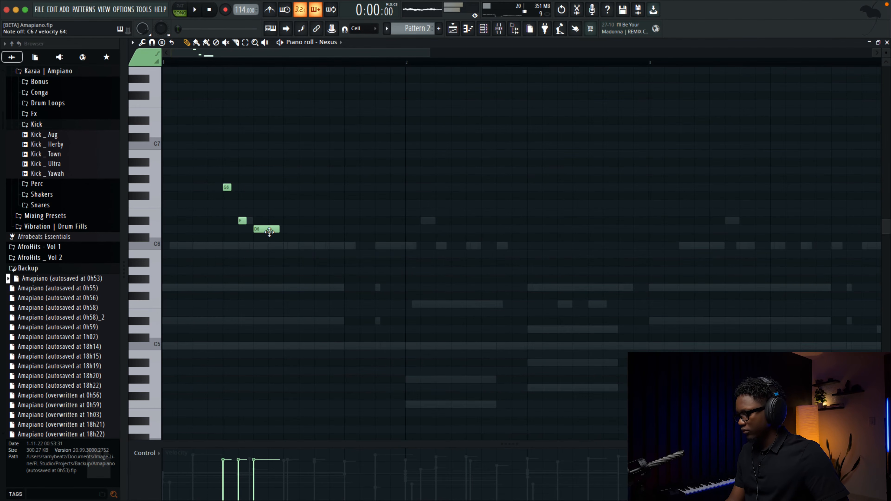
{"action": "key", "text": "space"}
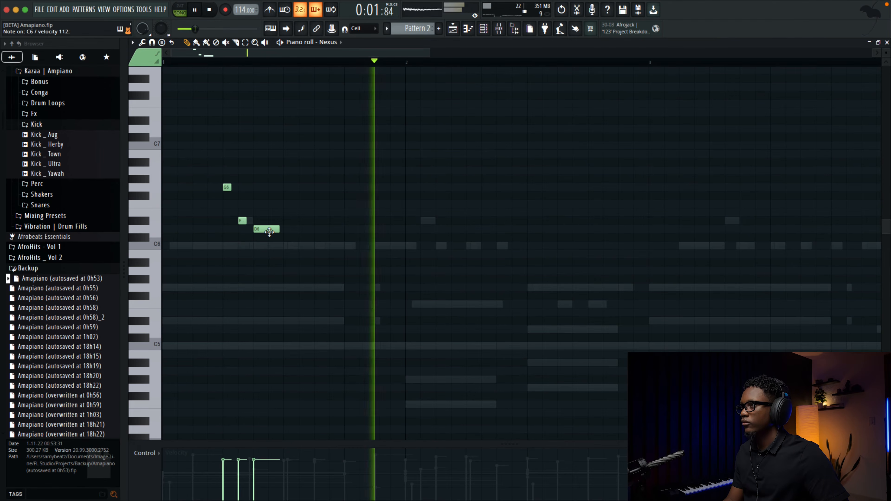
{"action": "key", "text": "space"}
{"action": "key", "text": "super+z"}
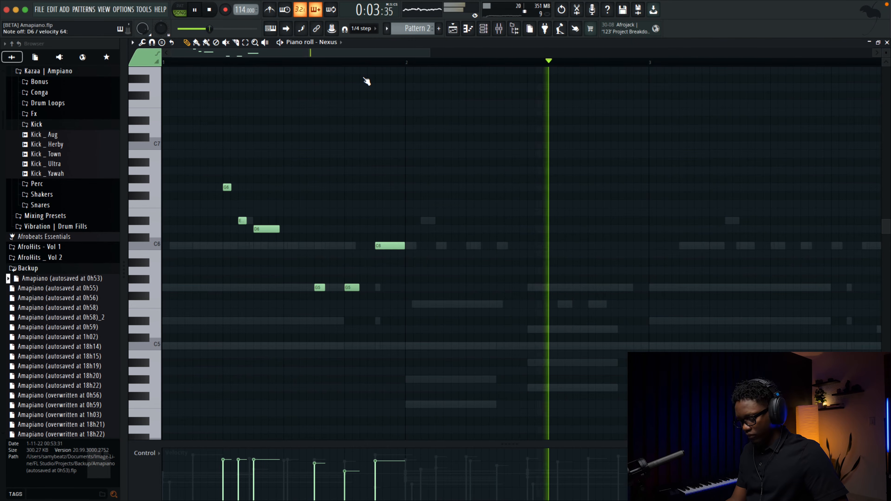
{"action": "key", "text": "space"}
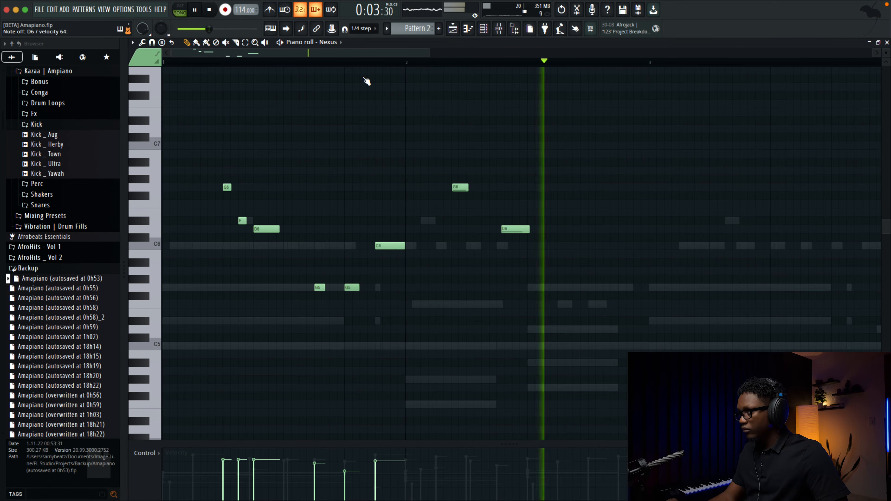
{"action": "key", "text": "space"}
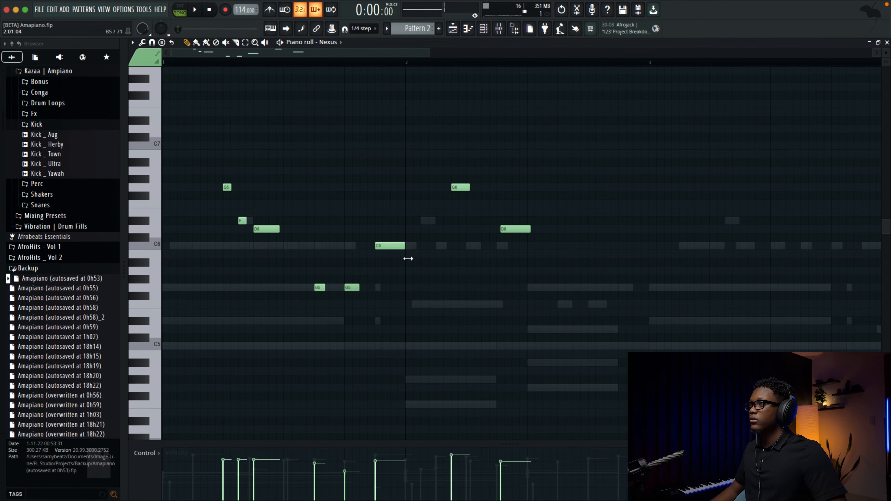
- Add a C6 note at the end of bar 2, set its velocity to about 62%, and nudge bar 2's D6 slightly earlier
{"action": "key", "text": "space"}
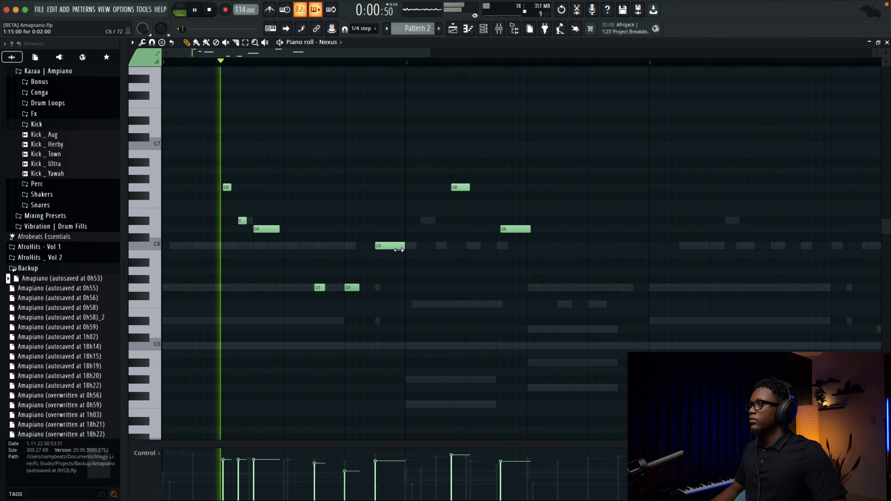
{"action": "left_click", "coordinate": [621, 246]}
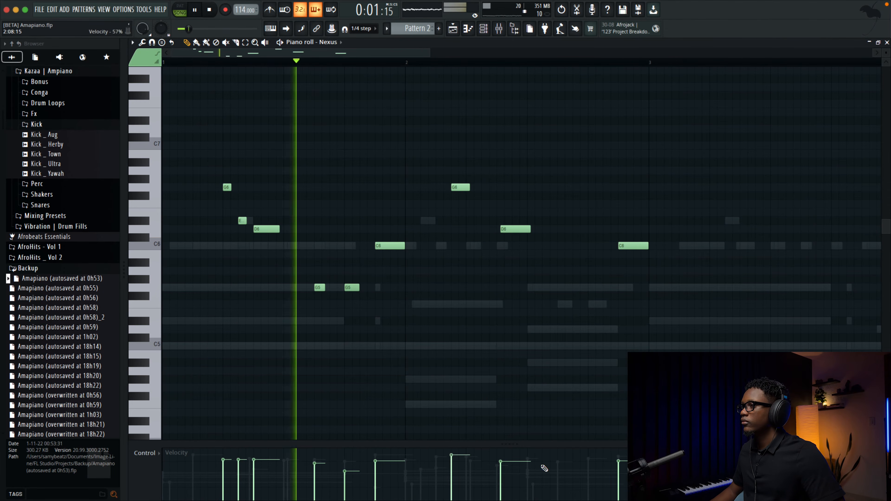
{"action": "left_click", "coordinate": [621, 469]}
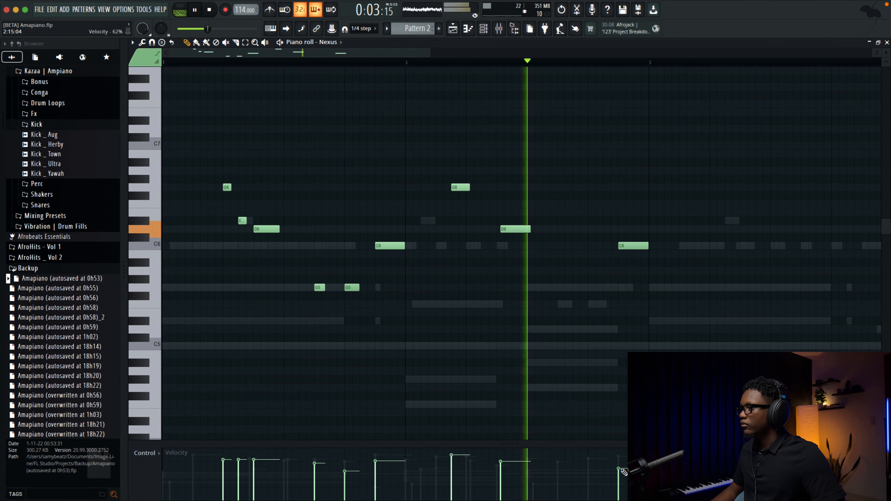
{"action": "key", "text": "space"}
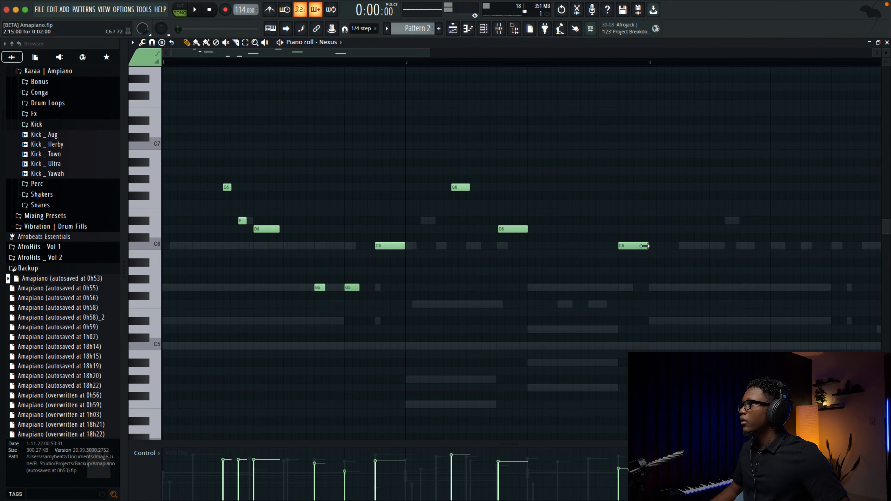
- Select the two-bar Nexus melody, duplicate it into bars 3 and 4, and close the piano roll
{"action": "key", "text": "space"}
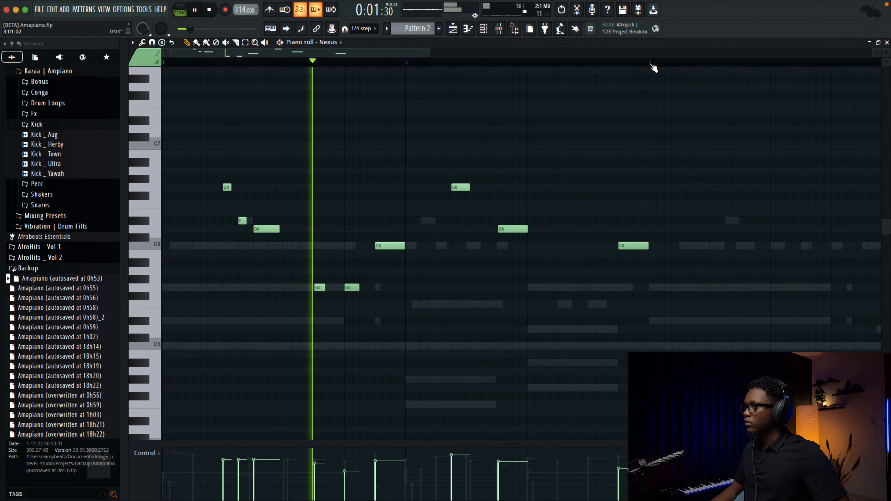
{"action": "left_click_drag", "start_coordinate": [650, 64], "coordinate": [165, 63]}
{"action": "key", "text": "super+b"}
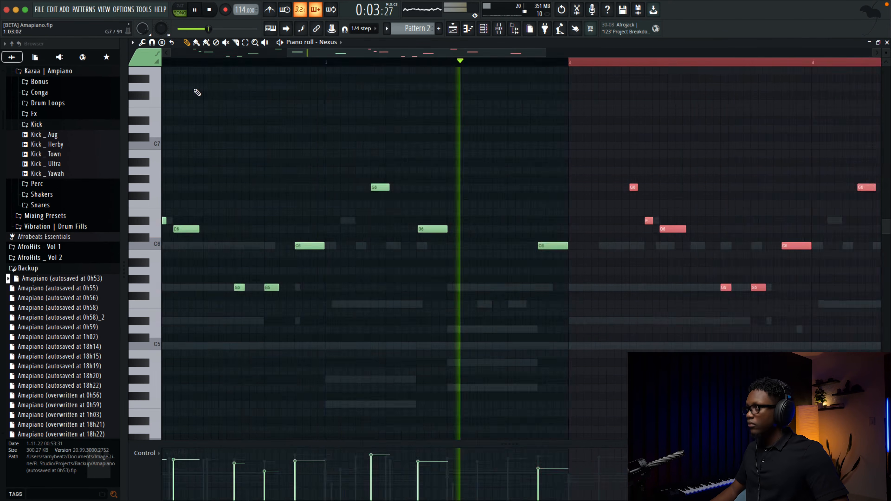
{"action": "left_click", "coordinate": [887, 42]}
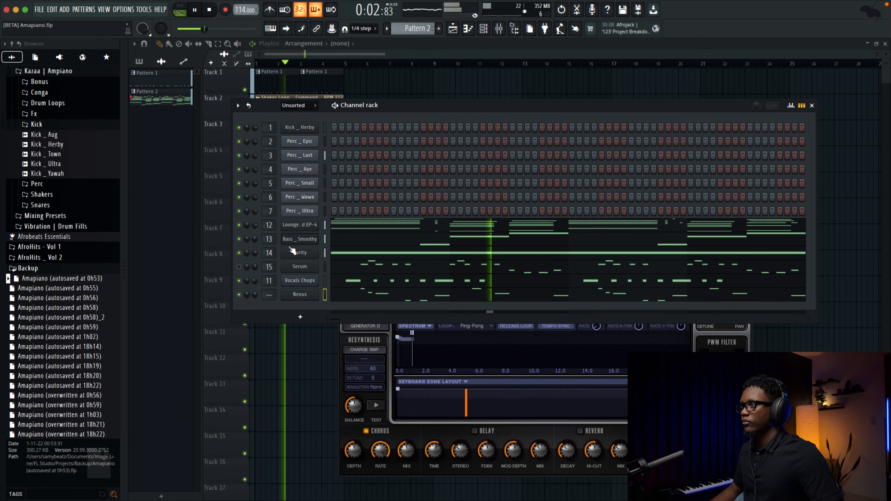
- Transpose both G3 notes of the Bass _ Smoothy channel down an octave to G2 and play back the bass line
{"action": "key", "text": "space"}
{"action": "left_click", "coordinate": [448, 241]}
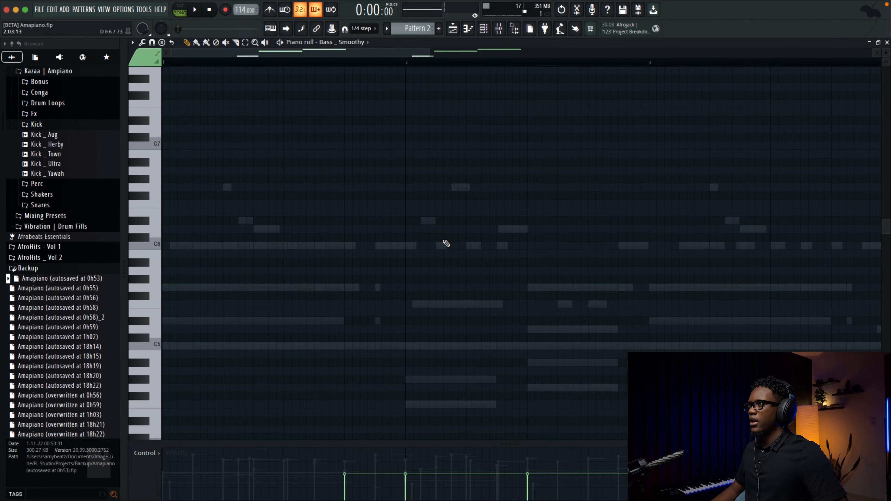
{"action": "scroll", "coordinate": [413, 153], "scroll_direction": "down", "scroll_amount": 10}
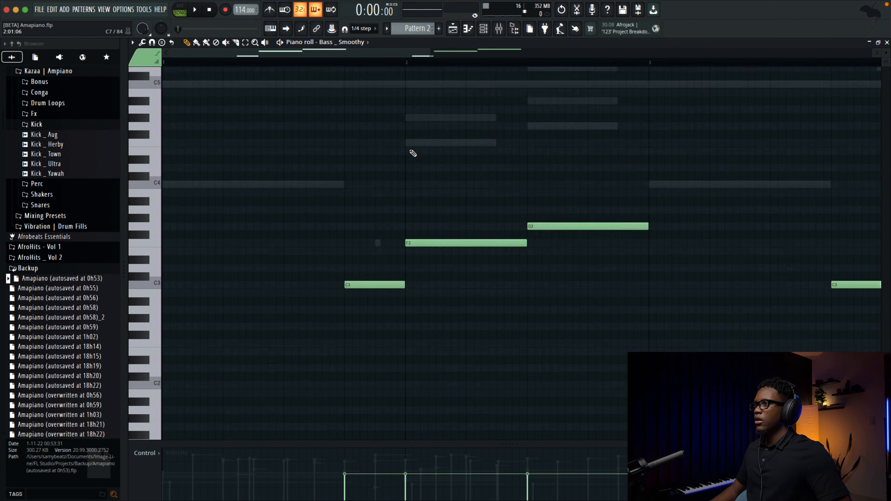
{"action": "scroll", "coordinate": [360, 114], "scroll_direction": "up", "scroll_amount": 2}
{"action": "left_click_drag", "start_coordinate": [430, 55], "coordinate": [617, 57]}
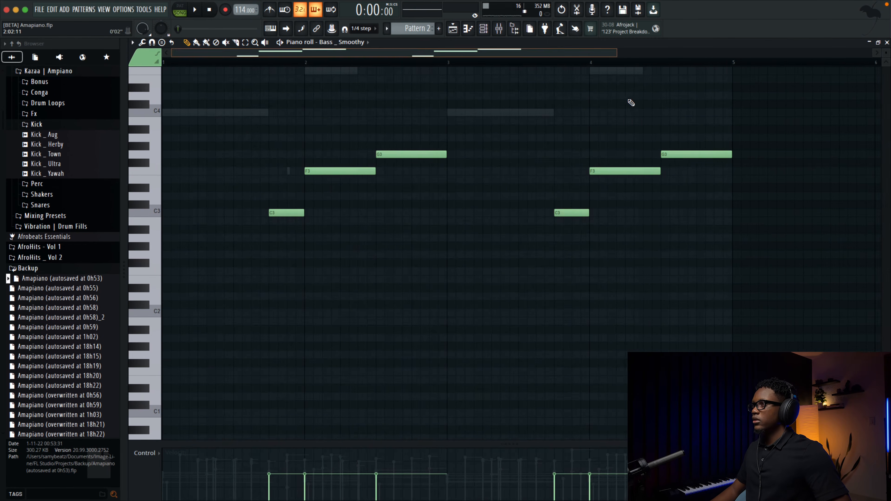
{"action": "left_click_drag", "start_coordinate": [470, 198], "coordinate": [444, 121]}
{"action": "left_click_drag", "start_coordinate": [746, 177], "coordinate": [693, 135]}
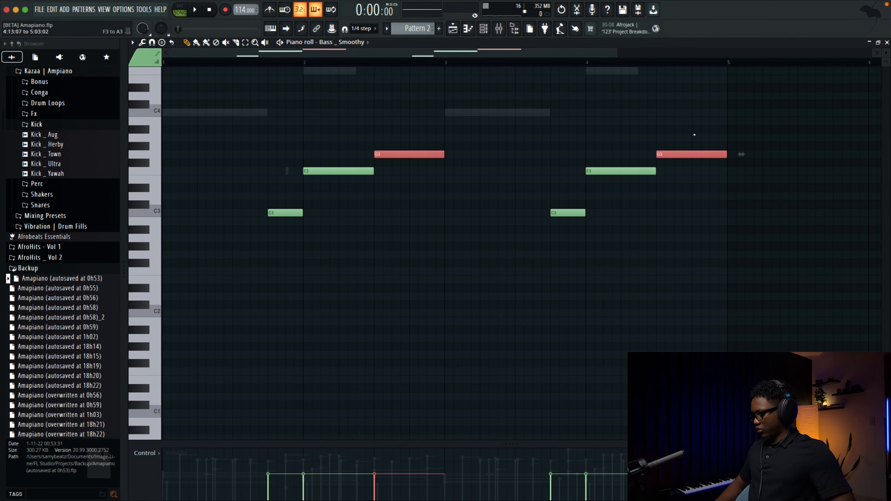
{"action": "key", "text": "ctrl+Down"}
{"action": "key", "text": "space"}
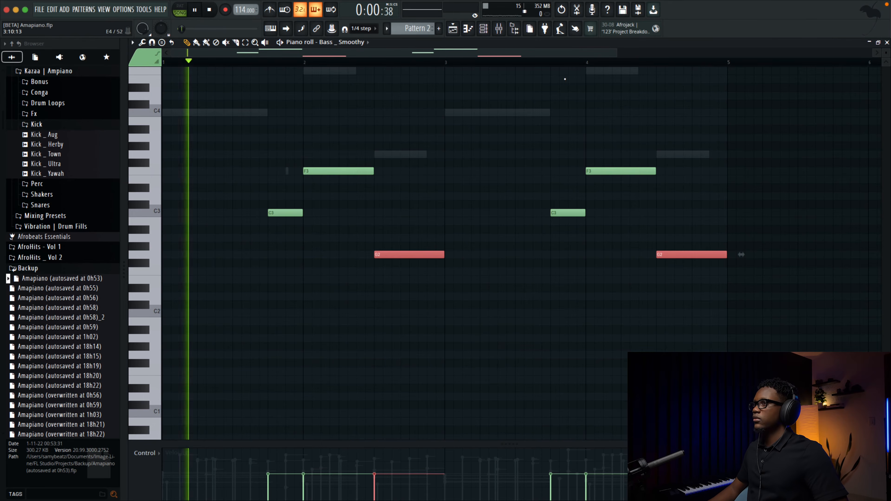
{"action": "left_click", "coordinate": [887, 43]}
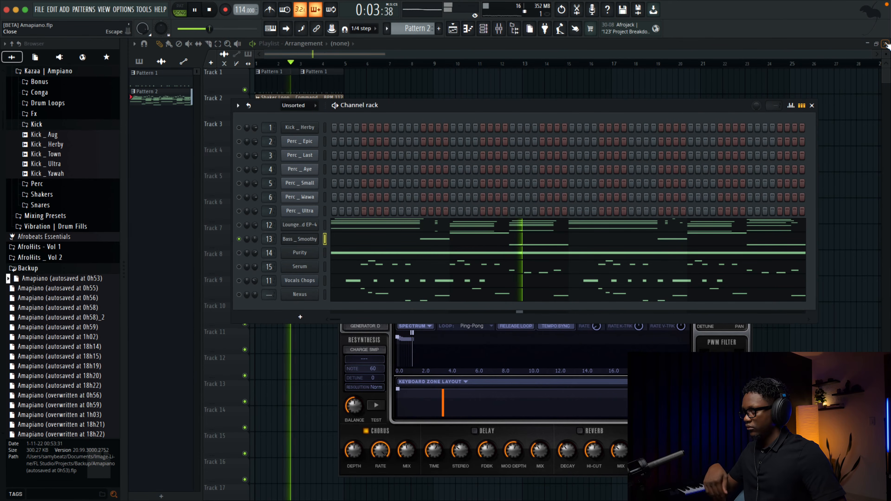
{"action": "key", "text": "space"}
- Add a second Nexus channel and open its piano roll
{"action": "right_click", "coordinate": [309, 294]}
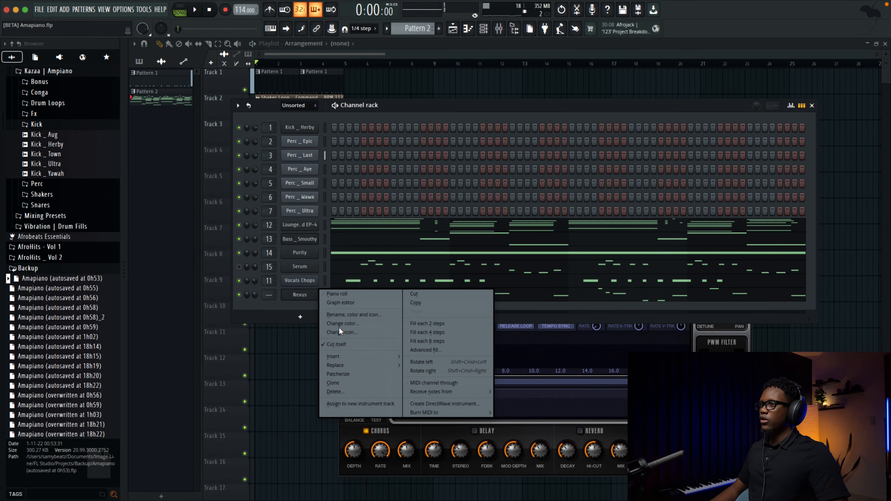
{"action": "left_click", "coordinate": [363, 148]}
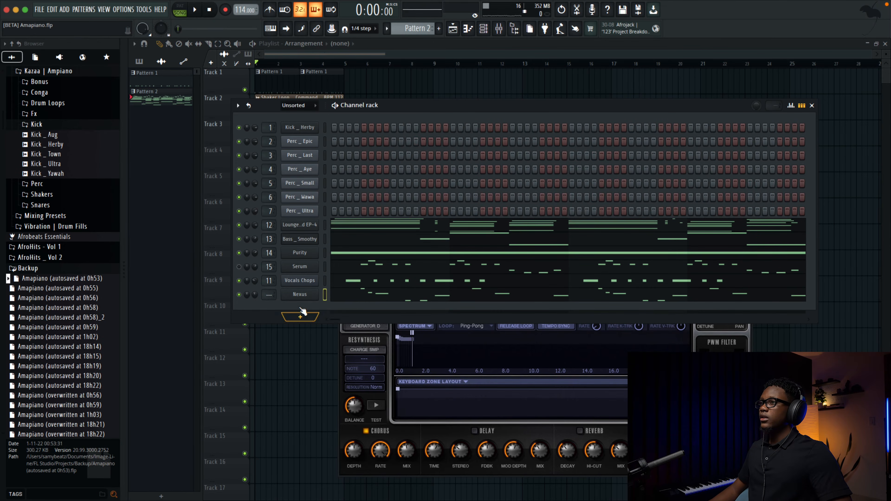
{"action": "right_click", "coordinate": [300, 295]}
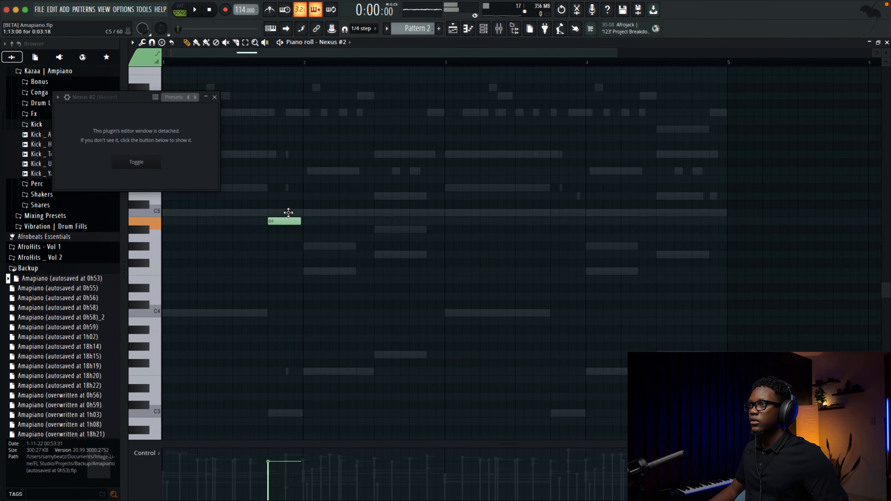
- Place a two-step C5 note at the end of each of the four bars in the second Nexus channel
{"action": "key", "text": "space"}
{"action": "left_click_drag", "start_coordinate": [302, 210], "coordinate": [301, 215]}
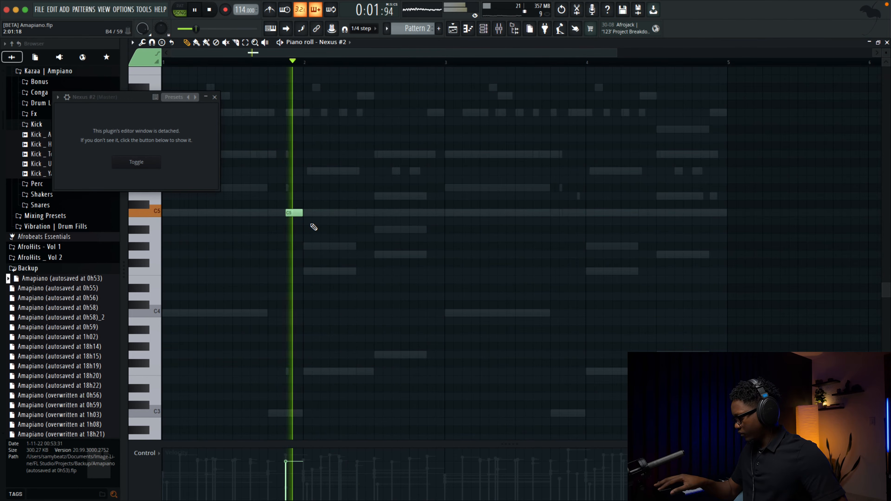
{"action": "left_click", "coordinate": [431, 213]}
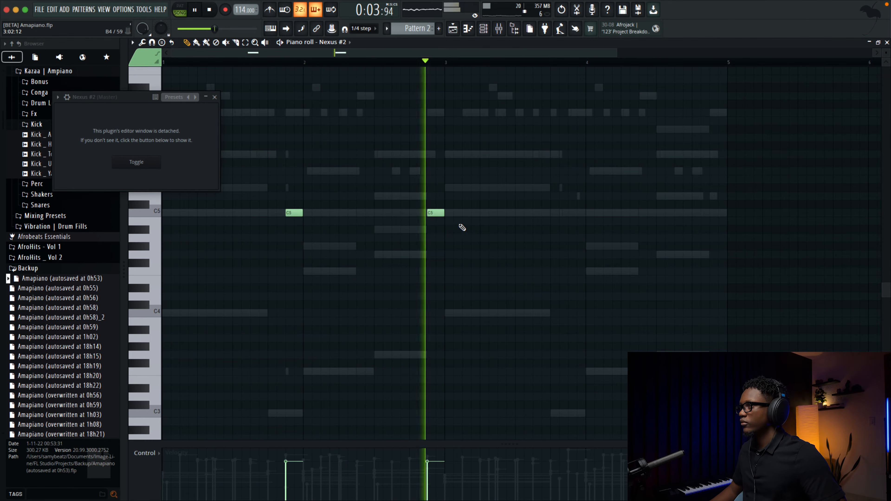
{"action": "left_click", "coordinate": [575, 213]}
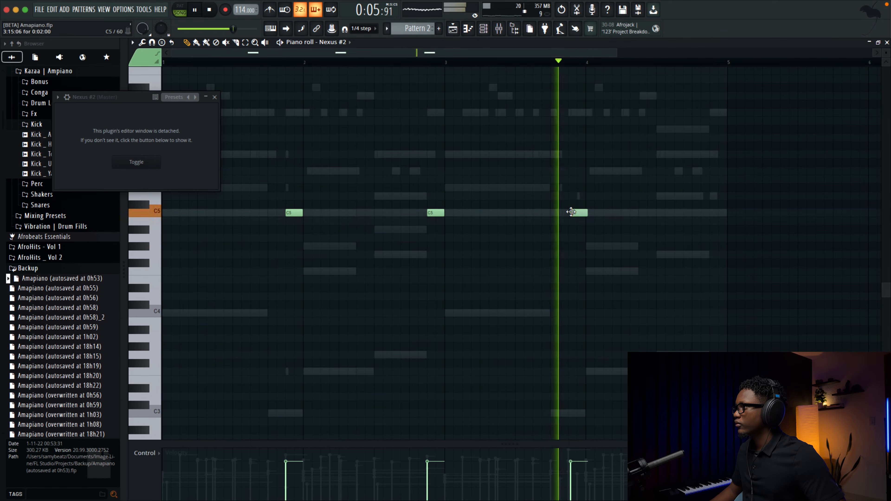
{"action": "left_click", "coordinate": [715, 213]}
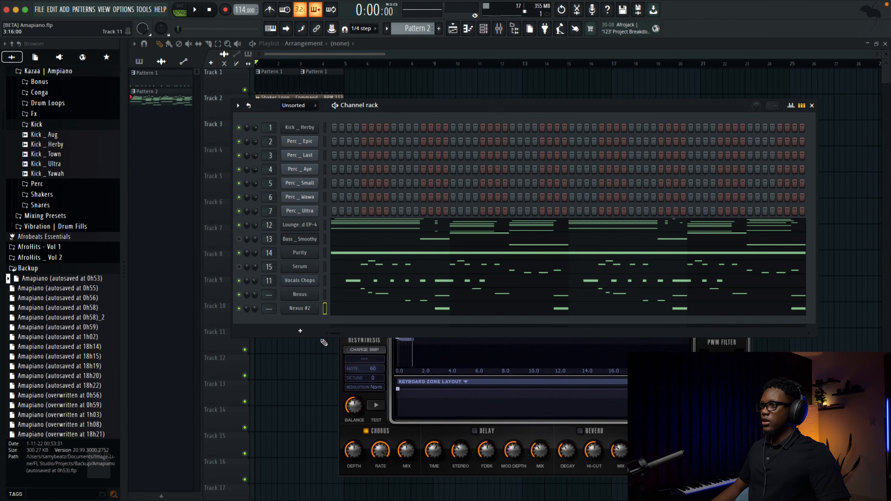
- Add a Fruity DX10 channel to the channel rack and load its Log Drum preset
{"action": "left_click", "coordinate": [299, 331]}
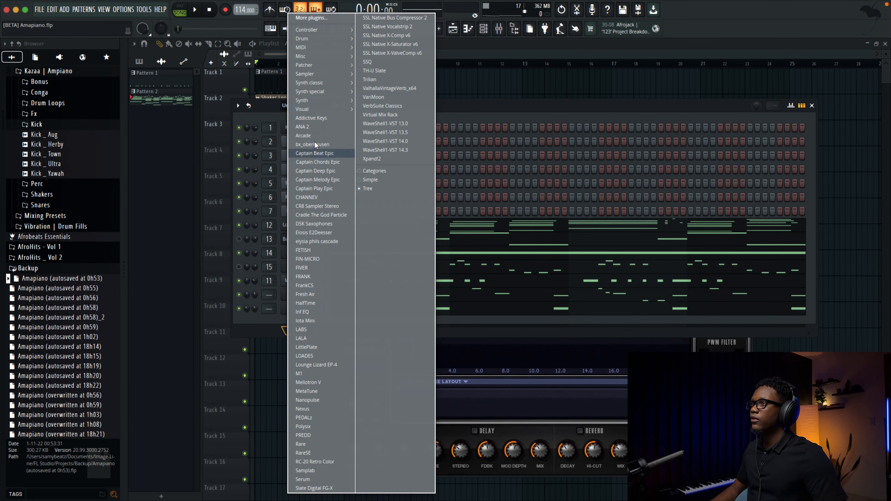
{"action": "mouse_move", "coordinate": [311, 89]}
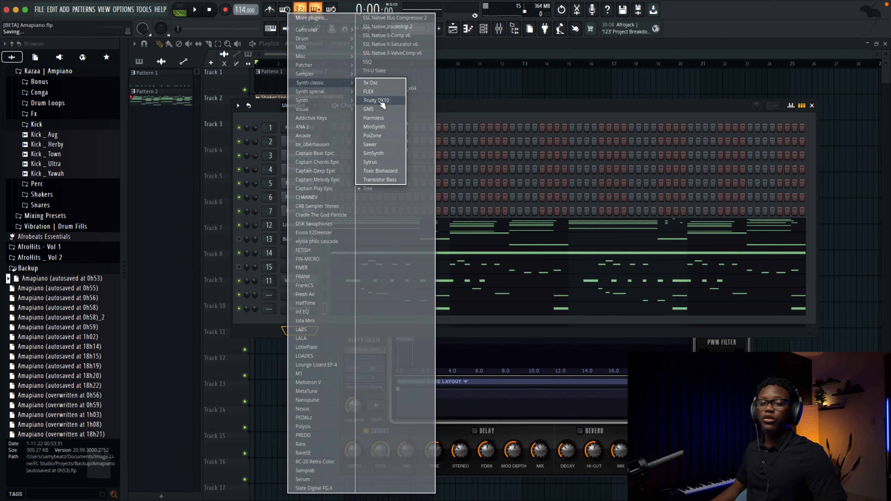
{"action": "left_click", "coordinate": [377, 100]}
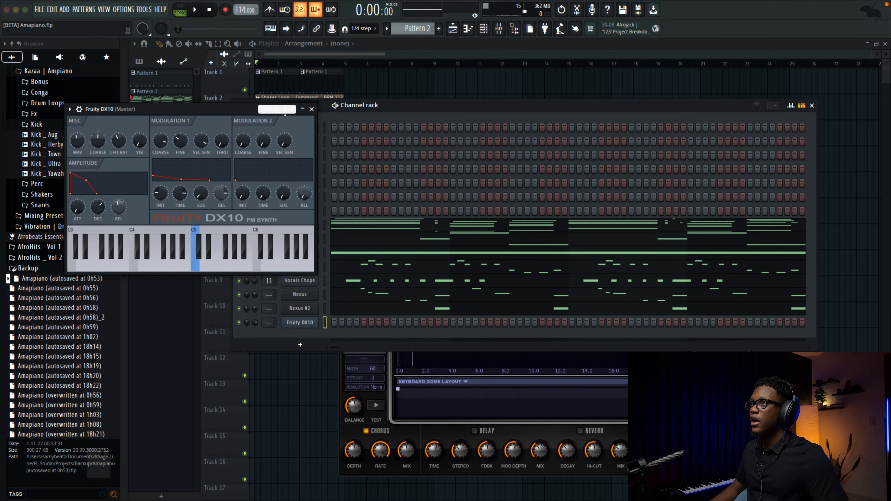
{"action": "left_click", "coordinate": [291, 111]}
{"action": "left_click", "coordinate": [204, 110]}
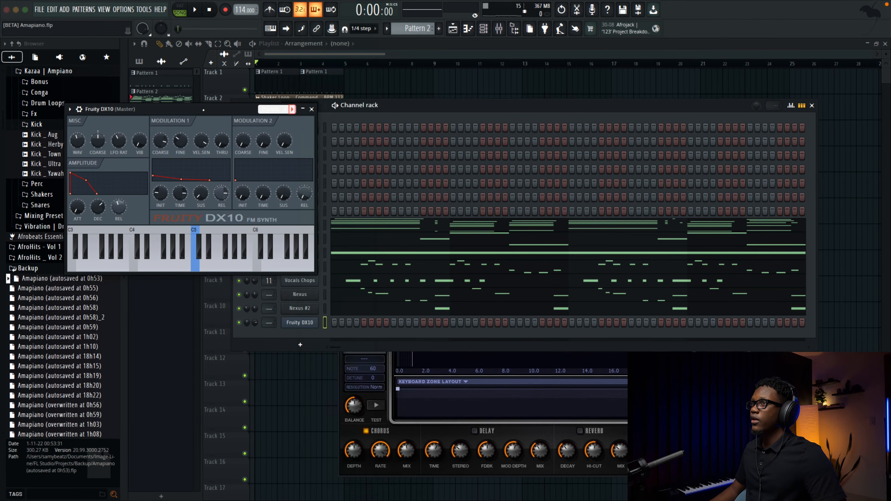
{"action": "left_click", "coordinate": [290, 109]}
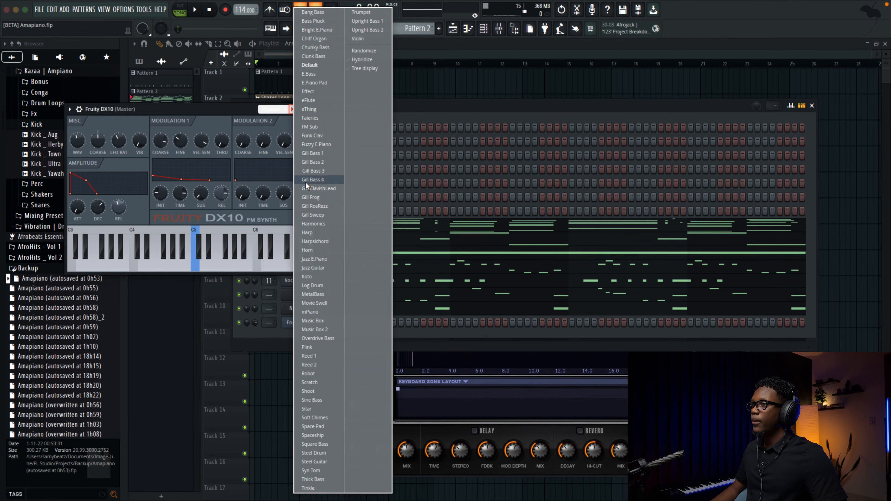
{"action": "left_click", "coordinate": [312, 286]}
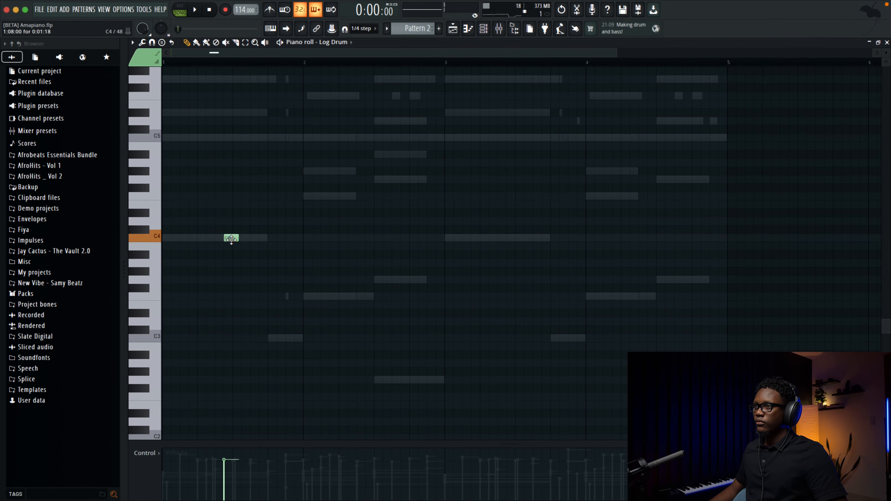
- Place three short C4 notes in the second half of bar 1 for the Log Drum, auditioning their timing during playback
{"action": "key", "text": "space"}
{"action": "key", "text": "space"}
{"action": "scroll", "coordinate": [228, 453], "scroll_direction": "right", "scroll_amount": 1}
{"action": "left_click_drag", "start_coordinate": [228, 453], "coordinate": [229, 447]}
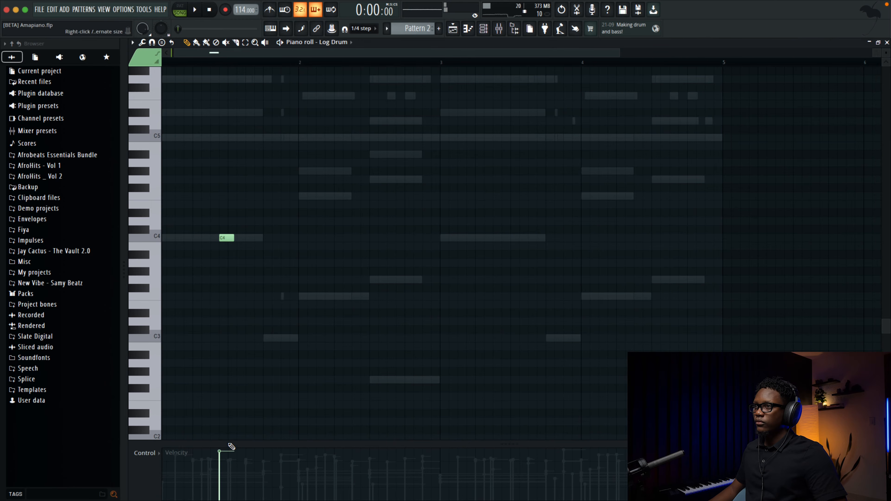
{"action": "key", "text": "space"}
{"action": "left_click_drag", "start_coordinate": [223, 242], "coordinate": [214, 241]}
{"action": "key", "text": "space"}
{"action": "scroll", "coordinate": [214, 241], "scroll_direction": "right", "scroll_amount": 1}
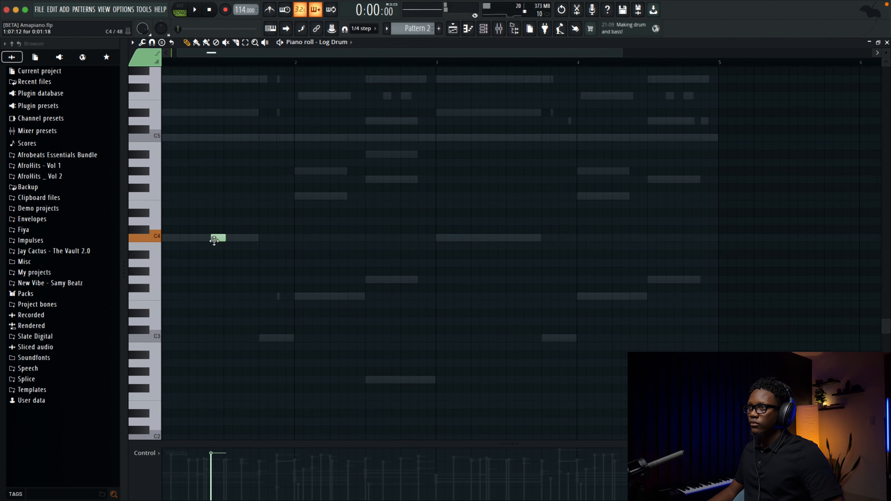
{"action": "scroll", "coordinate": [214, 240], "scroll_direction": "right", "scroll_amount": 1}
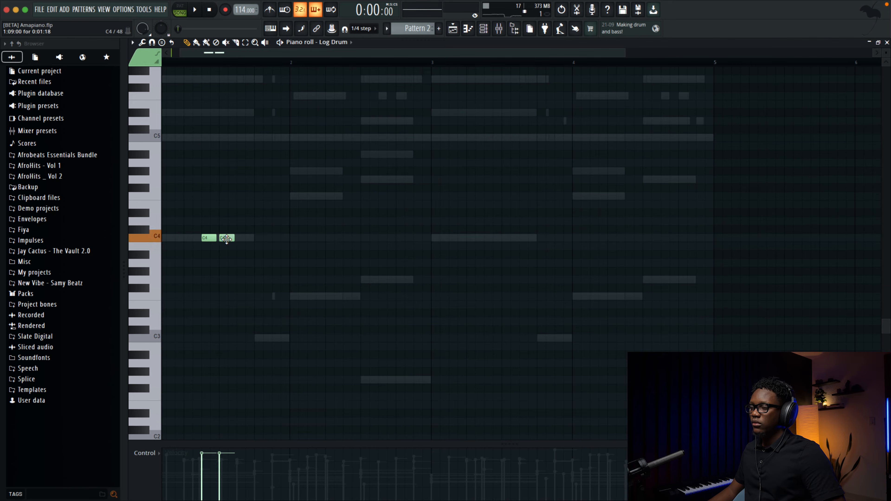
{"action": "key", "text": "space"}
{"action": "left_click", "coordinate": [269, 238]}
{"action": "key", "text": "space"}
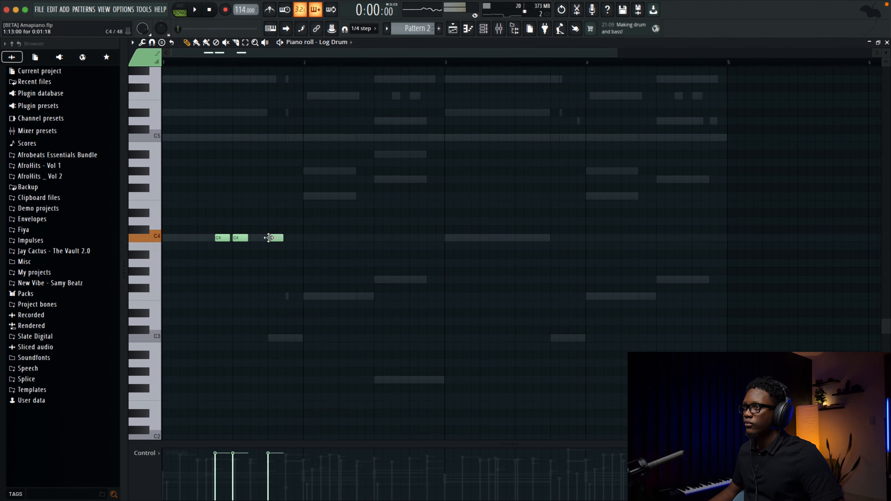
{"action": "key", "text": "space"}
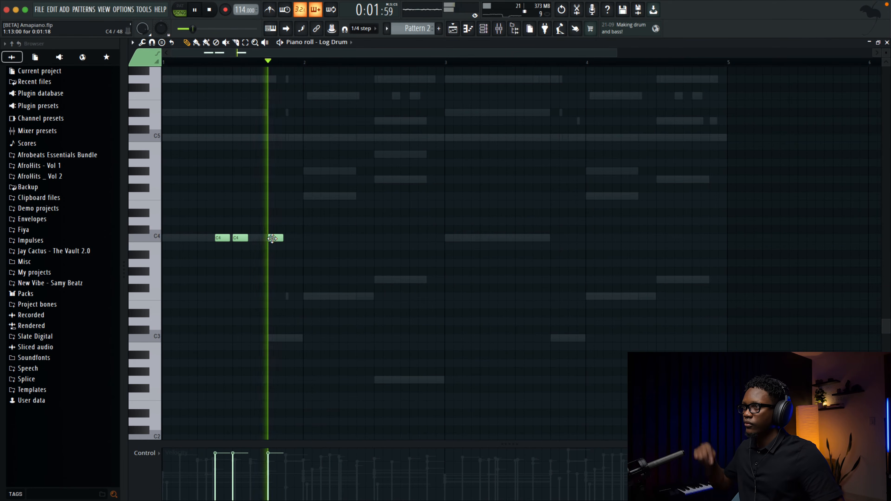
{"action": "key", "text": "space"}
- Add a short F3 note and two short G3 notes to bar 2 of the Log Drum line and play it back
{"action": "left_click", "coordinate": [356, 297]}
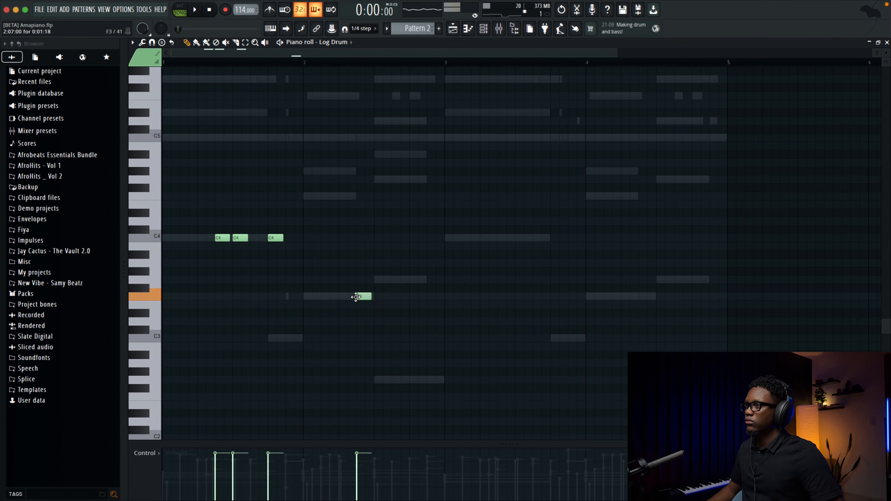
{"action": "key", "text": "space"}
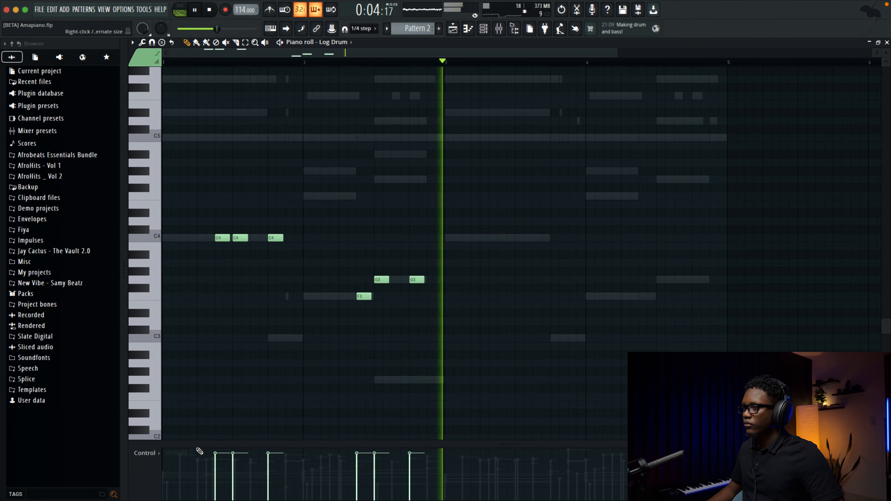
{"action": "key", "text": "space"}
- Raise the velocity of all six Log Drum notes to maximum and play back the line
{"action": "mouse_move", "coordinate": [214, 458]}
{"action": "left_mouse_down"}
{"action": "mouse_move", "coordinate": [238, 449]}
{"action": "mouse_move", "coordinate": [219, 408]}
{"action": "left_mouse_up"}
{"action": "key", "text": "space"}
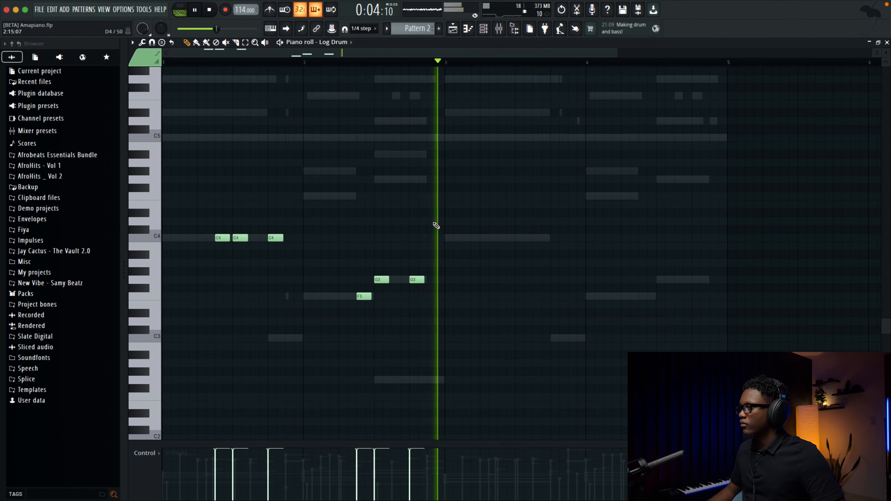
{"action": "key", "text": "space"}
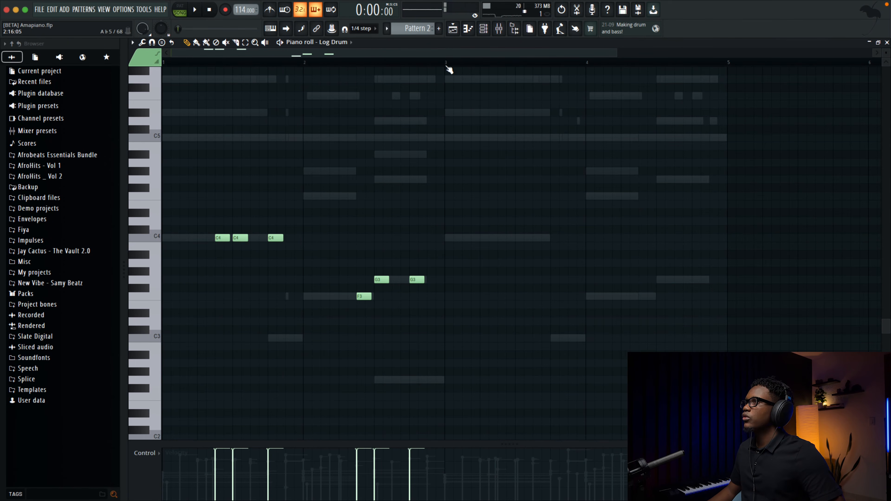
- Set the snap to Cell, select the first two bars of the Log Drum line, duplicate them into bars 3 and 4, and deselect the copies
{"action": "left_click_drag", "start_coordinate": [449, 67], "coordinate": [213, 63]}
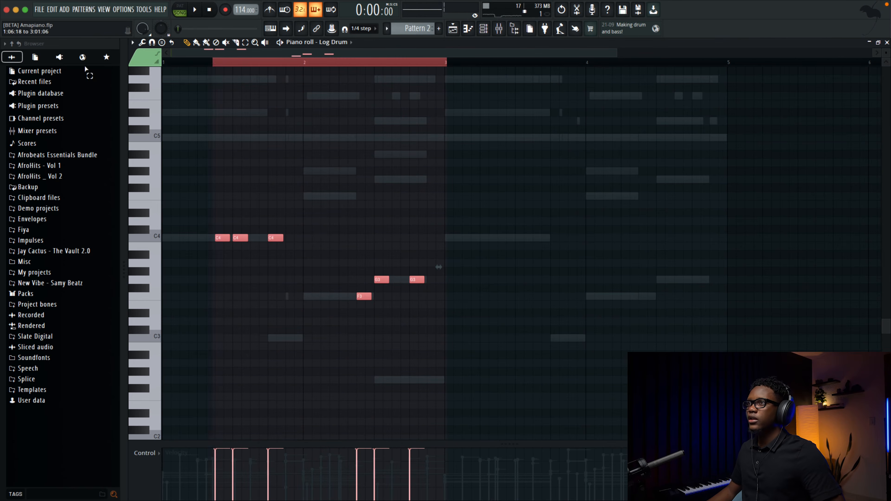
{"action": "left_click", "coordinate": [362, 30]}
{"action": "left_click", "coordinate": [363, 48]}
{"action": "left_click_drag", "start_coordinate": [446, 65], "coordinate": [29, 33]}
{"action": "key", "text": "ctrl+b"}
{"action": "key", "text": "space"}
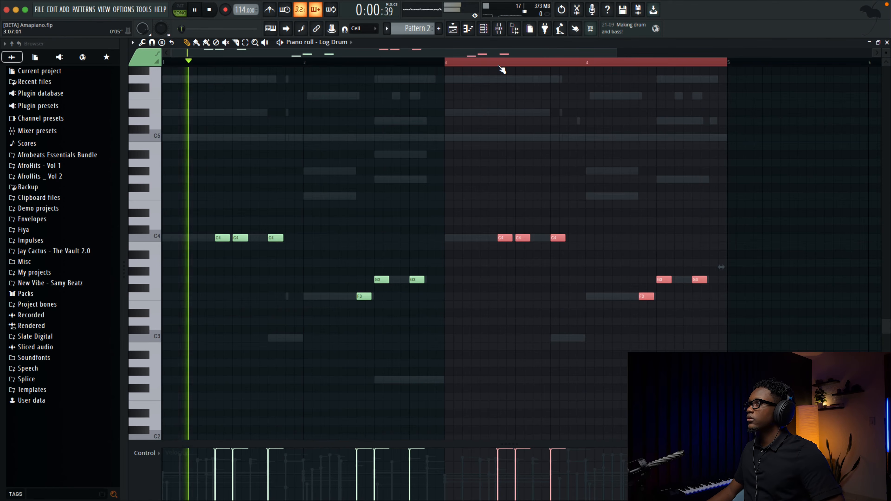
{"action": "left_click", "coordinate": [497, 66]}
{"action": "key", "text": "ctrl+d"}
{"action": "key", "text": "space"}
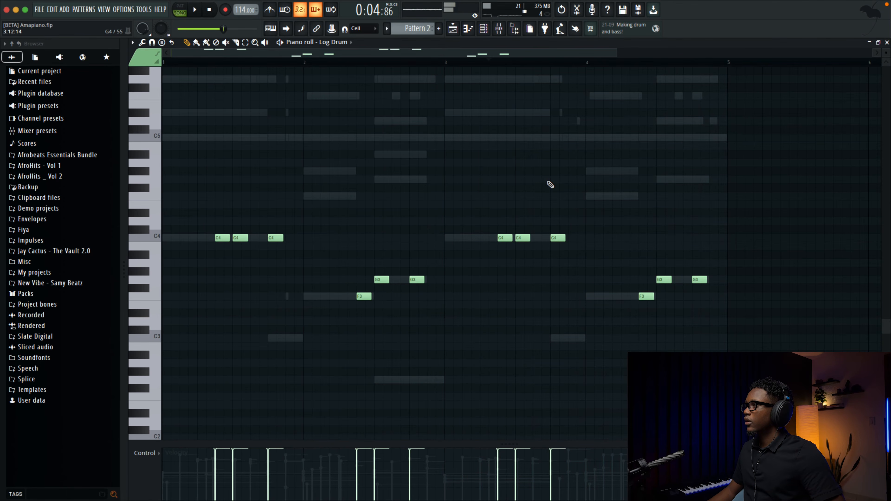
- Set the snap to 1/4 step, paint a roll of four very short C4 notes after bar 3's last C4, and play it back
{"action": "scroll", "coordinate": [550, 184], "scroll_direction": "right", "scroll_amount": 3}
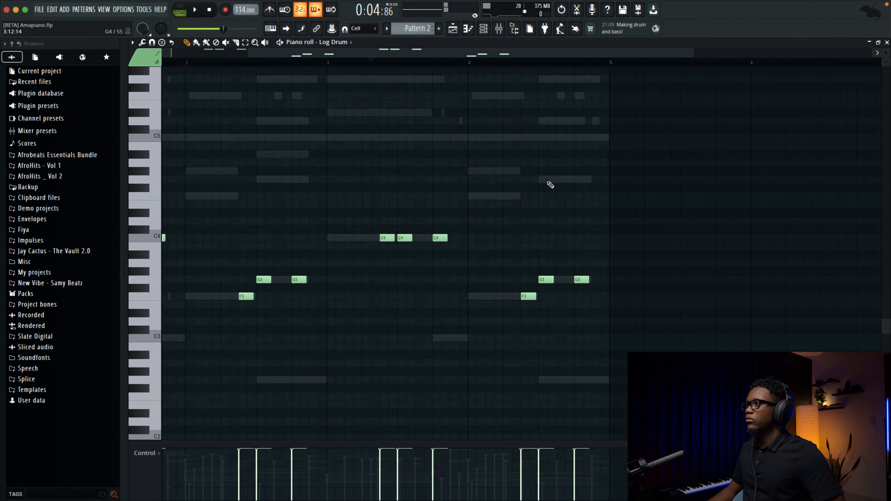
{"action": "left_click", "coordinate": [360, 32]}
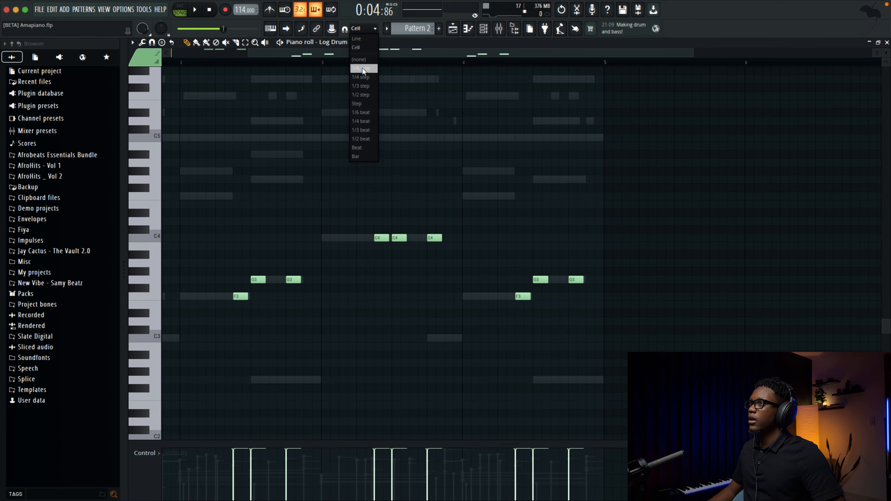
{"action": "left_click", "coordinate": [362, 77]}
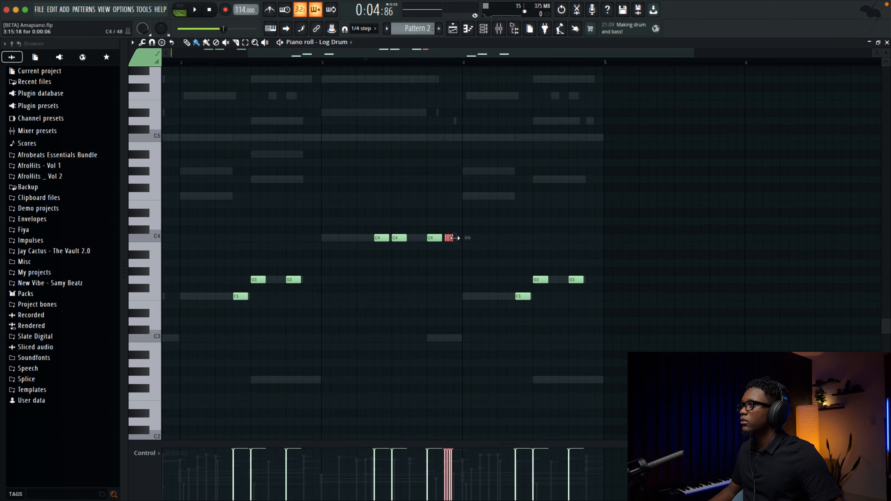
{"action": "key", "text": "space"}
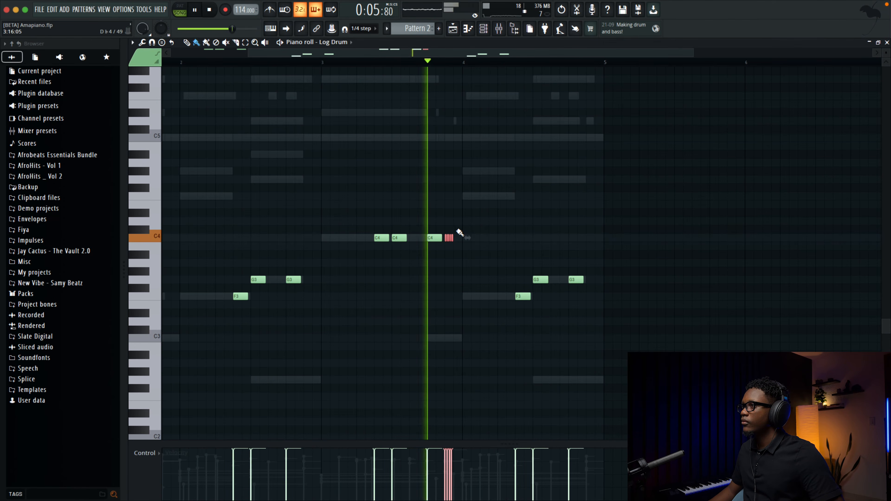
{"action": "key", "text": "space"}
{"action": "key", "text": "space"}
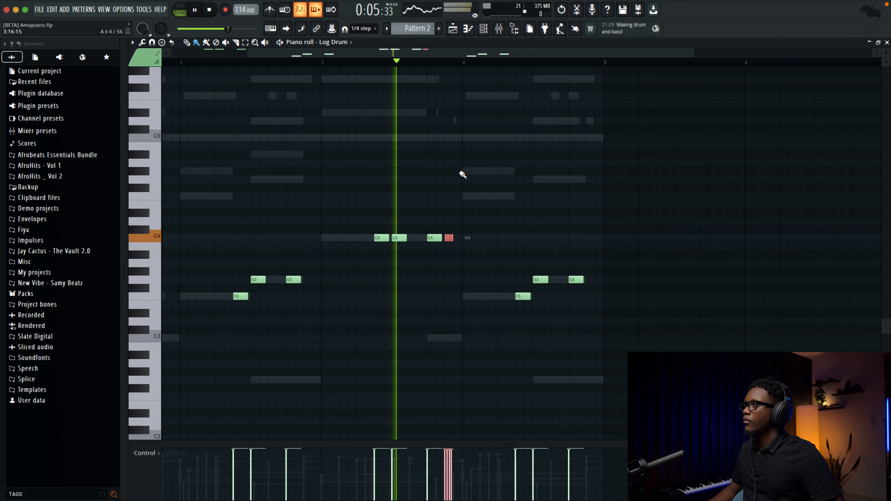
{"action": "key", "text": "space"}
- Add a short C5 note at the end of bar 3 and short F4 and F3 notes early in bar 4 of the Log Drum line
{"action": "left_click", "coordinate": [456, 140]}
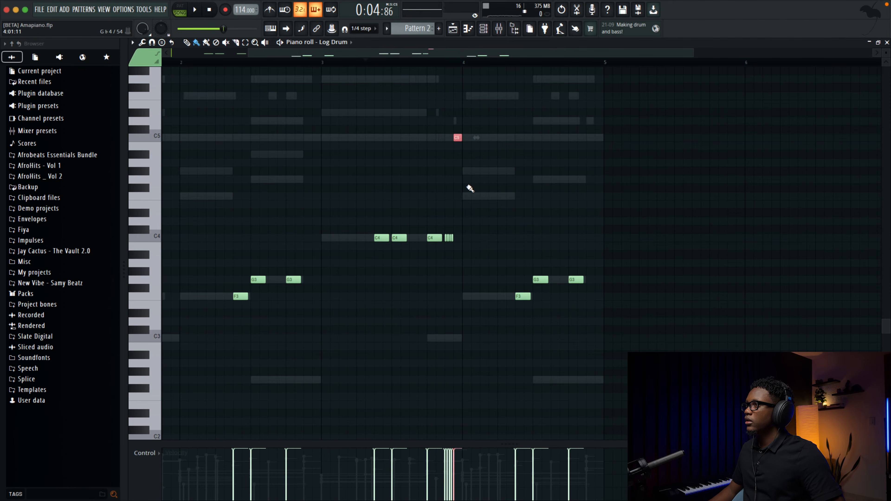
{"action": "key", "text": "space"}
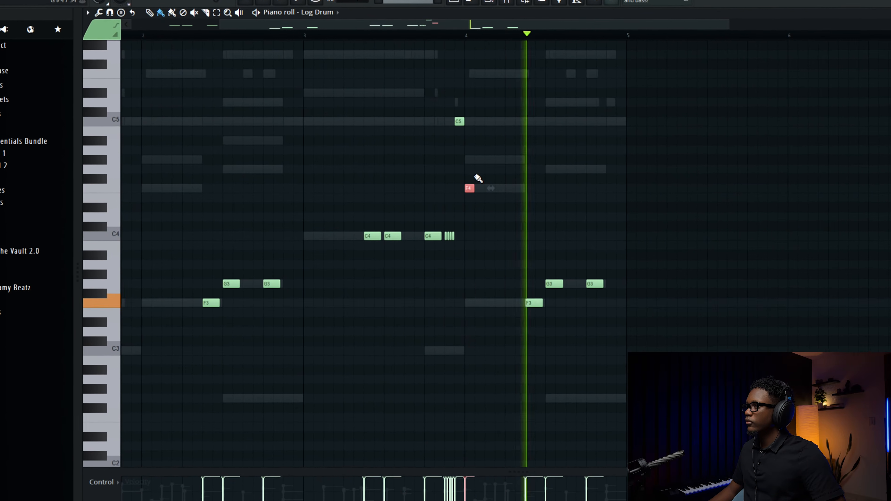
{"action": "left_click", "coordinate": [497, 302]}
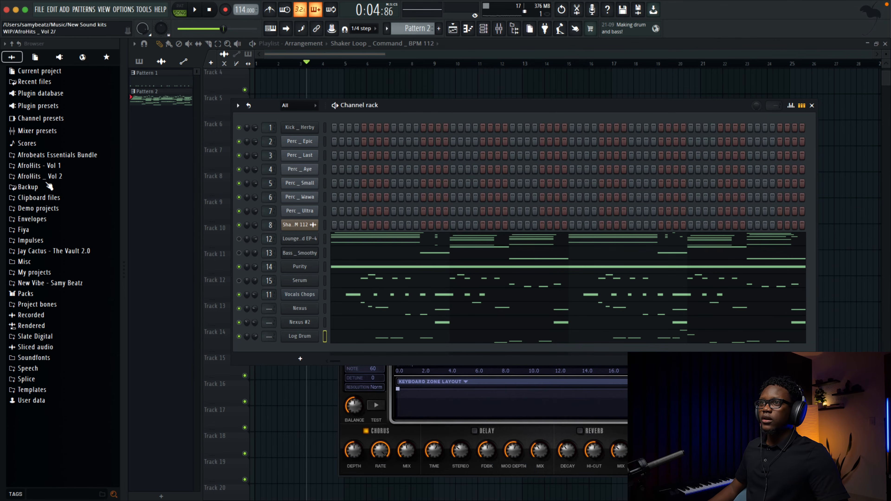
- Load the Whistle sample from the Bonus folder of Kazaa | Ampiano in the Afrobeats Essentials Bundle as a new channel
{"action": "left_click", "coordinate": [44, 157]}
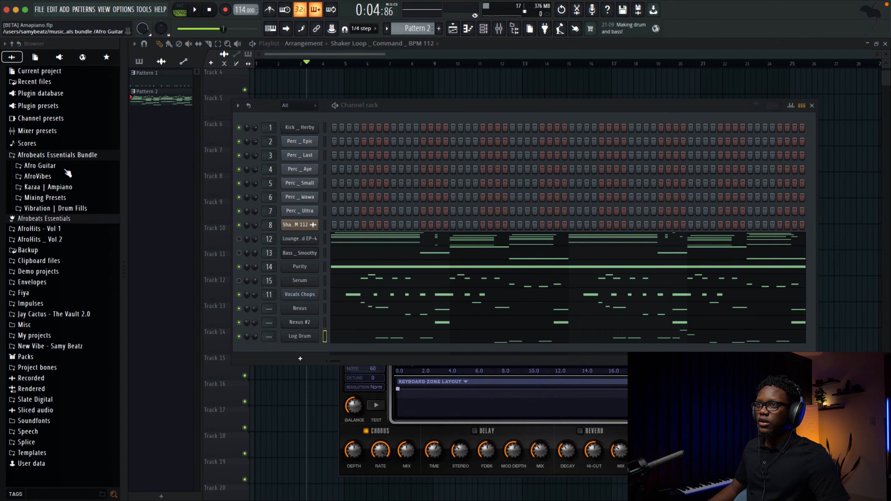
{"action": "left_click", "coordinate": [52, 190]}
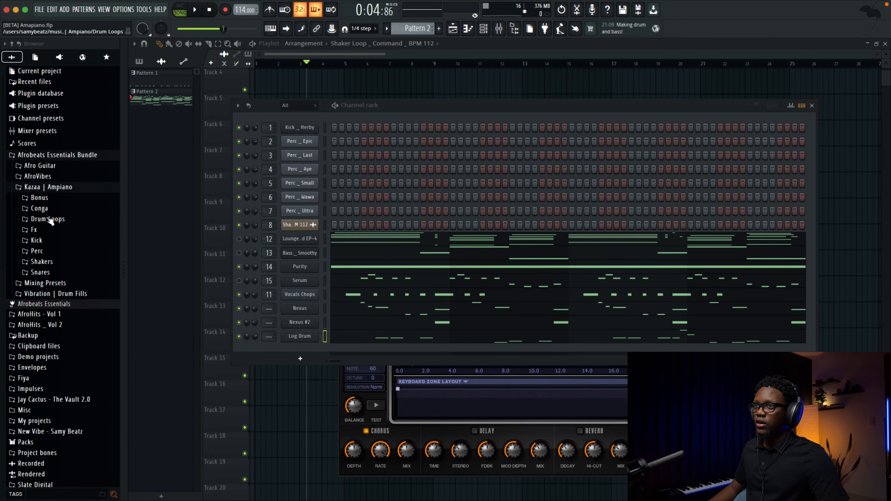
{"action": "left_click", "coordinate": [46, 201]}
{"action": "left_click_drag", "start_coordinate": [46, 259], "coordinate": [300, 242]}
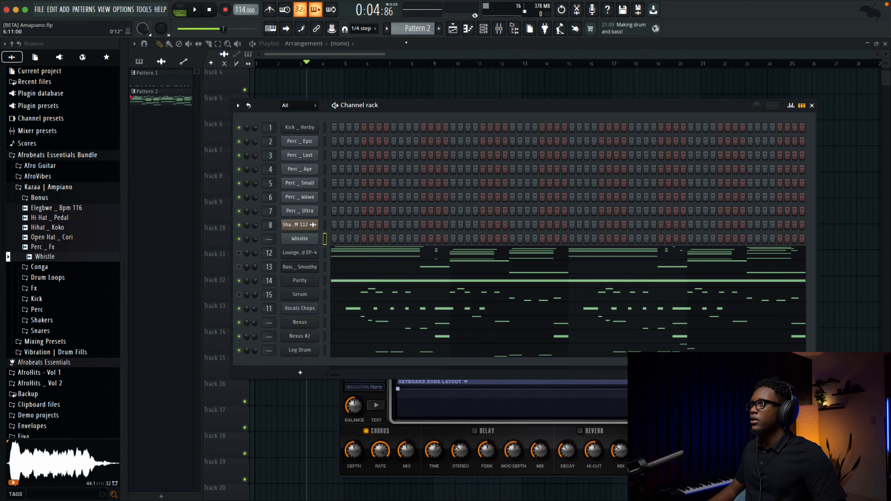
- Switch to Pattern 1 and place Whistle hits on steps 7, 15 and 17 while auditioning them against the beat
{"action": "scroll", "coordinate": [412, 30], "scroll_direction": "up", "scroll_amount": 1}
{"action": "key", "text": "space"}
{"action": "left_click", "coordinate": [379, 238]}
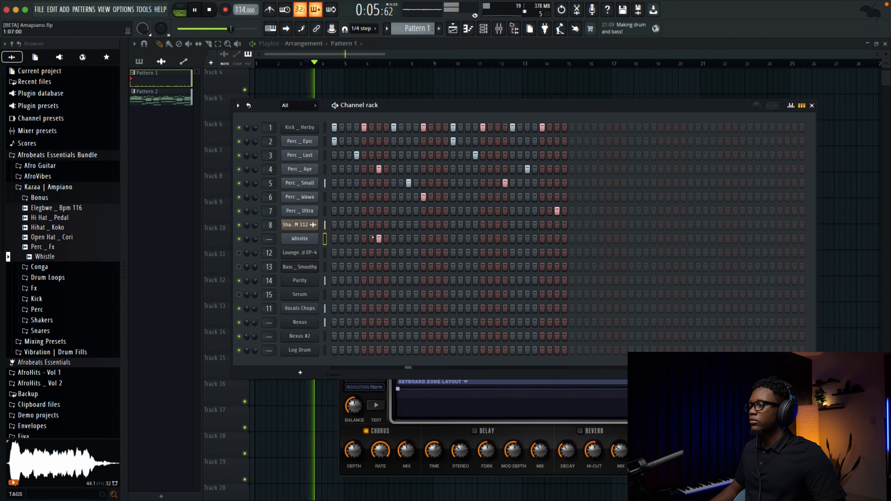
{"action": "key", "text": "space"}
{"action": "key", "text": "space"}
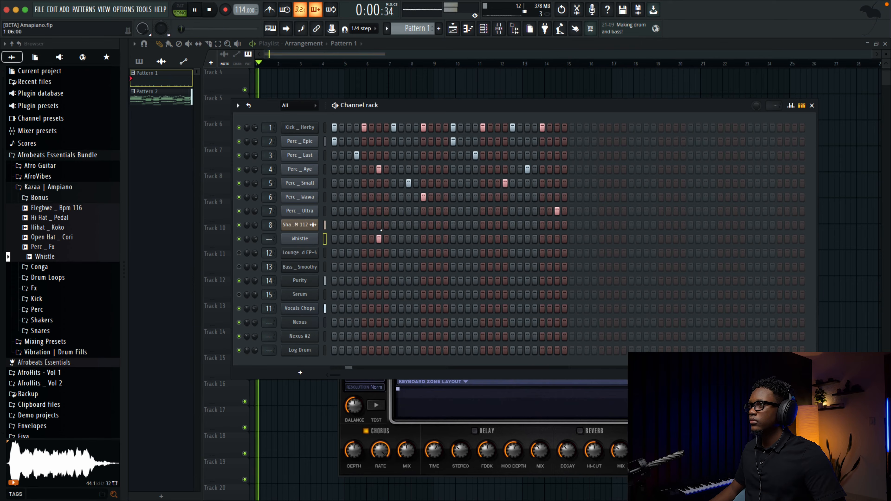
{"action": "key", "text": "space"}
{"action": "key", "text": "space"}
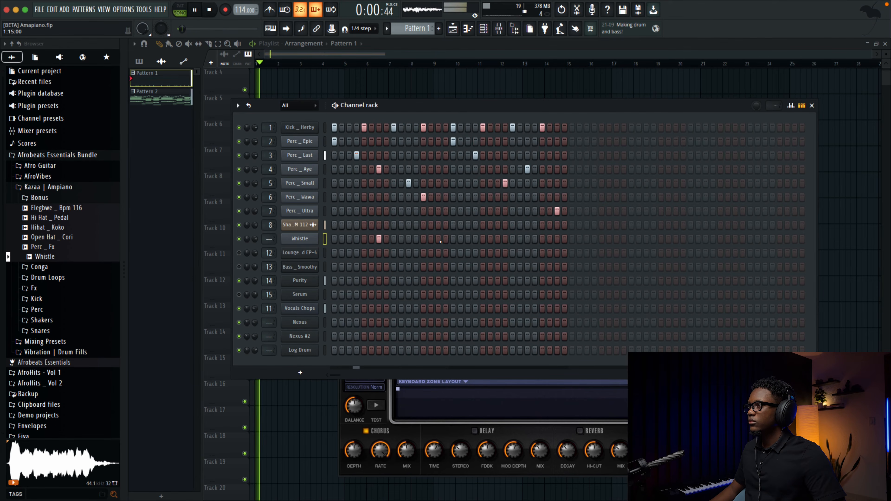
{"action": "key", "text": "space"}
{"action": "key", "text": "space"}
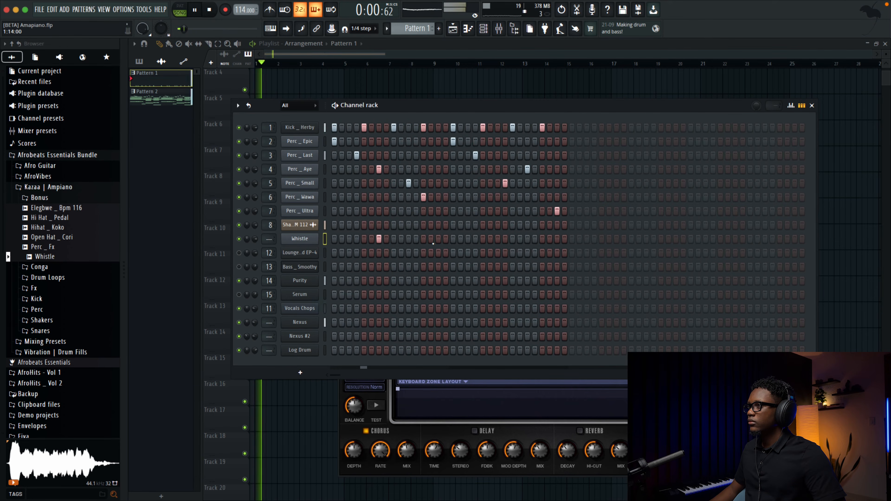
{"action": "left_click", "coordinate": [438, 240]}
{"action": "left_click", "coordinate": [453, 241]}
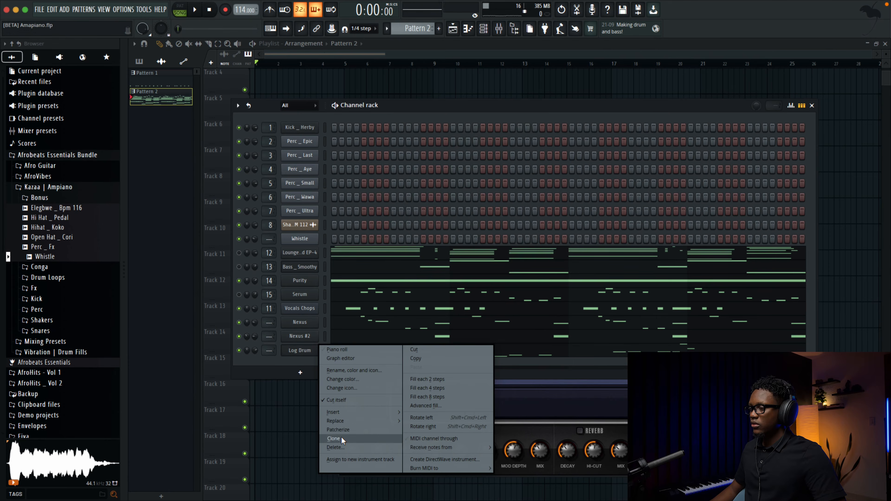
- Clone the Log Drum channel in Pattern 2
{"action": "left_click", "coordinate": [341, 438]}
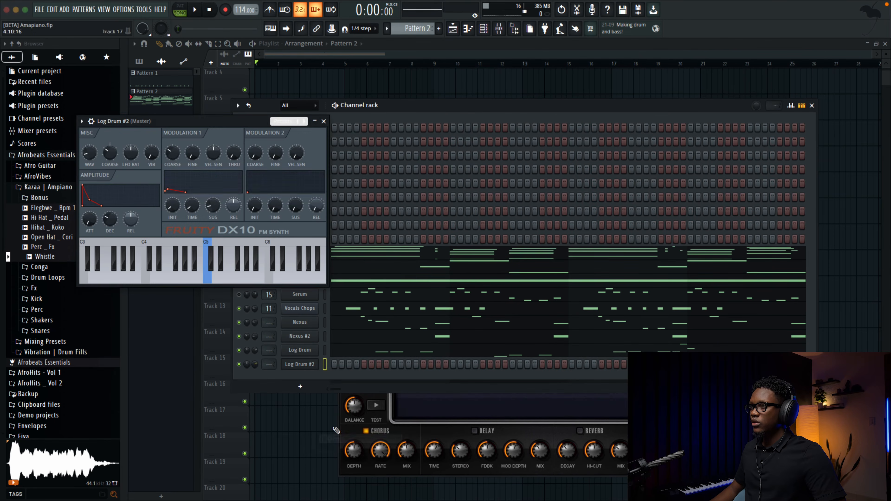
- Load the FM Sub preset on the cloned Log Drum channel, reuse the log drum notes, shorten its envelope and audition it soloed
{"action": "left_click", "coordinate": [298, 121]}
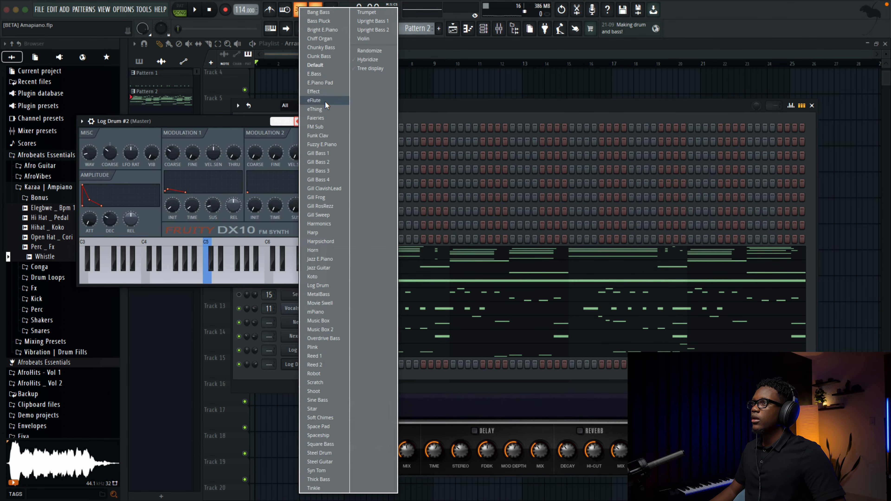
{"action": "left_click", "coordinate": [323, 128]}
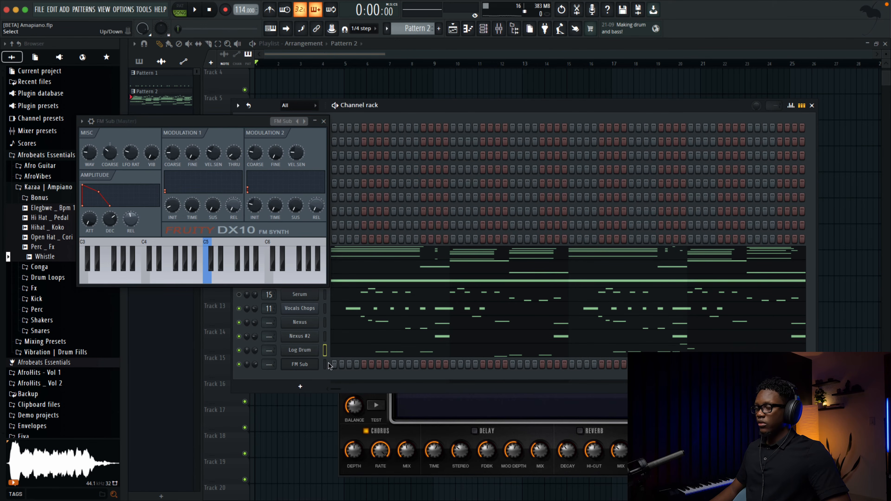
{"action": "key", "text": "space"}
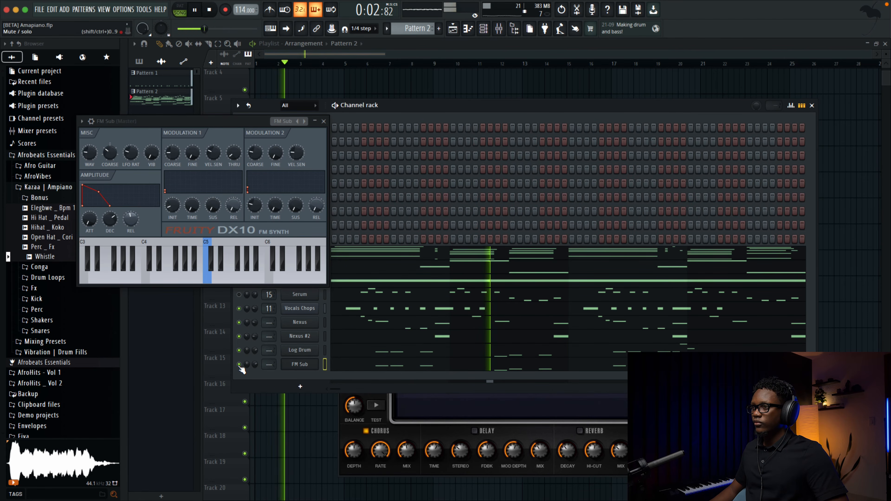
{"action": "key", "text": "space"}
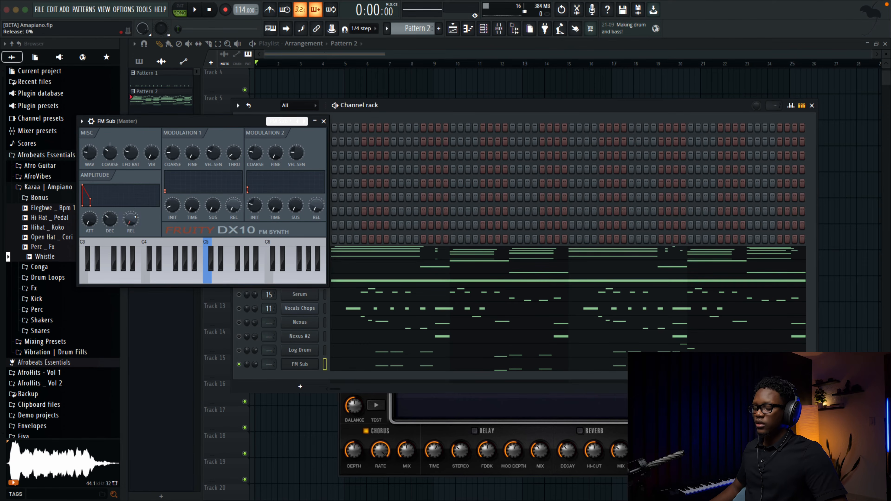
{"action": "key", "text": "space"}
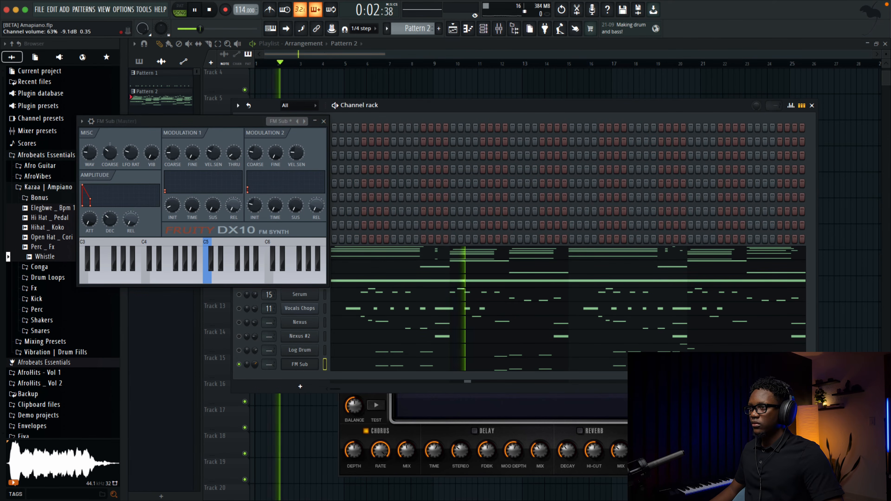
- Transpose the FM Sub notes up one octave in the piano roll, stop playback and discard the stray new pattern
{"action": "left_click", "coordinate": [363, 365]}
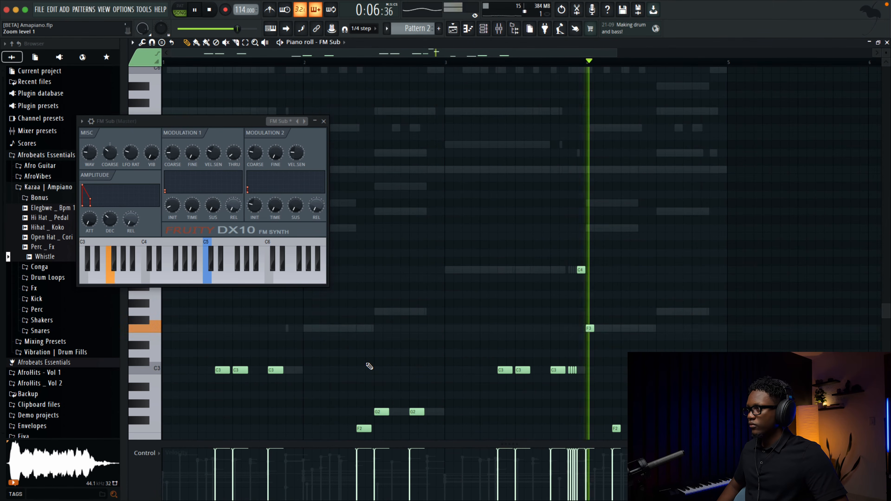
{"action": "key", "text": "ctrl+Up"}
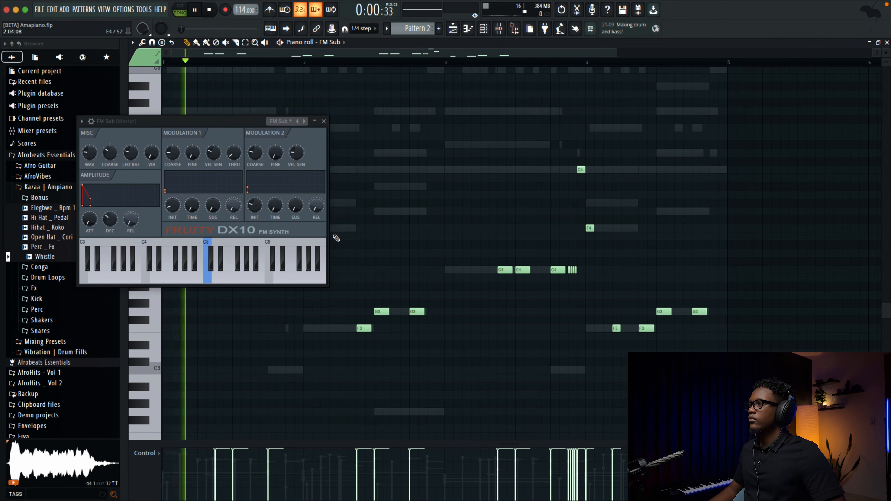
{"action": "left_click", "coordinate": [887, 43]}
{"action": "key", "text": "space"}
{"action": "key", "text": "F4"}
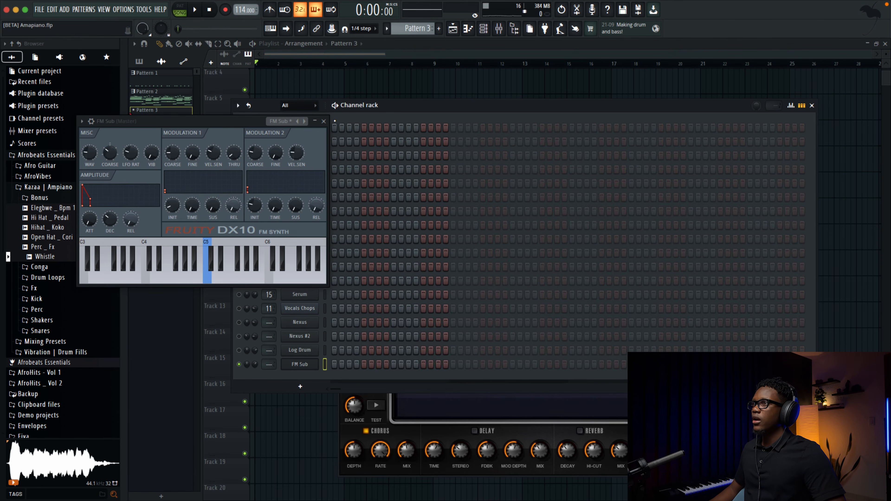
{"action": "key", "text": "ctrl+z"}
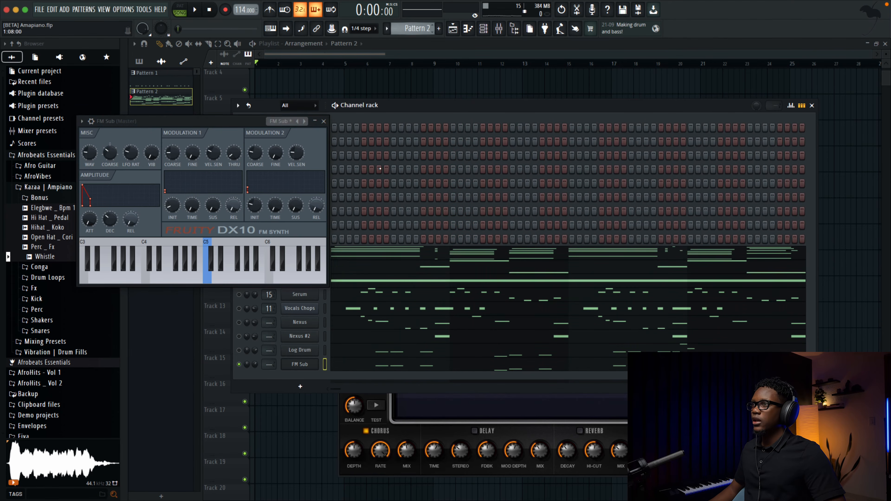
- Clone the FM Sub channel and load the Harpsichord preset on the copy
{"action": "left_click", "coordinate": [324, 121]}
{"action": "right_click", "coordinate": [302, 367]}
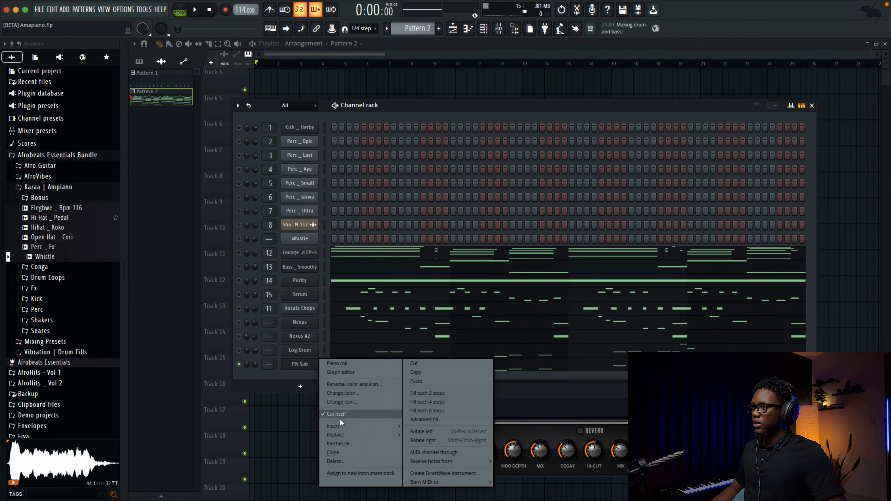
{"action": "left_click", "coordinate": [339, 450]}
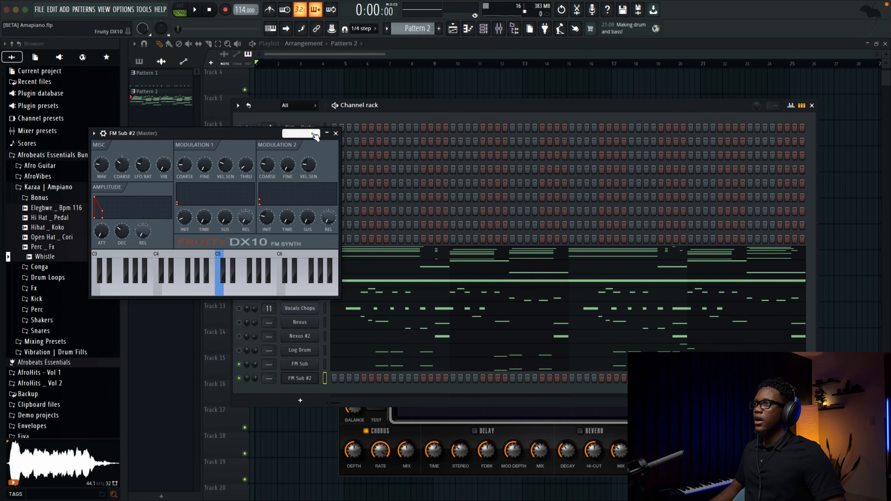
{"action": "left_click", "coordinate": [315, 135]}
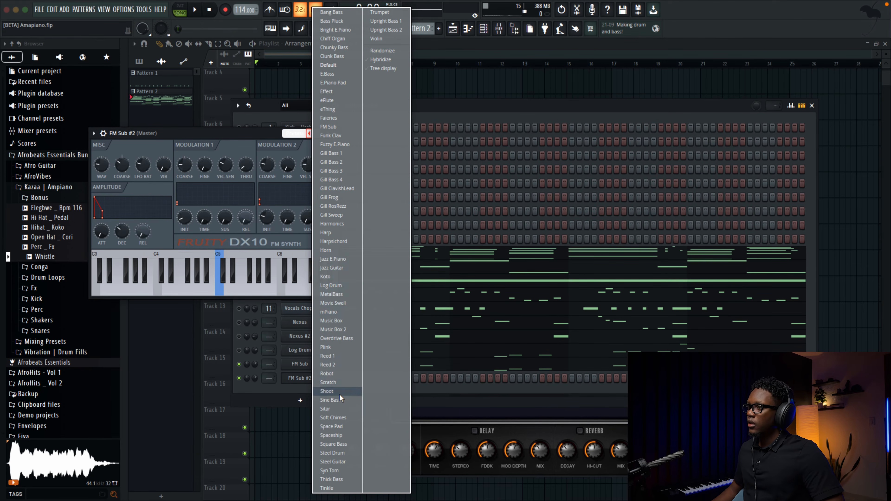
{"action": "left_click", "coordinate": [334, 243]}
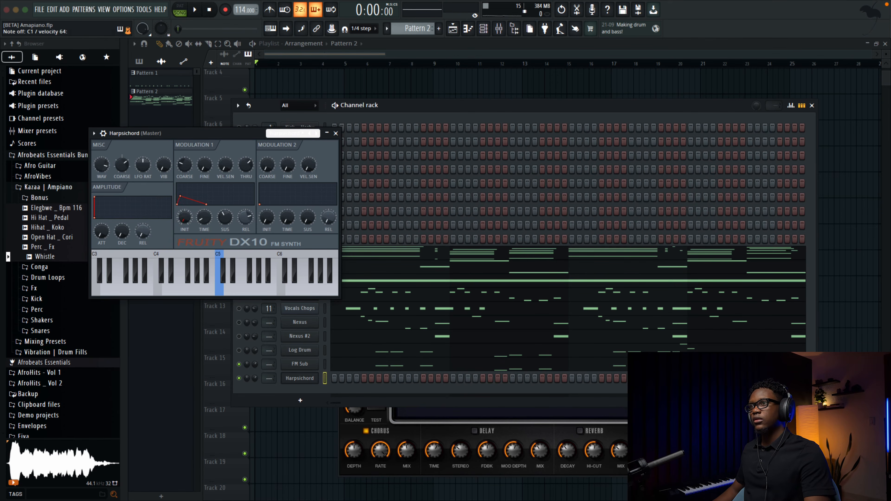
{"action": "left_click", "coordinate": [335, 133]}
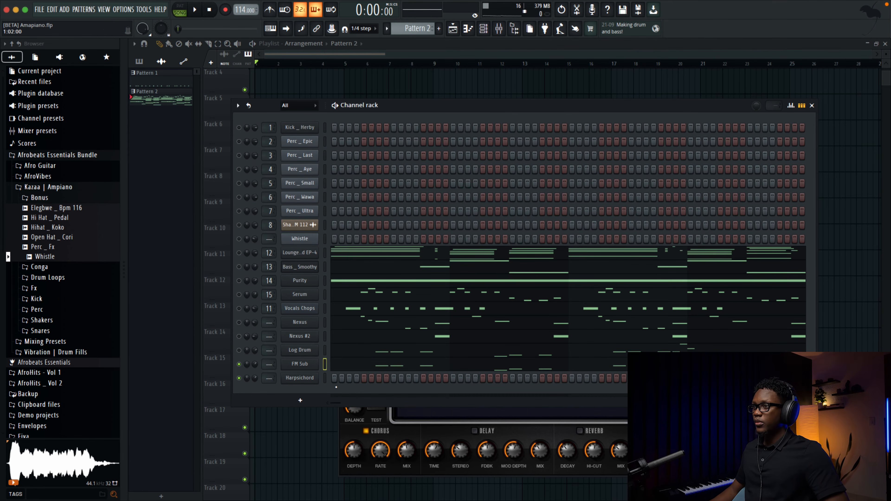
- Paste the FM Sub notes into the Harpsichord channel and transpose them down three octaves while listening
{"action": "left_click", "coordinate": [325, 378]}
{"action": "key", "text": "super+v"}
{"action": "left_click", "coordinate": [348, 382]}
{"action": "key", "text": "ctrl+Down"}
{"action": "key", "text": "ctrl+Down"}
{"action": "key", "text": "ctrl+Down"}
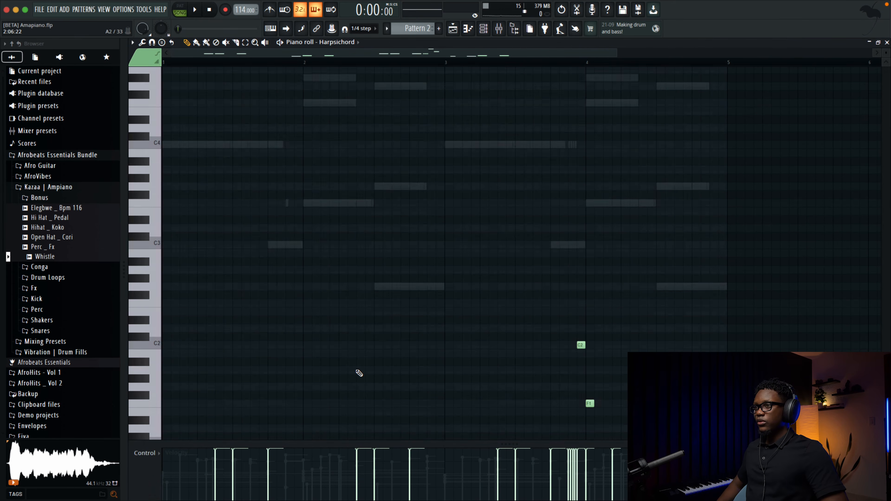
{"action": "key", "text": "space"}
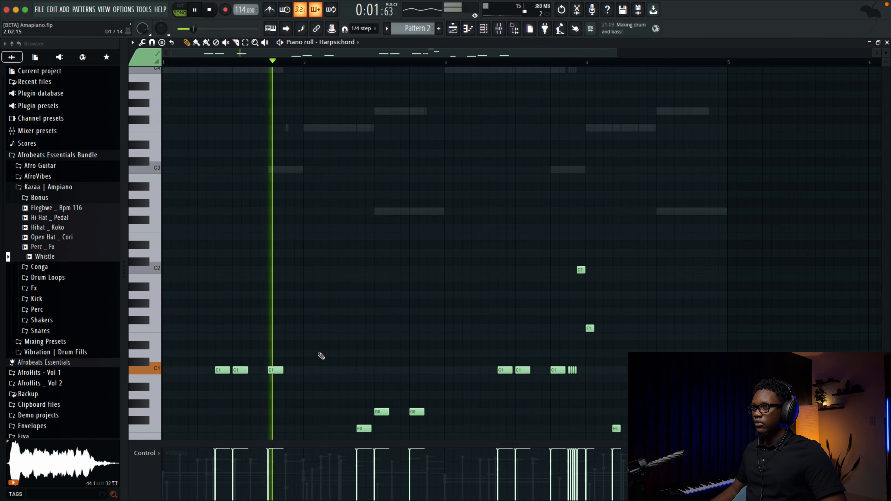
{"action": "left_click", "coordinate": [887, 42]}
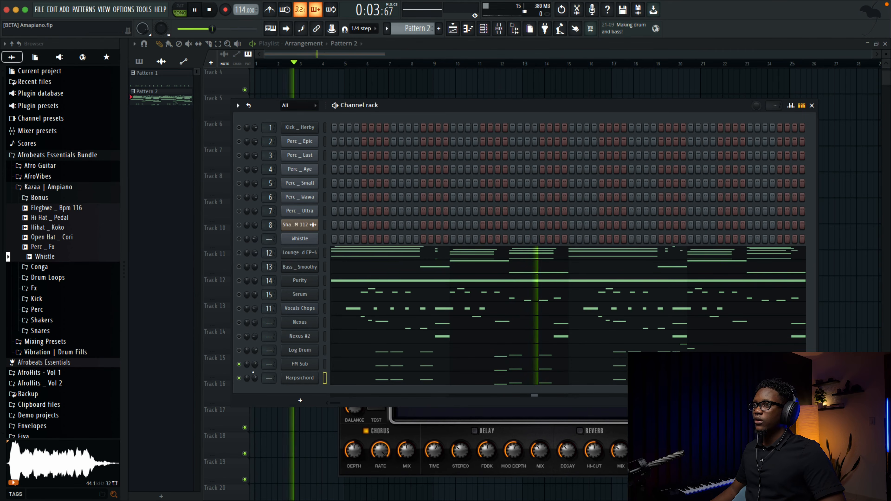
- Audition the Harpsichord on its own, followed by Log Drum, FM Sub and Harpsichord together
{"action": "left_click", "coordinate": [239, 364]}
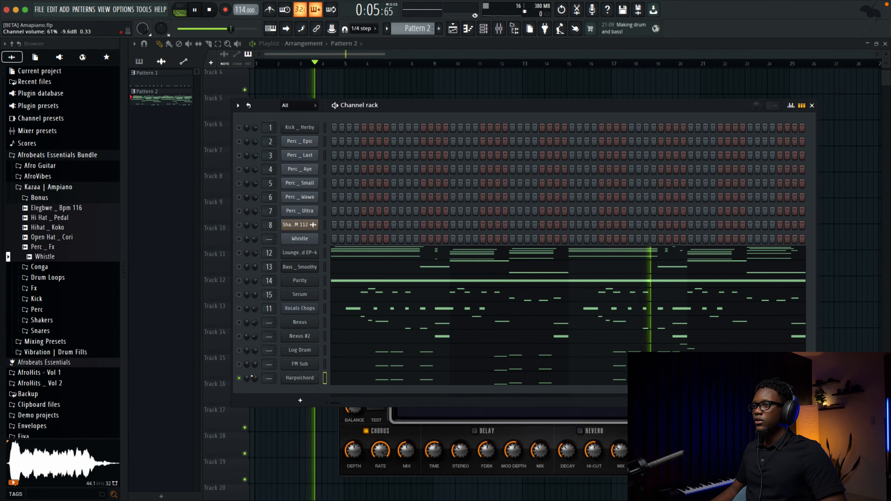
{"action": "key", "text": "space"}
{"action": "left_click", "coordinate": [239, 351]}
{"action": "left_click", "coordinate": [240, 365]}
{"action": "key", "text": "space"}
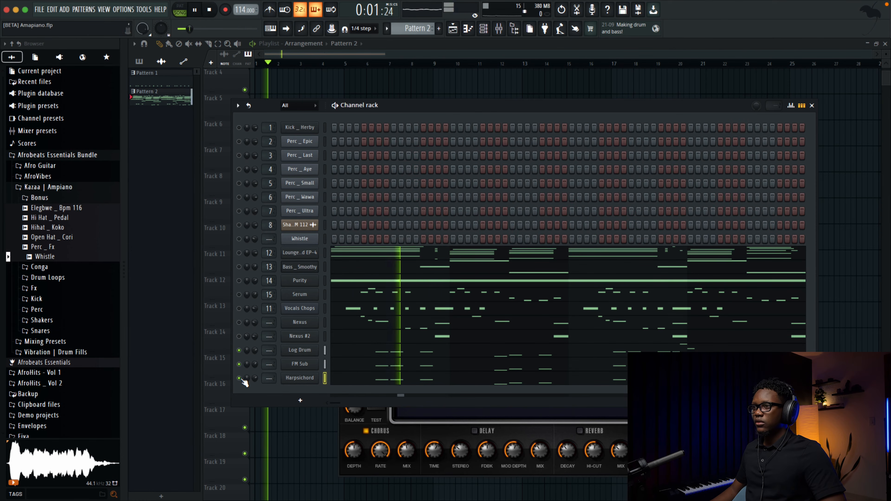
- Unmute all channels and restart playback of the full beat from the beginning
{"action": "right_click", "coordinate": [240, 351]}
{"action": "right_click", "coordinate": [240, 350]}
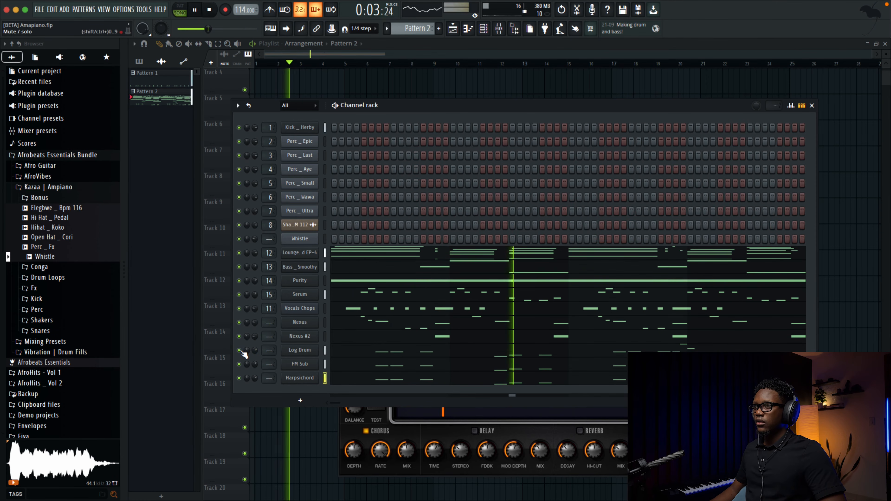
{"action": "key", "text": "space"}
{"action": "key", "text": "space"}
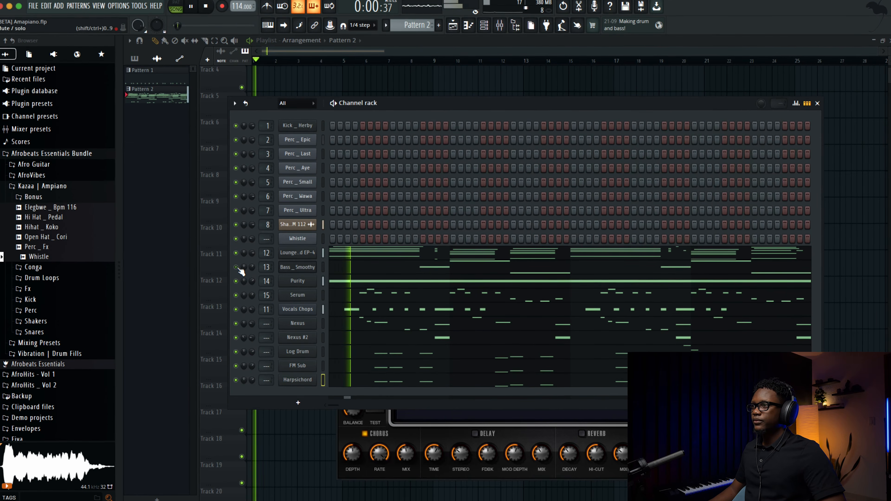
- Mute the Bass _ Smoothy, Vocals Chops and Serum channels while the beat plays
{"action": "left_click", "coordinate": [239, 267]}
{"action": "left_click", "coordinate": [247, 308]}
{"action": "left_click", "coordinate": [225, 312]}
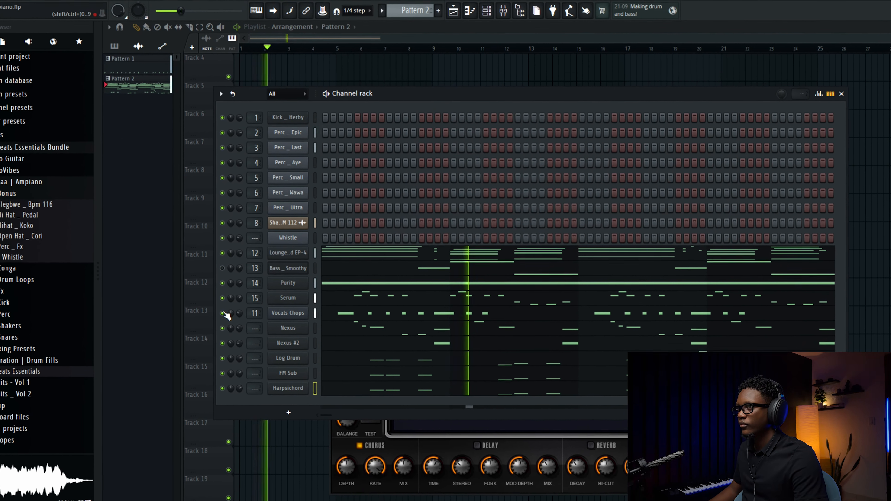
{"action": "left_click", "coordinate": [226, 297]}
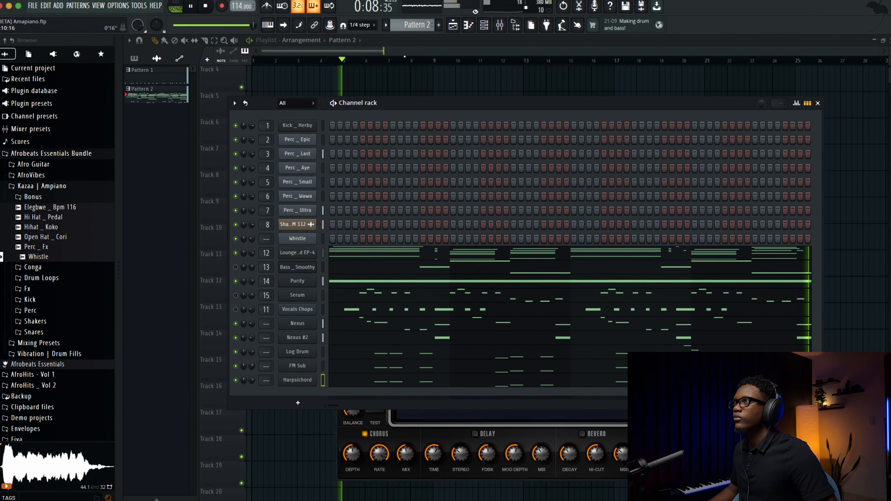
- Examine the Pattern 1, Shaker Loop and Pattern 2 clips closely in the Playlist during playback
{"action": "left_click", "coordinate": [408, 34]}
{"action": "scroll", "coordinate": [425, 93], "scroll_direction": "up", "scroll_amount": 3}
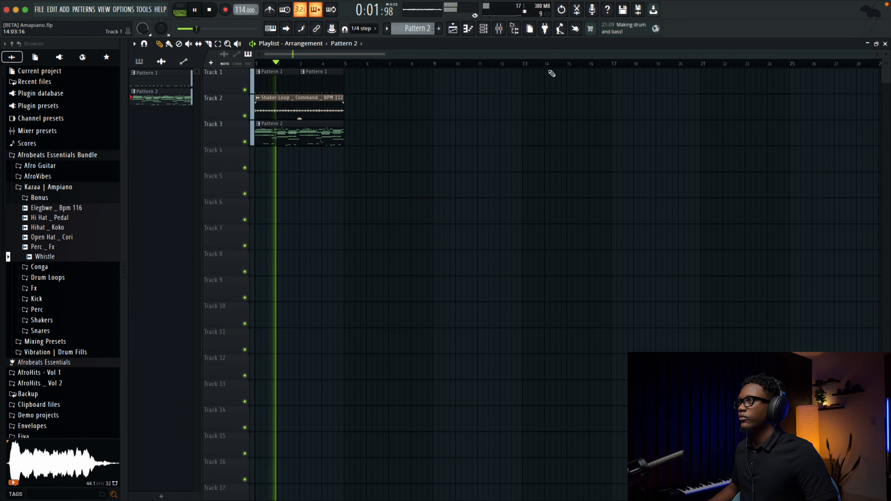
{"action": "left_click_drag", "start_coordinate": [872, 55], "coordinate": [530, 76]}
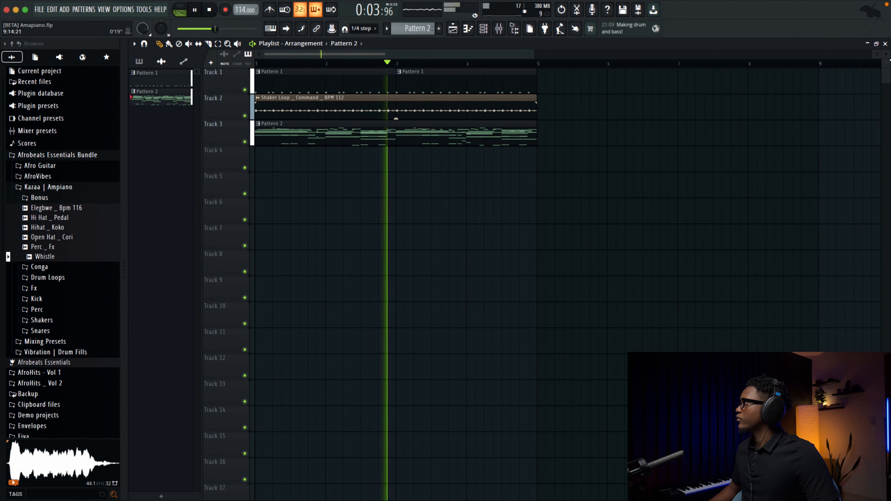
{"action": "left_click_drag", "start_coordinate": [886, 55], "coordinate": [886, 66]}
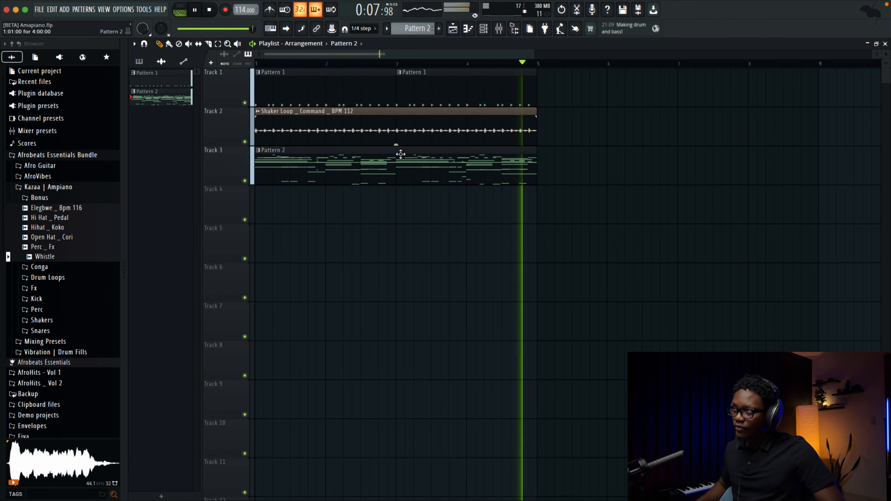
{"action": "left_click_drag", "start_coordinate": [527, 54], "coordinate": [417, 54]}
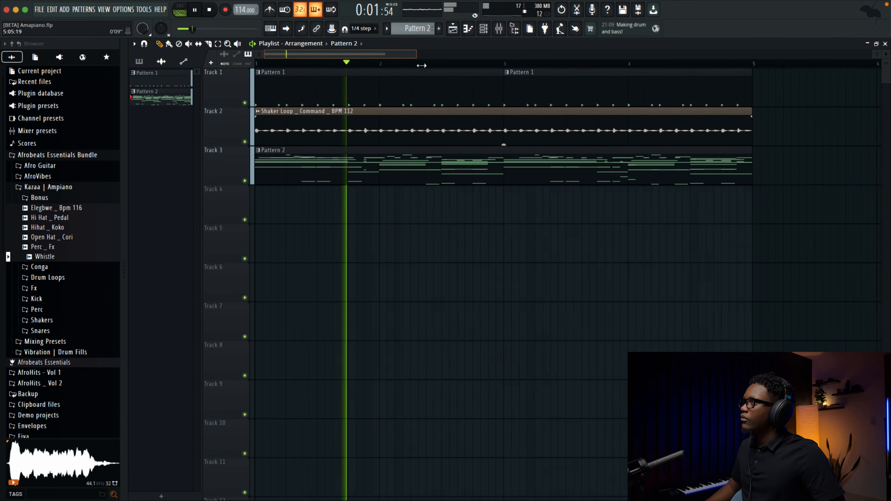
- Bring back the Channel rack and audition the Lounge EP chords, adding Bass _ Smoothy and Vocals Chops
{"action": "left_click", "coordinate": [483, 28]}
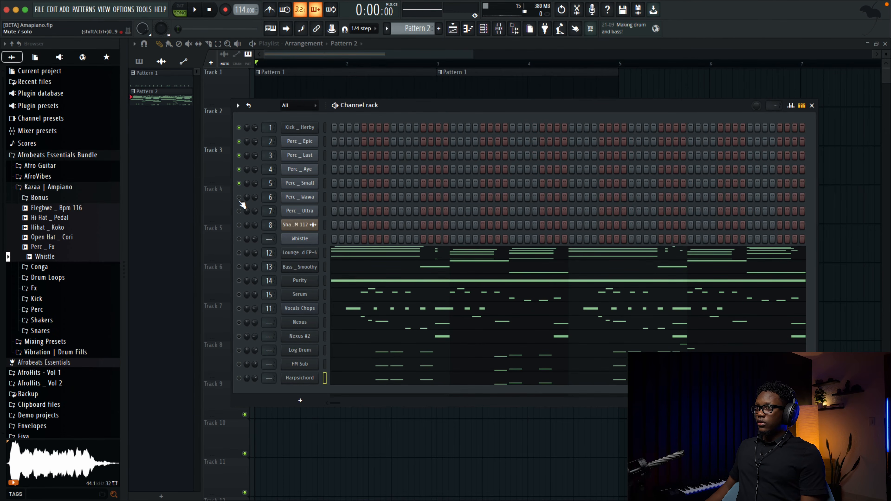
{"action": "key", "text": "space"}
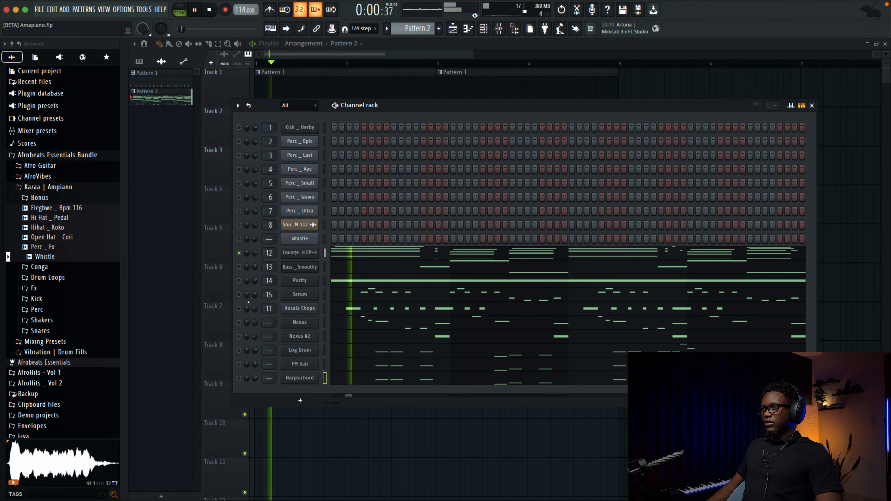
{"action": "left_click", "coordinate": [239, 267]}
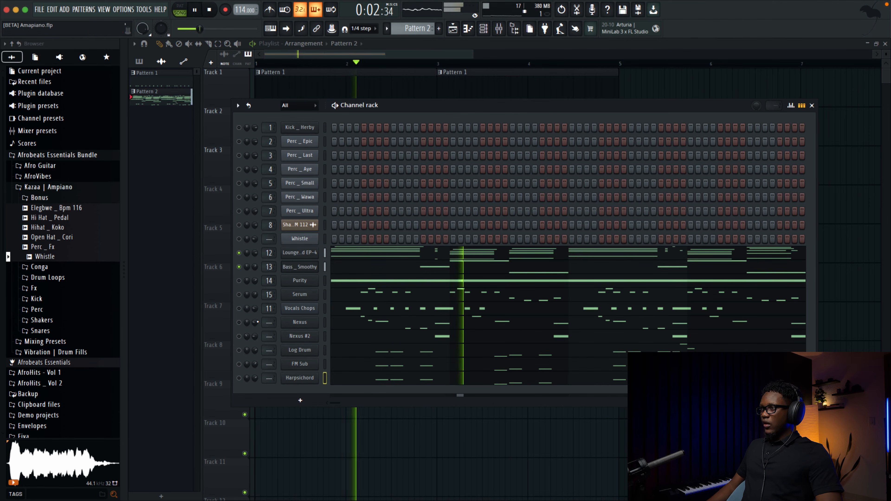
{"action": "left_click", "coordinate": [240, 309]}
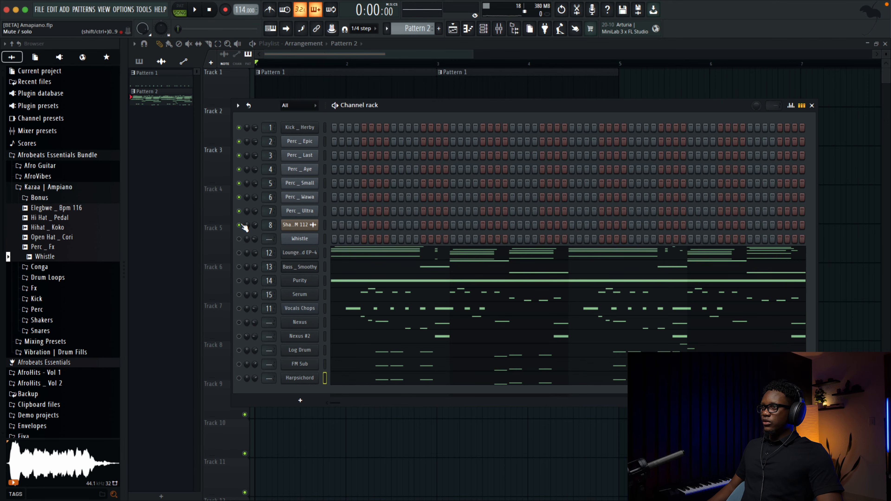
- Play the percussion and shaker with Purity, checking the Pattern 1 steps before returning to Pattern 2
{"action": "key", "text": "space"}
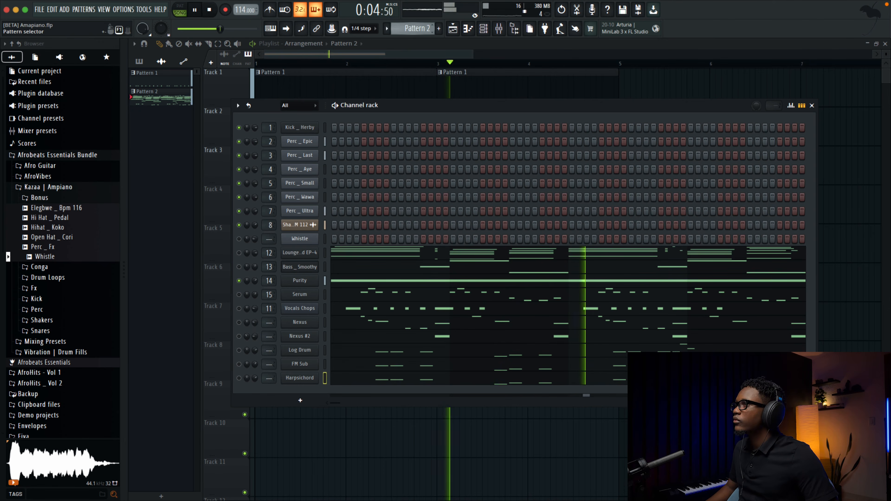
{"action": "scroll", "coordinate": [414, 29], "scroll_direction": "up", "scroll_amount": 1}
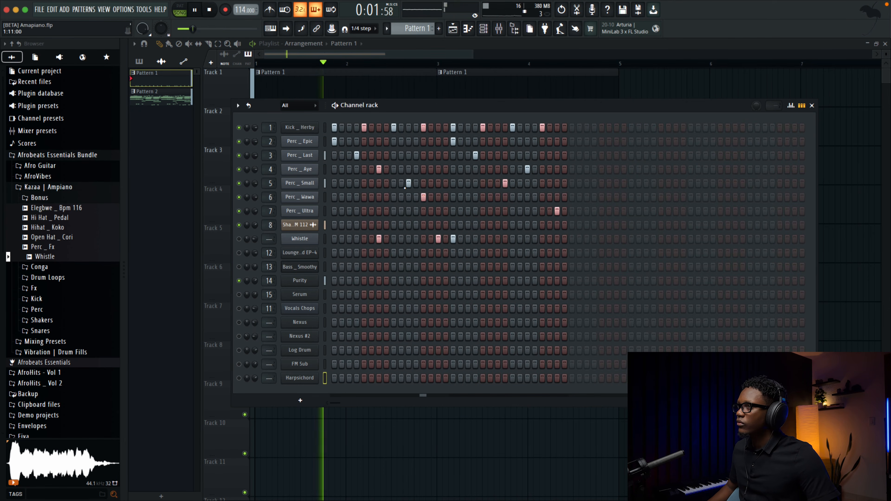
{"action": "scroll", "coordinate": [415, 27], "scroll_direction": "down", "scroll_amount": 1}
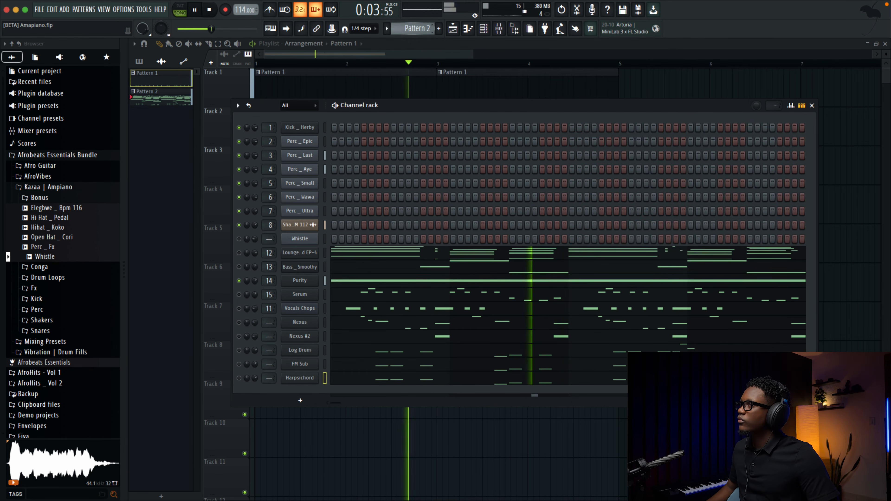
{"action": "key", "text": "space"}
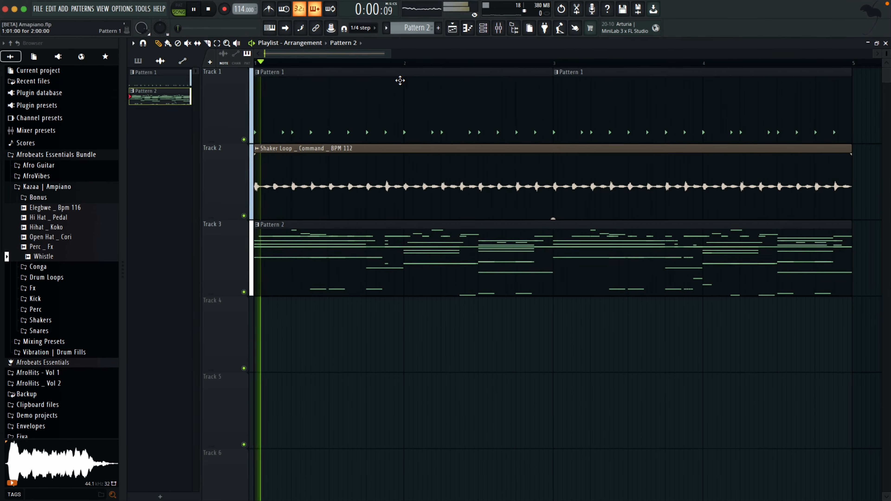
- Show the Channel rack over the Playlist and move it clear of Track 1 during the final playback
{"action": "key", "text": "F6"}
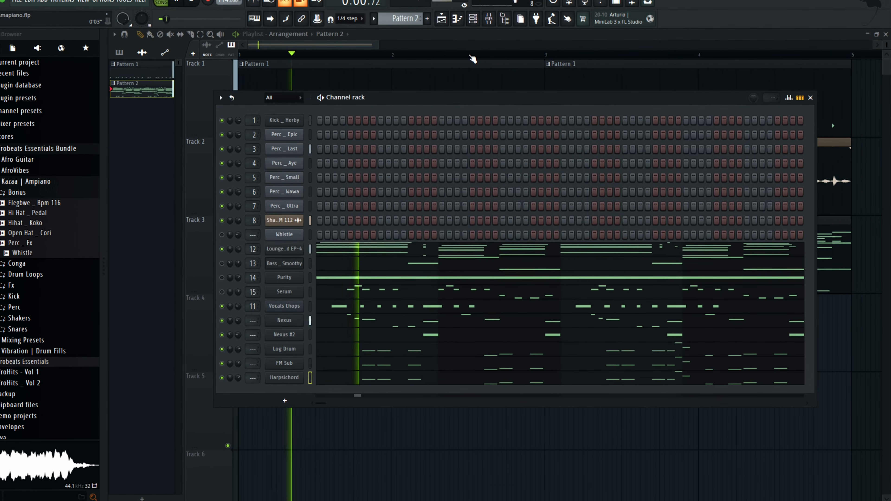
{"action": "left_click_drag", "start_coordinate": [452, 100], "coordinate": [466, 153]}
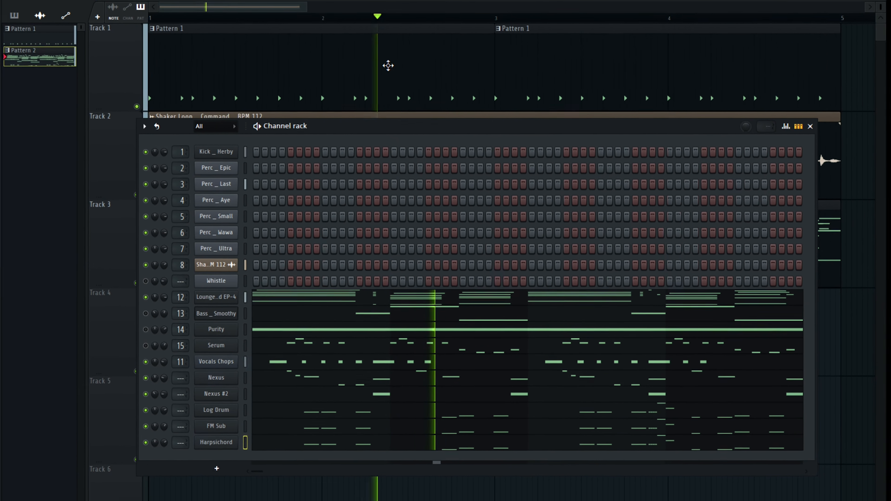
{"action": "key", "text": "space"}
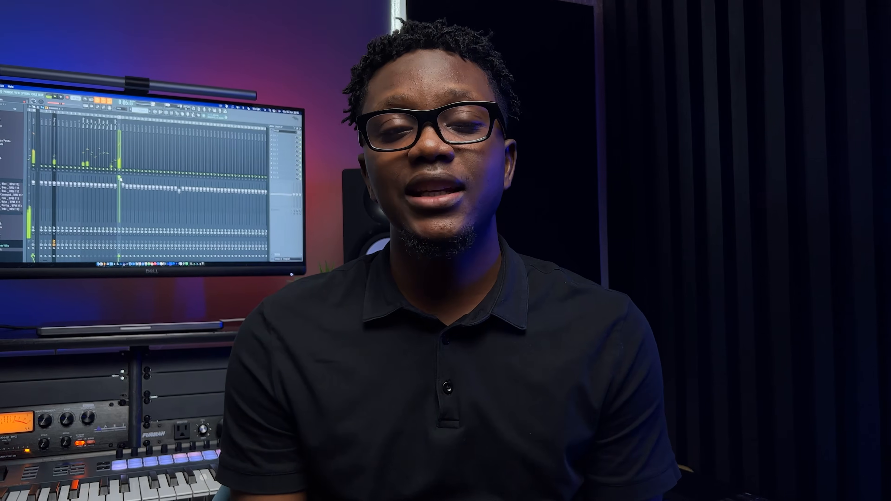